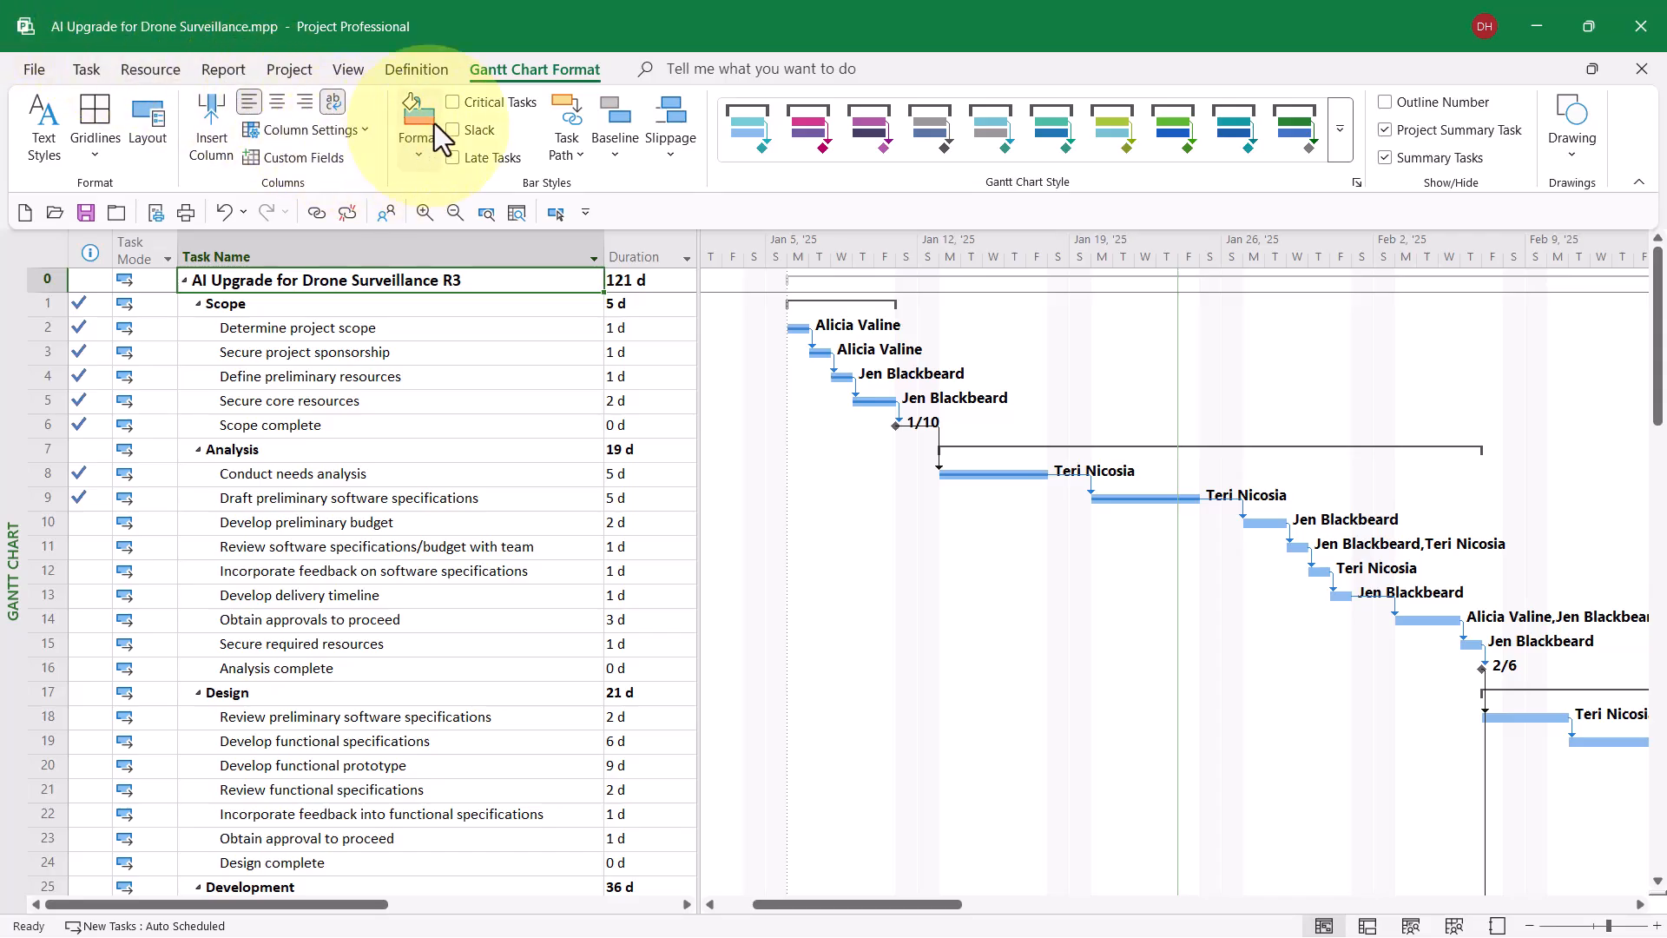
Turn on critical task highlighting in the Gantt chart and inspect the bars through the Design, Development and Testing phases
left_click(451, 104)
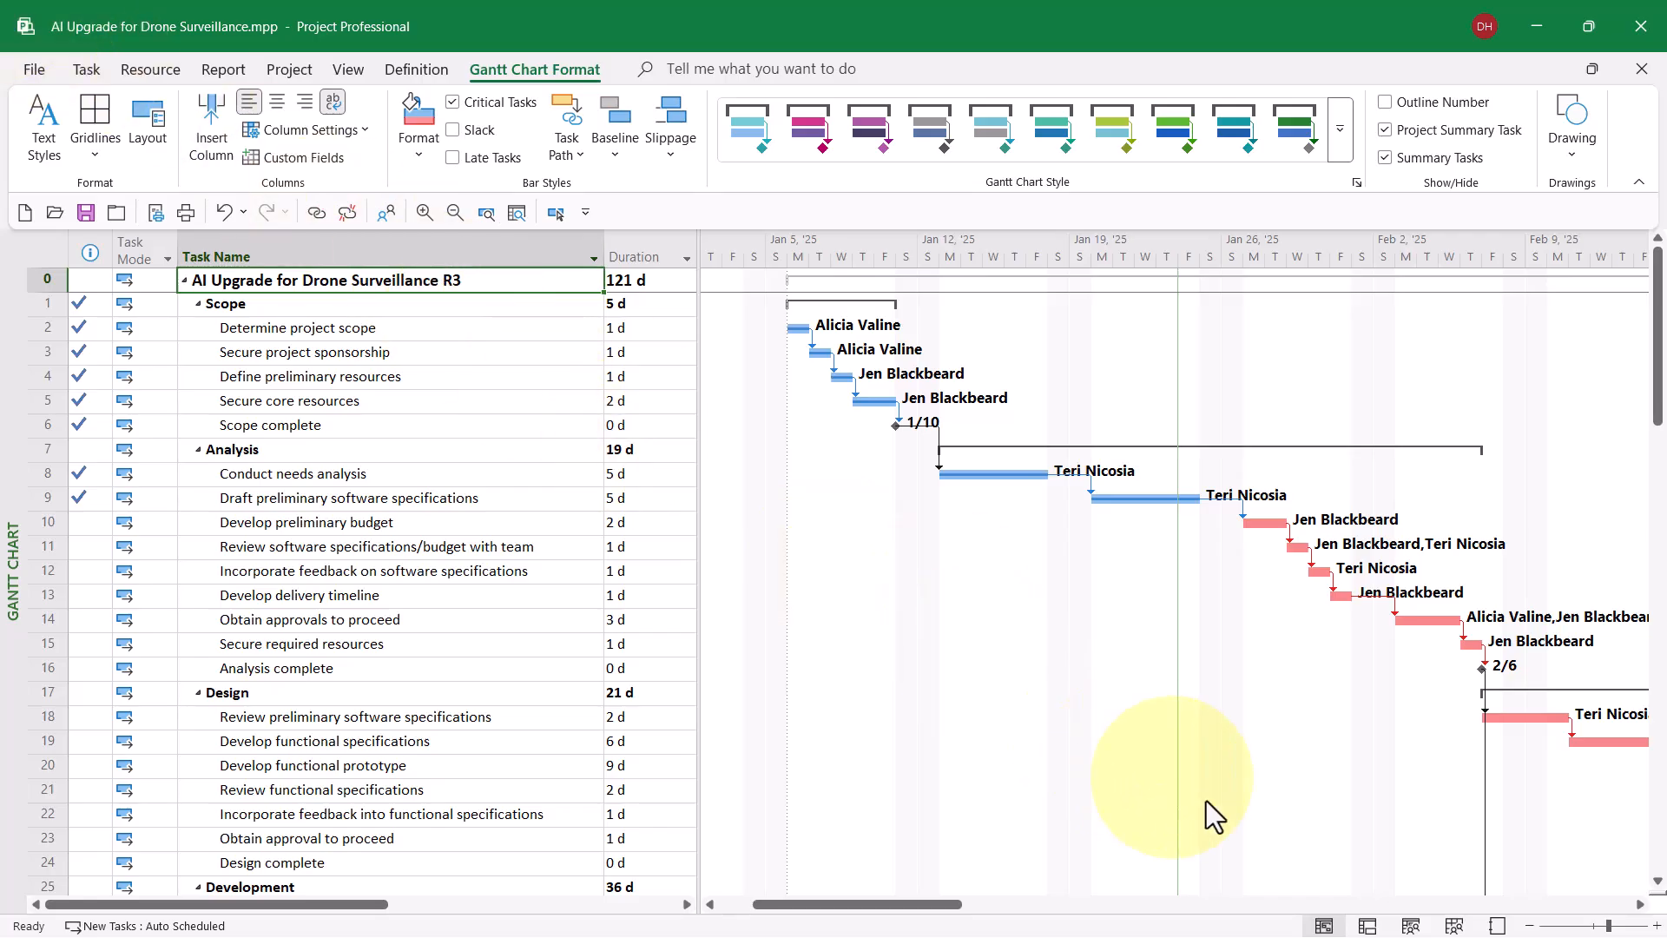
left_click(1233, 905)
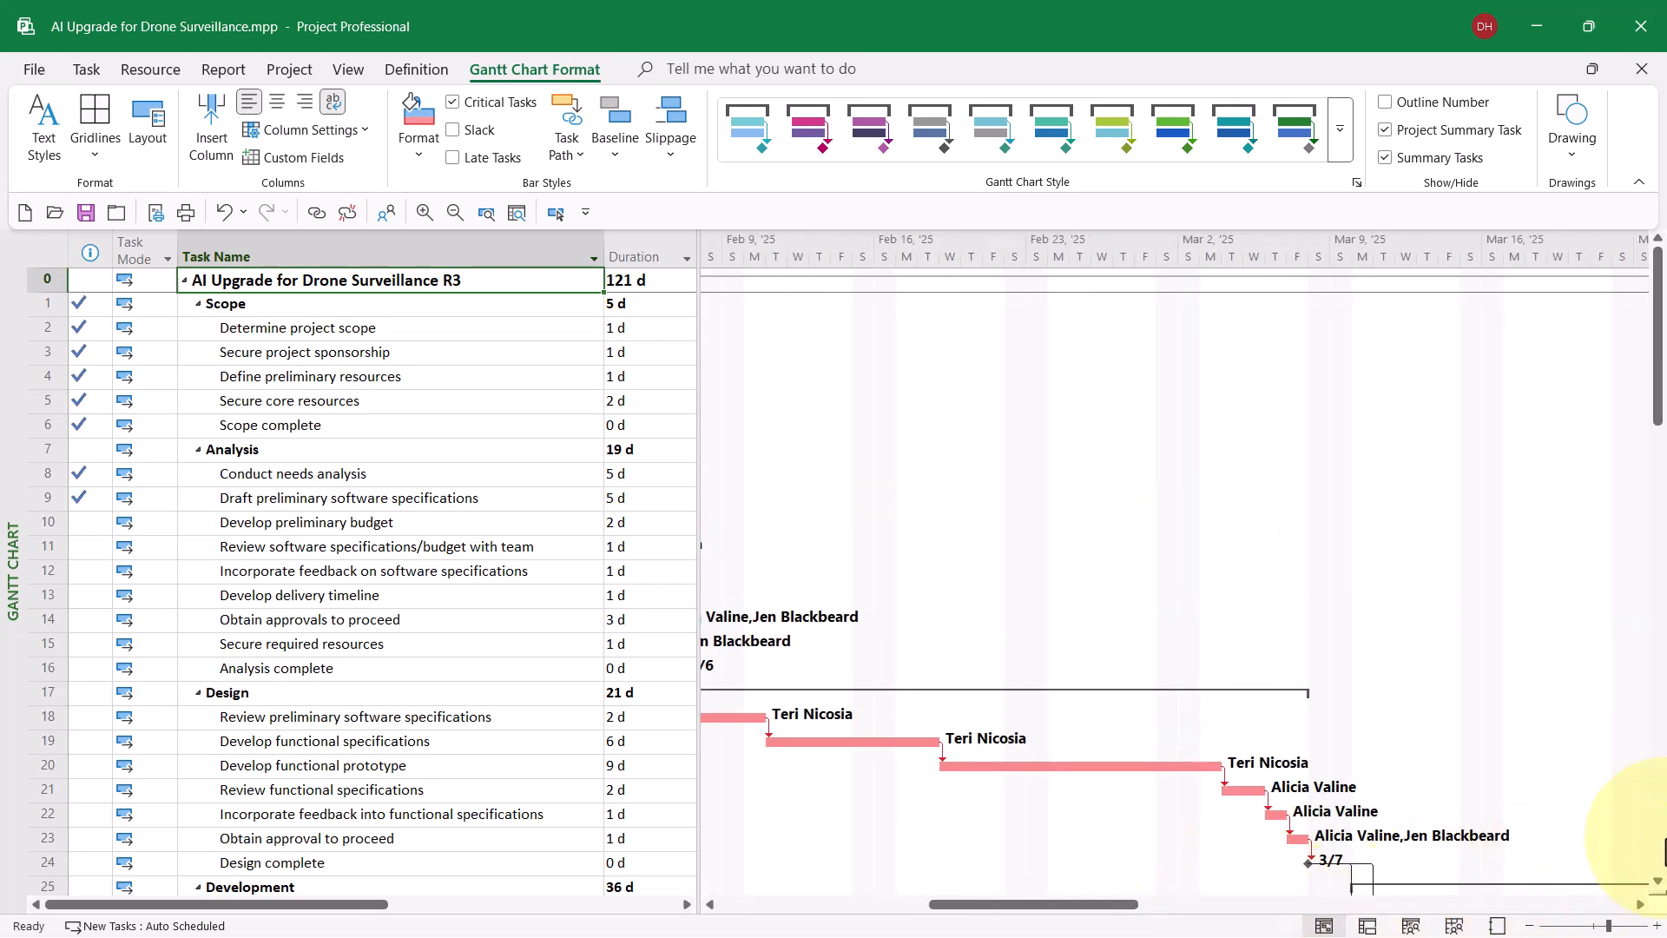
left_click(1660, 725)
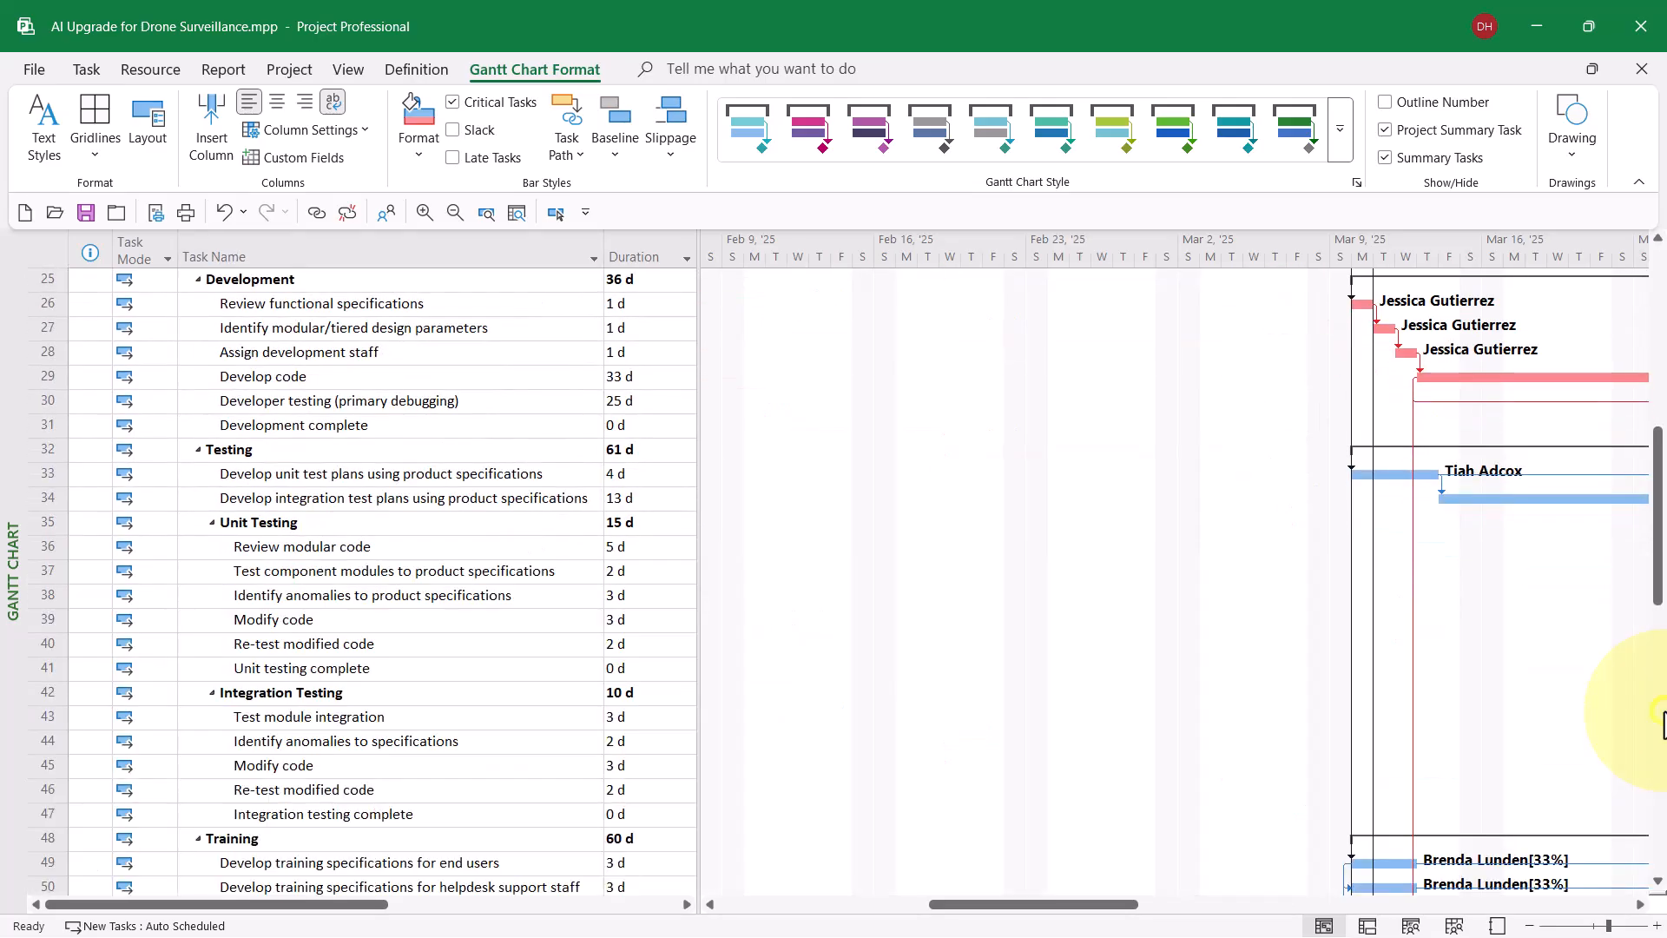
left_click(1639, 904)
left_click_drag(1640, 904, 1639, 903)
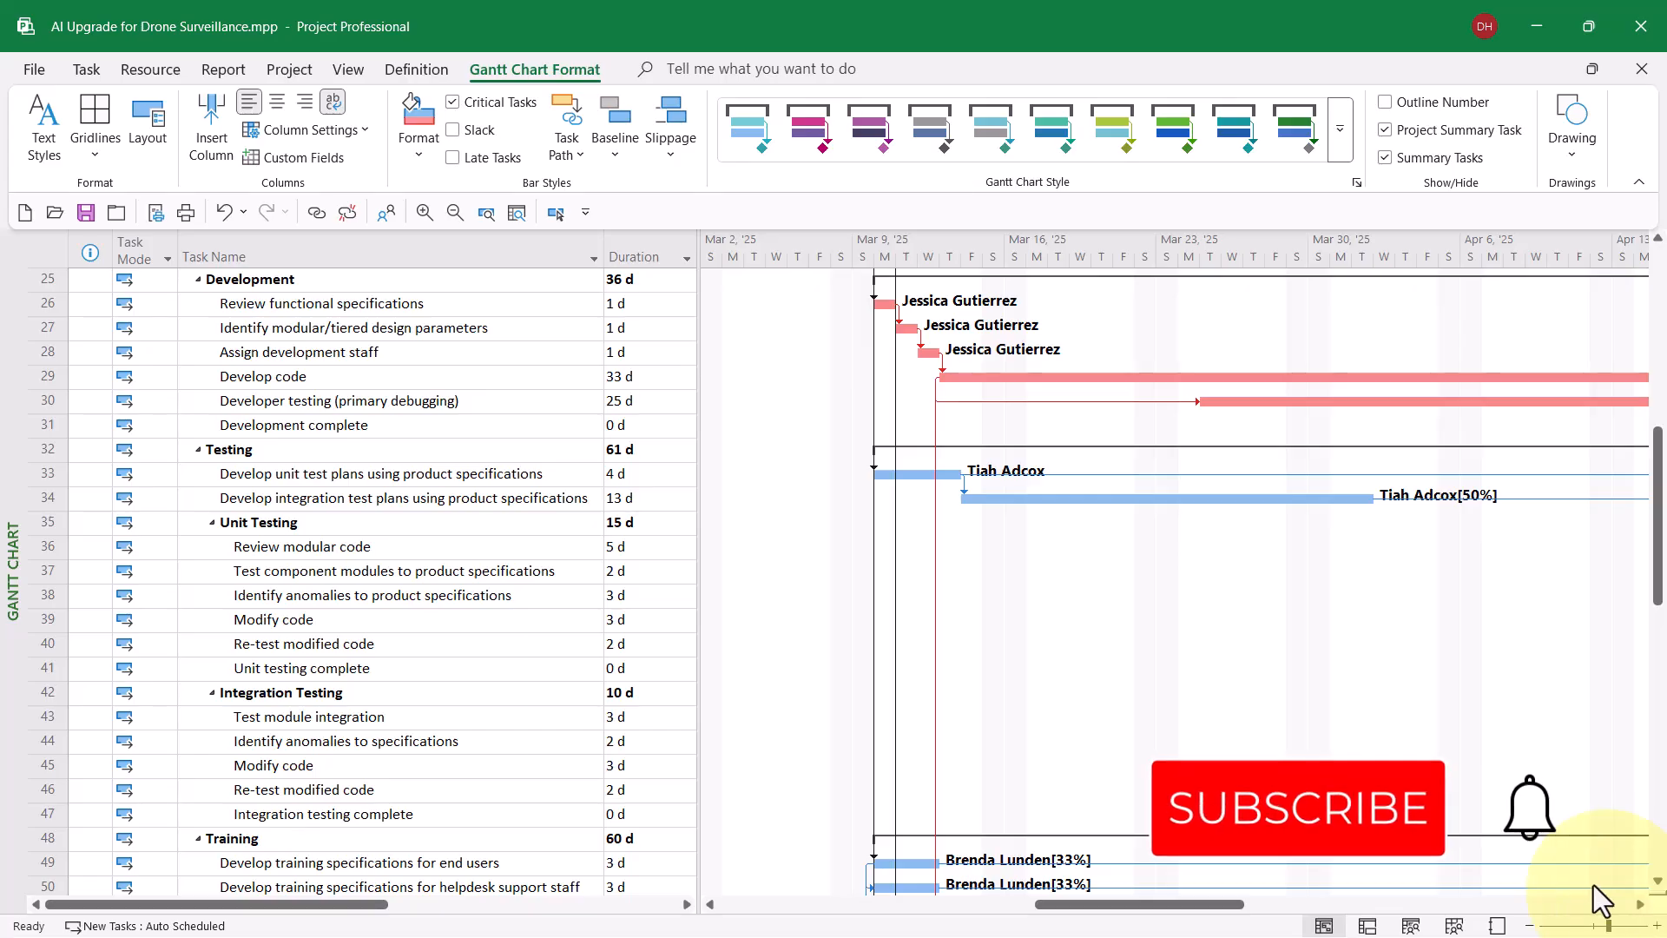
Return to the project summary task and bring the Gantt timeline back to the start of the project
left_click(459, 277)
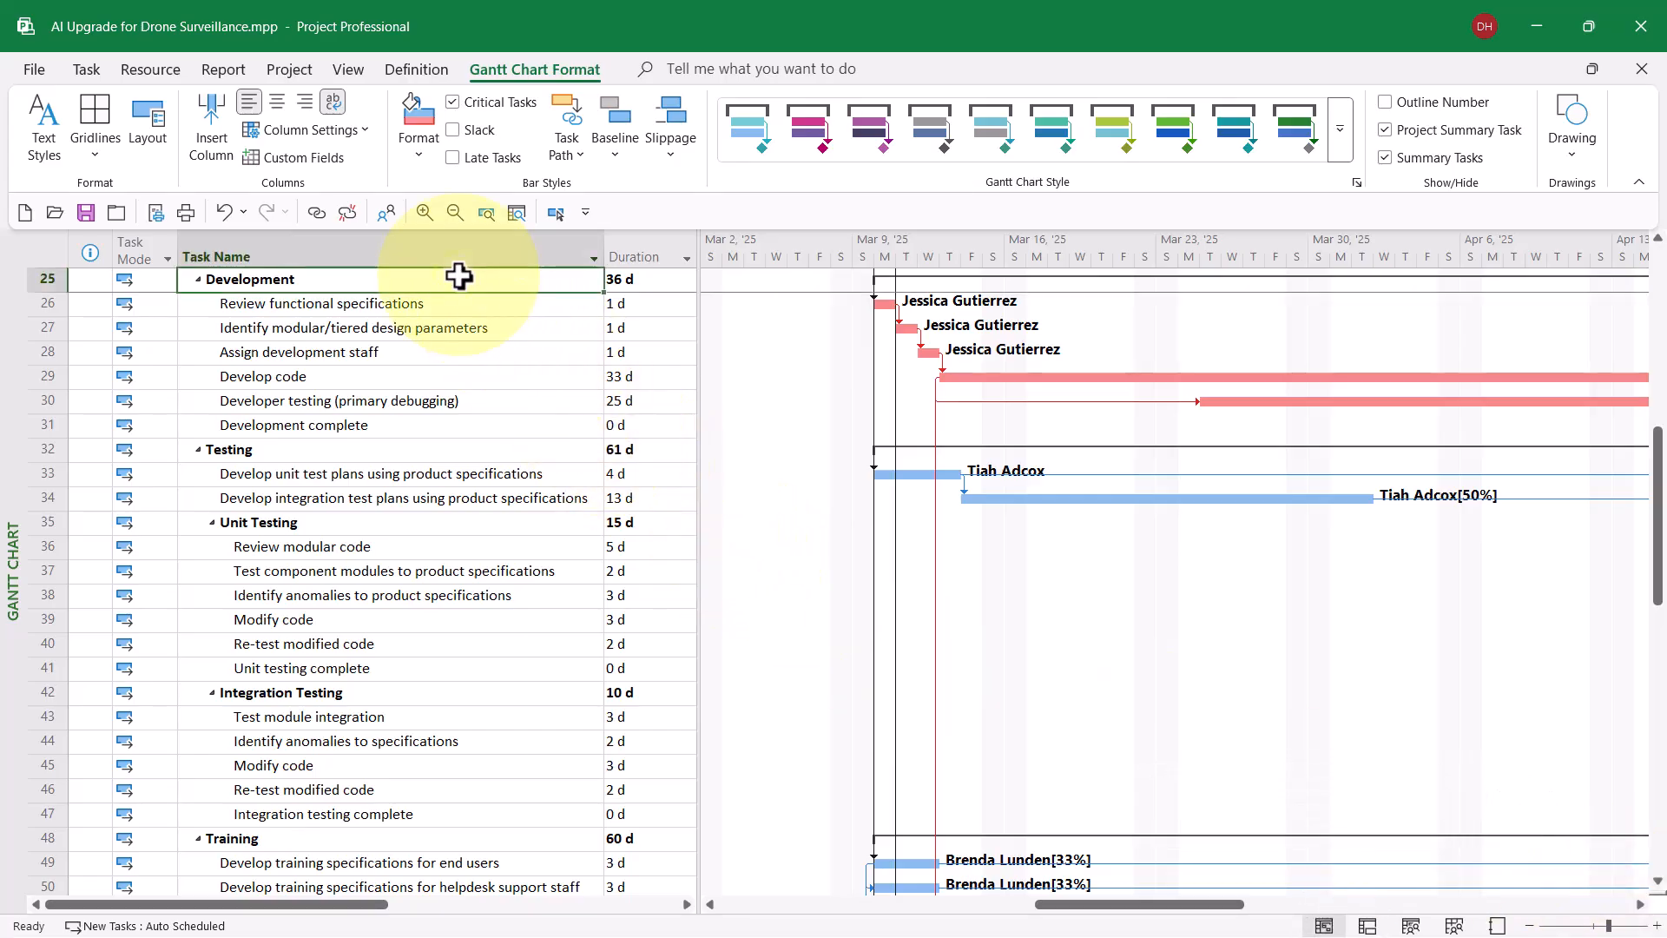
key("ctrl+Home")
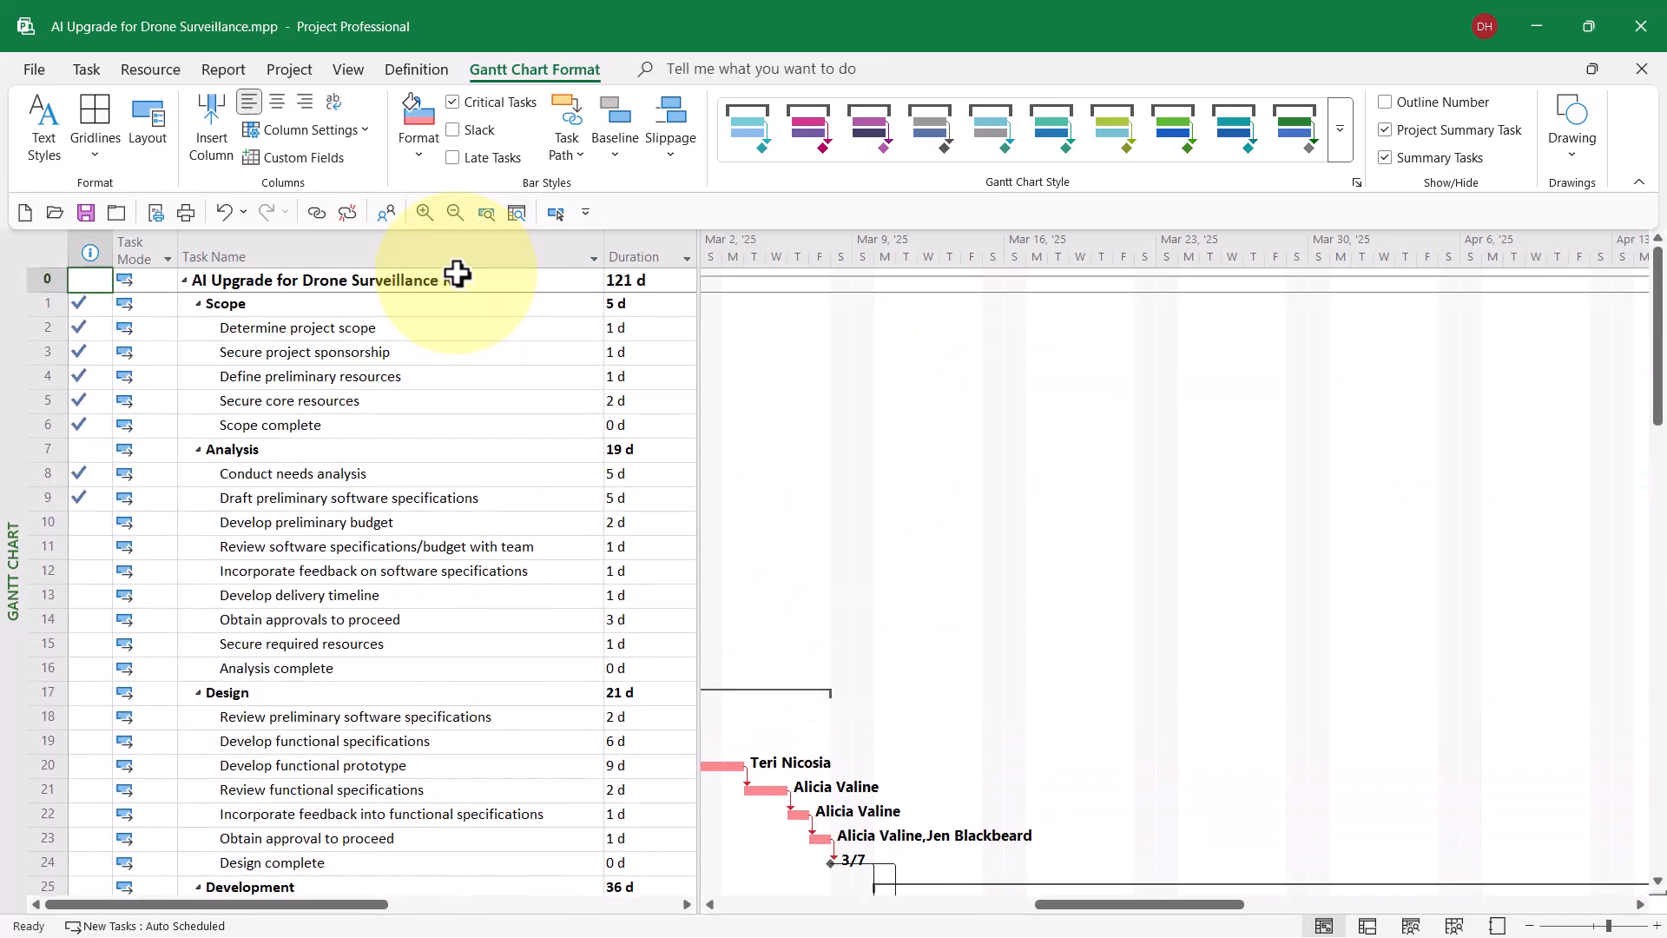
left_click(458, 274)
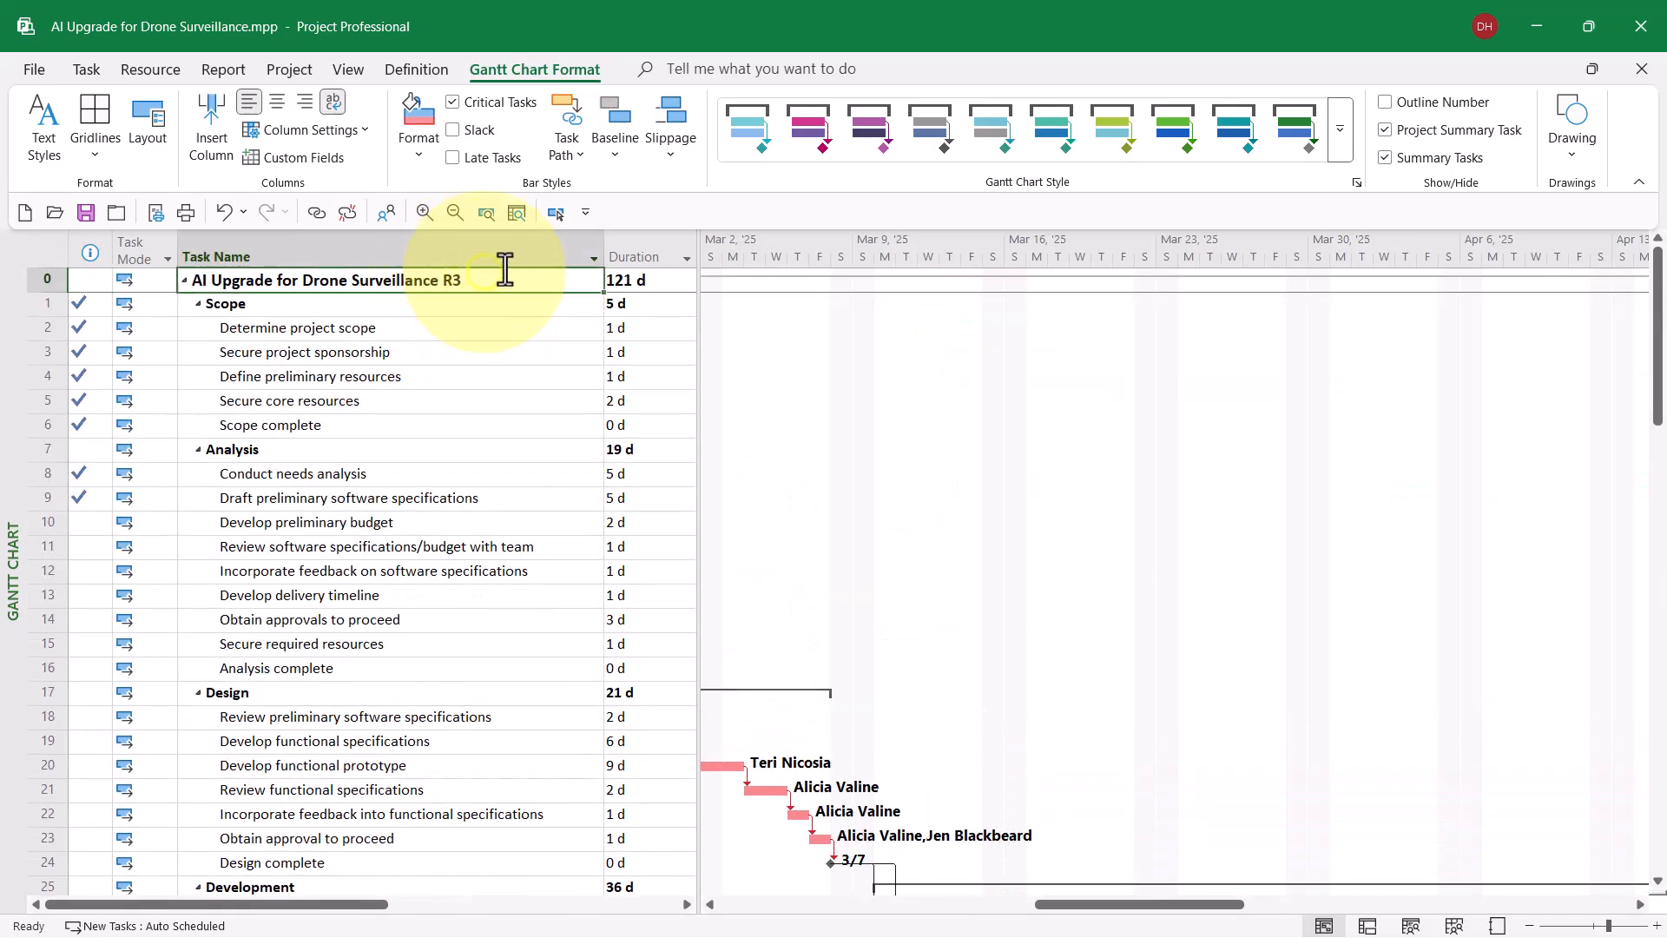
left_click(555, 213)
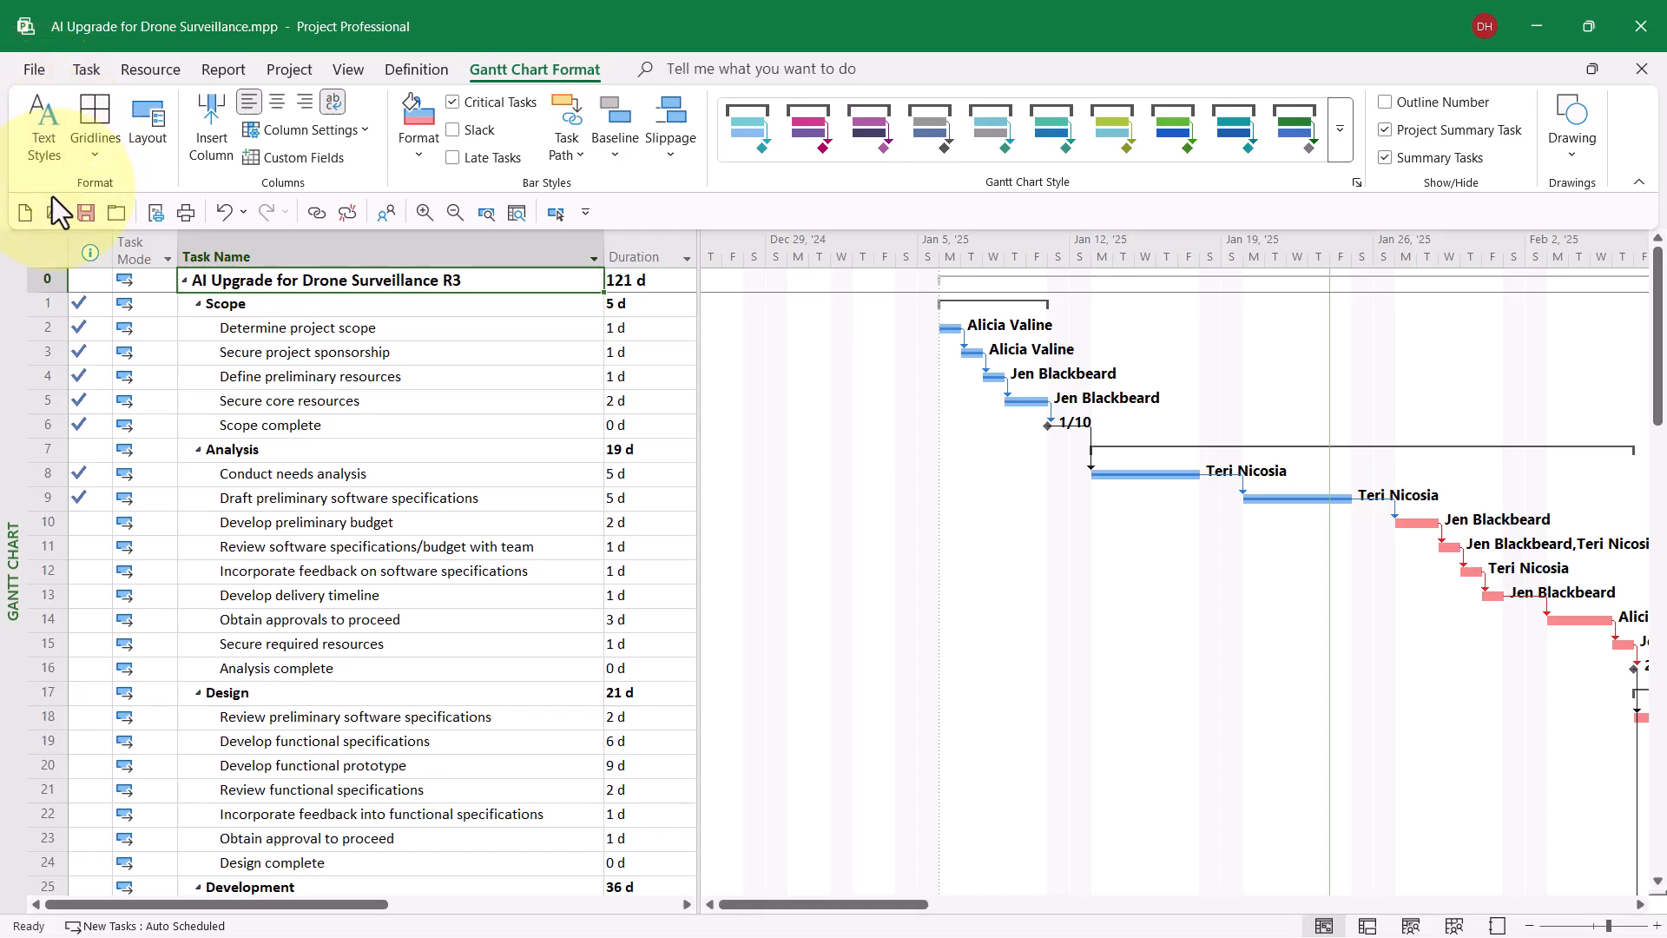
Apply the Schedule table to the task list and widen the table area to reveal the Total Slack column
left_click(54, 252)
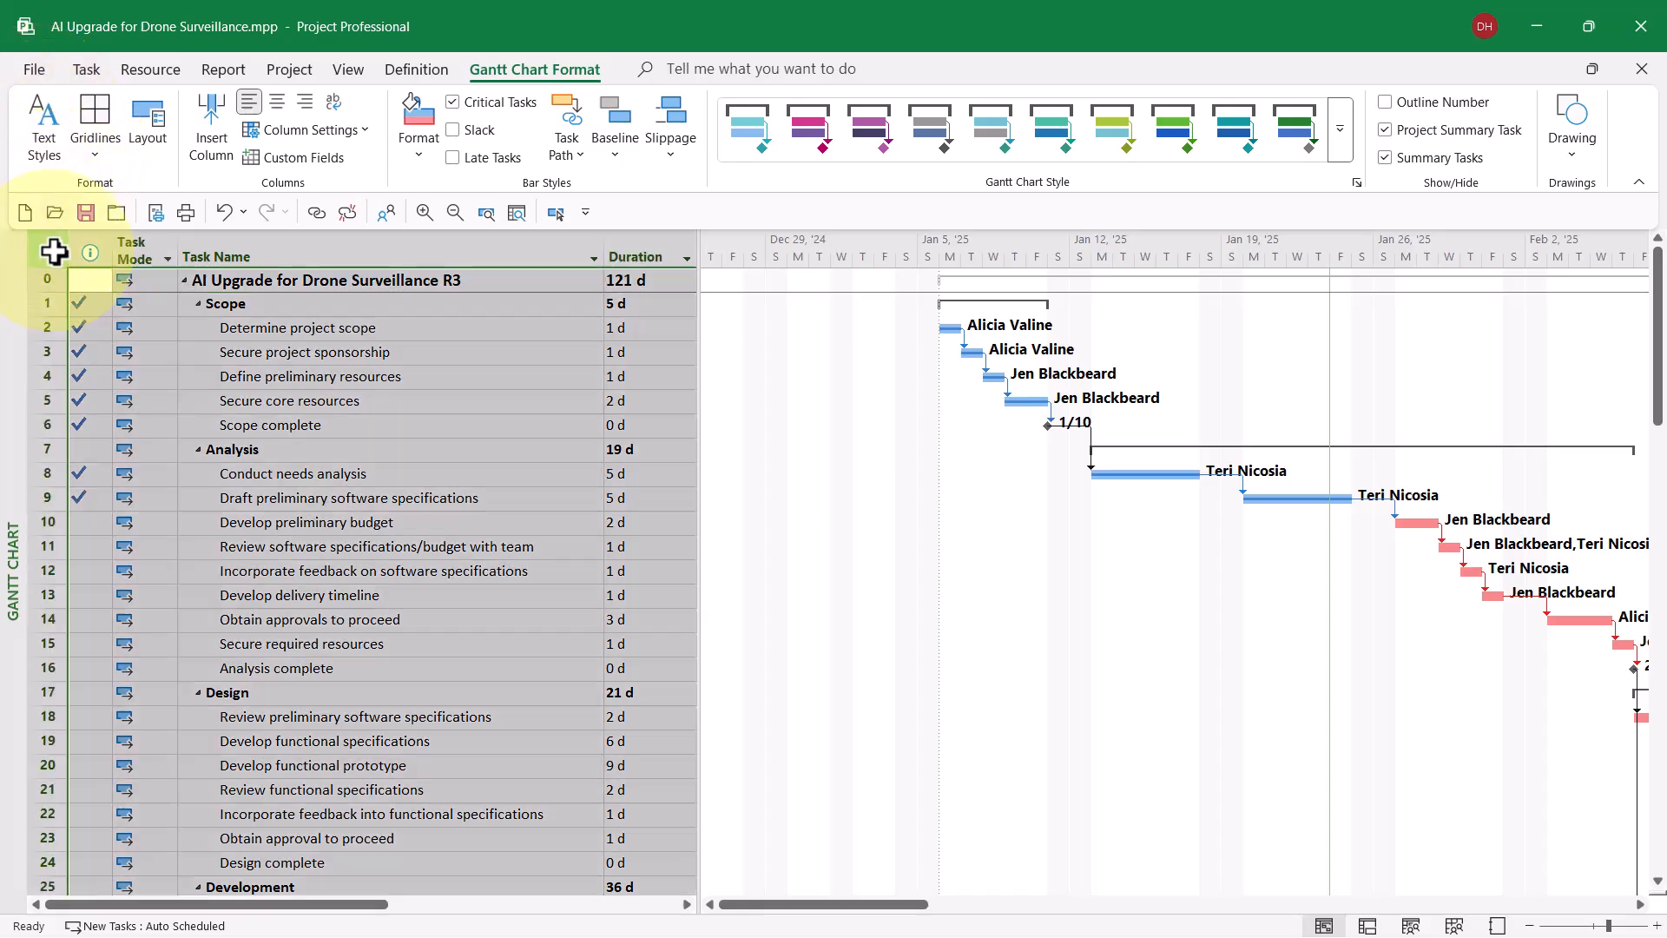
right_click(54, 252)
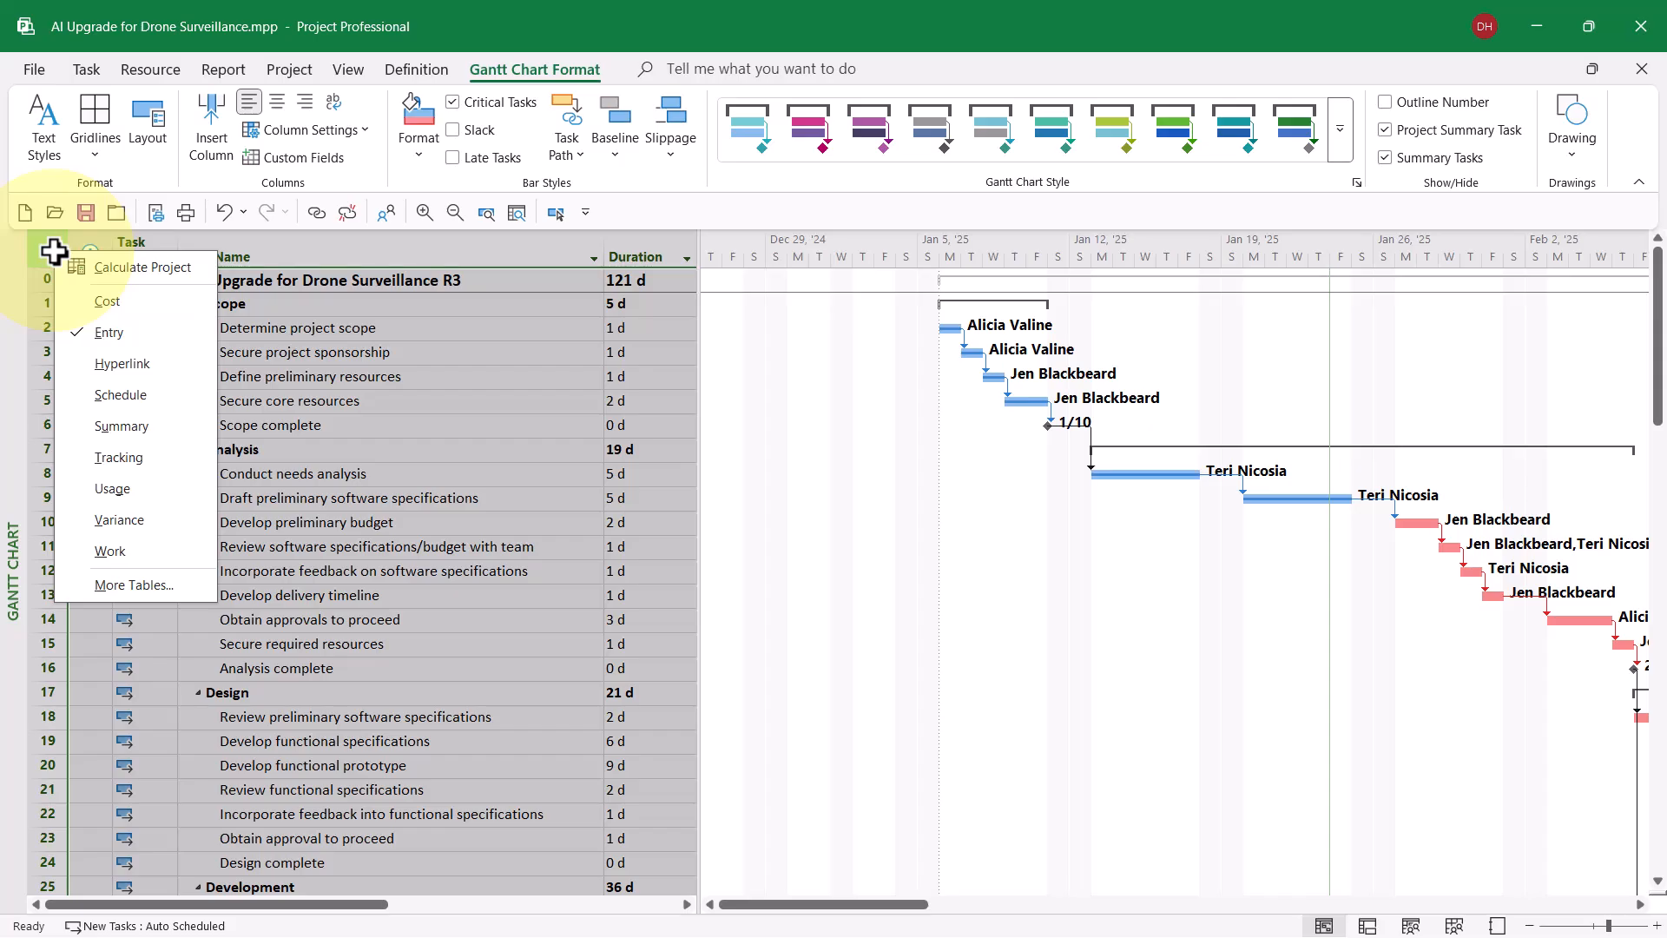
left_click(148, 398)
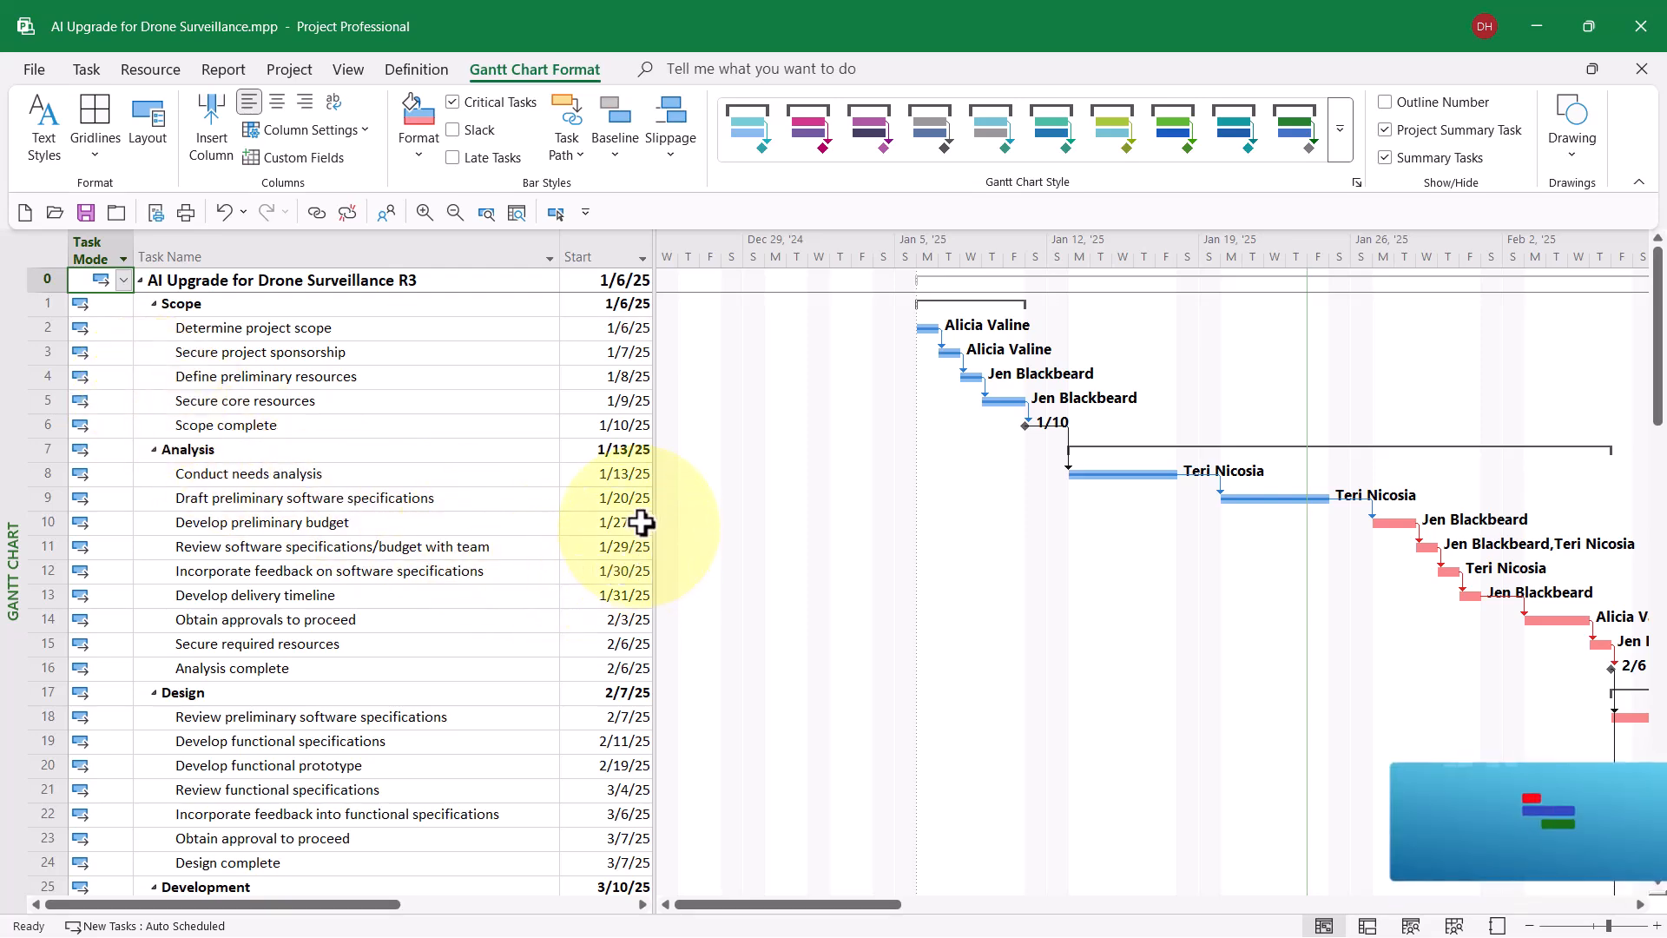
left_click_drag(653, 487, 1102, 535)
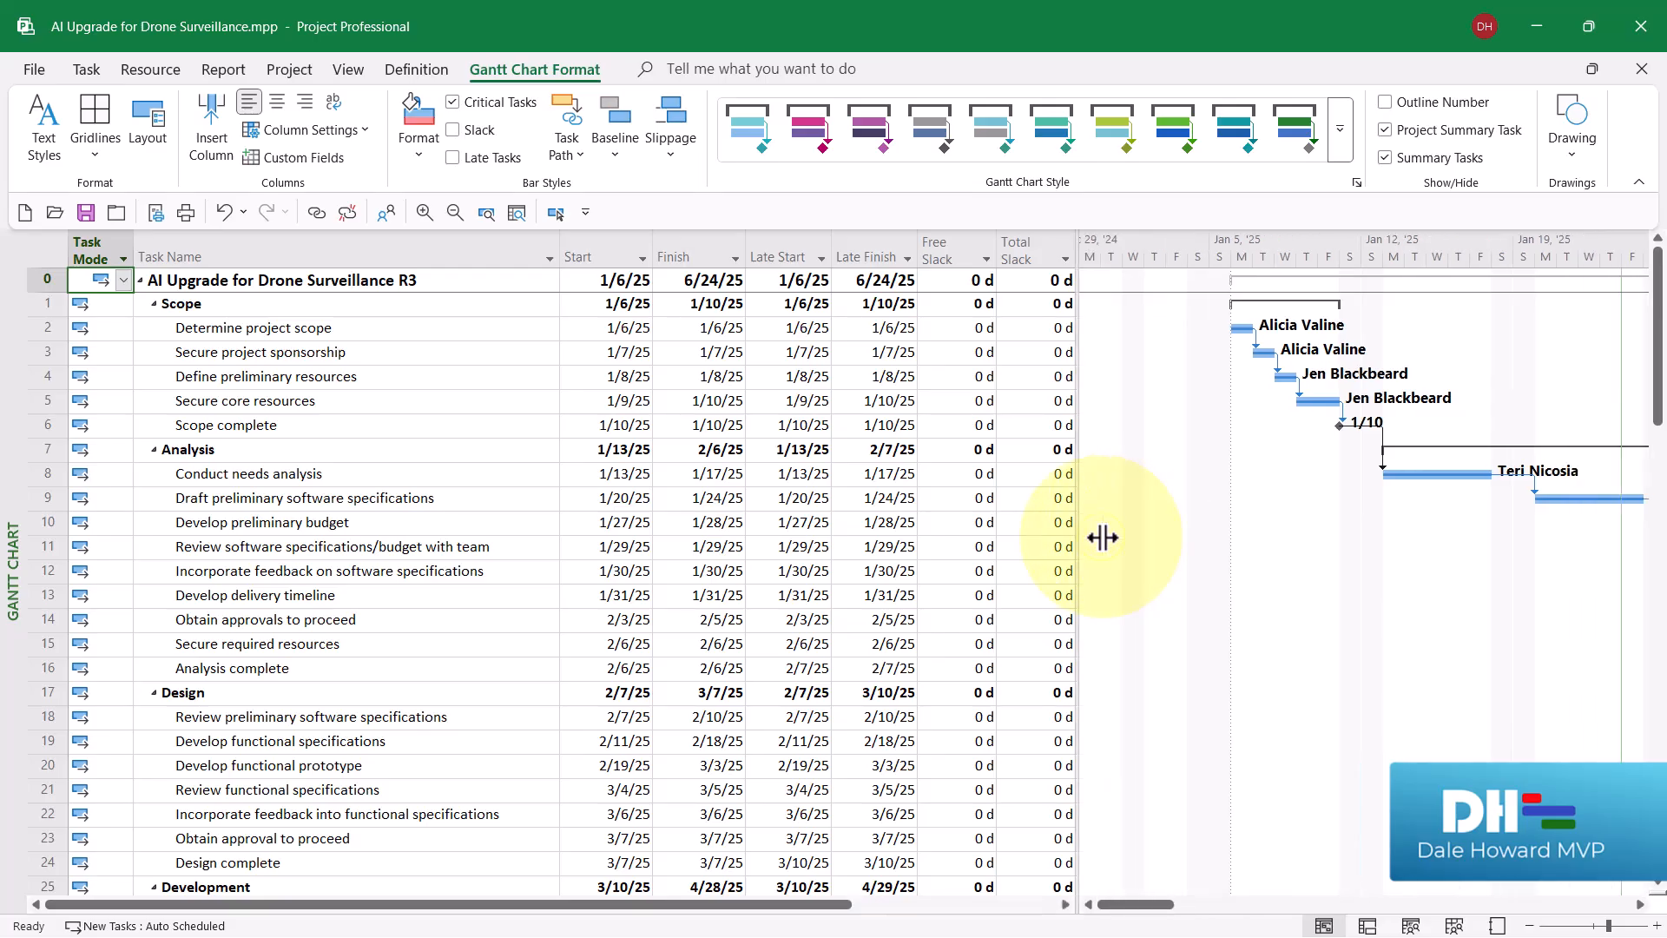
left_click(127, 276)
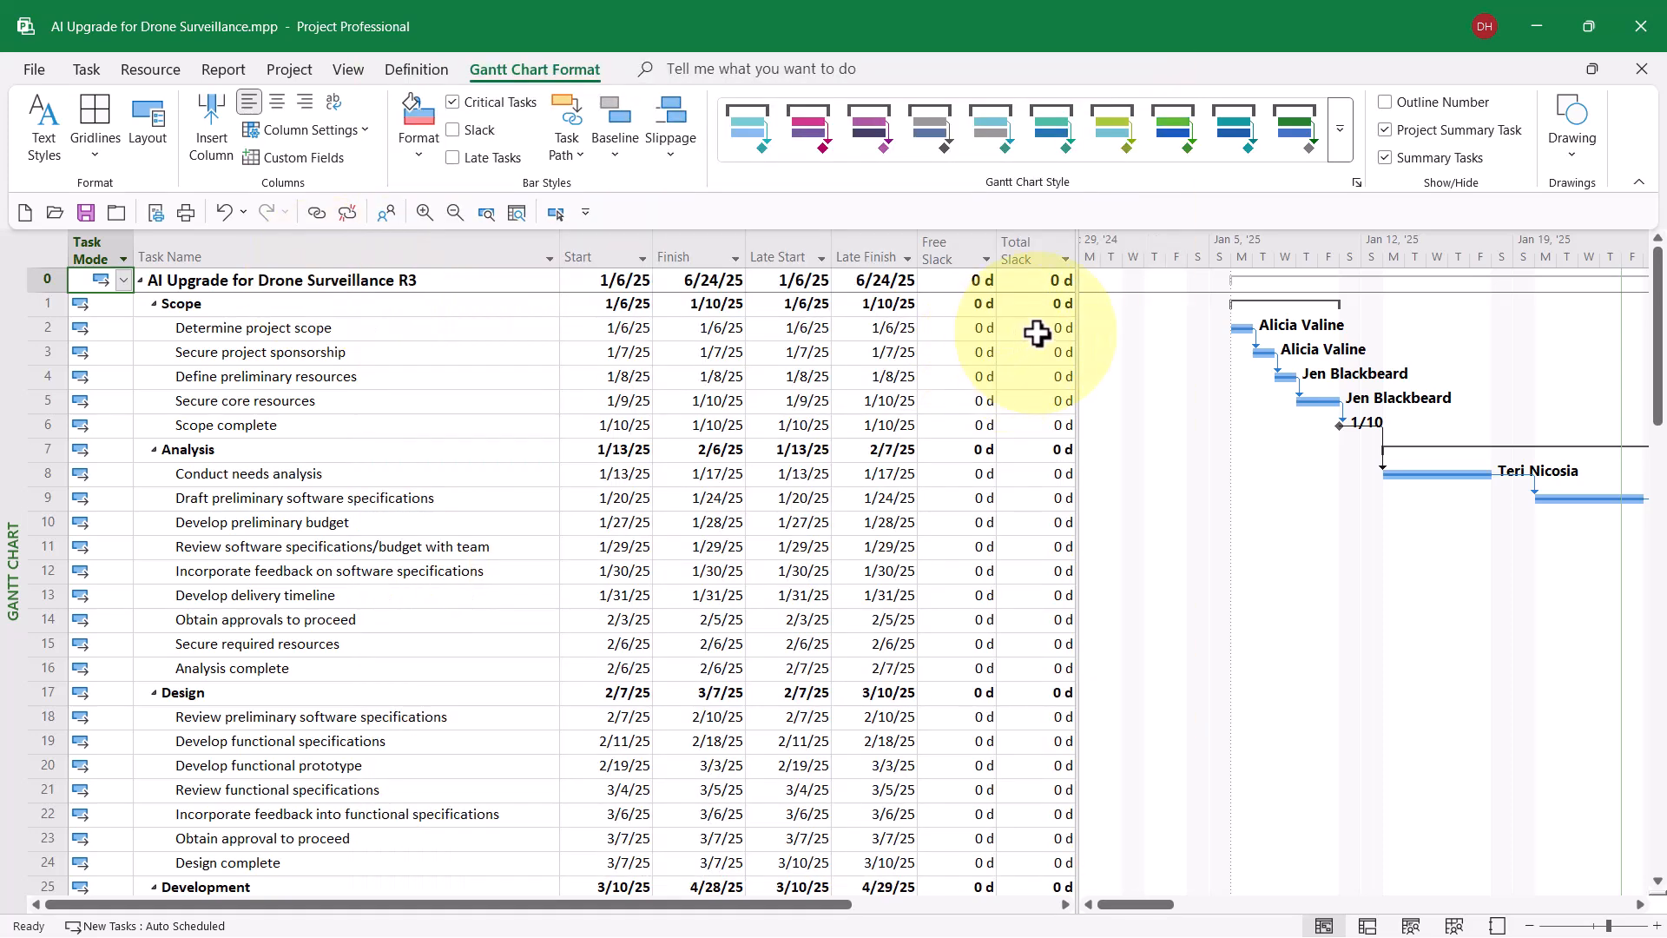
Examine the Total Slack values from the Scope tasks down to the two test plan tasks under Testing
left_click(1037, 330)
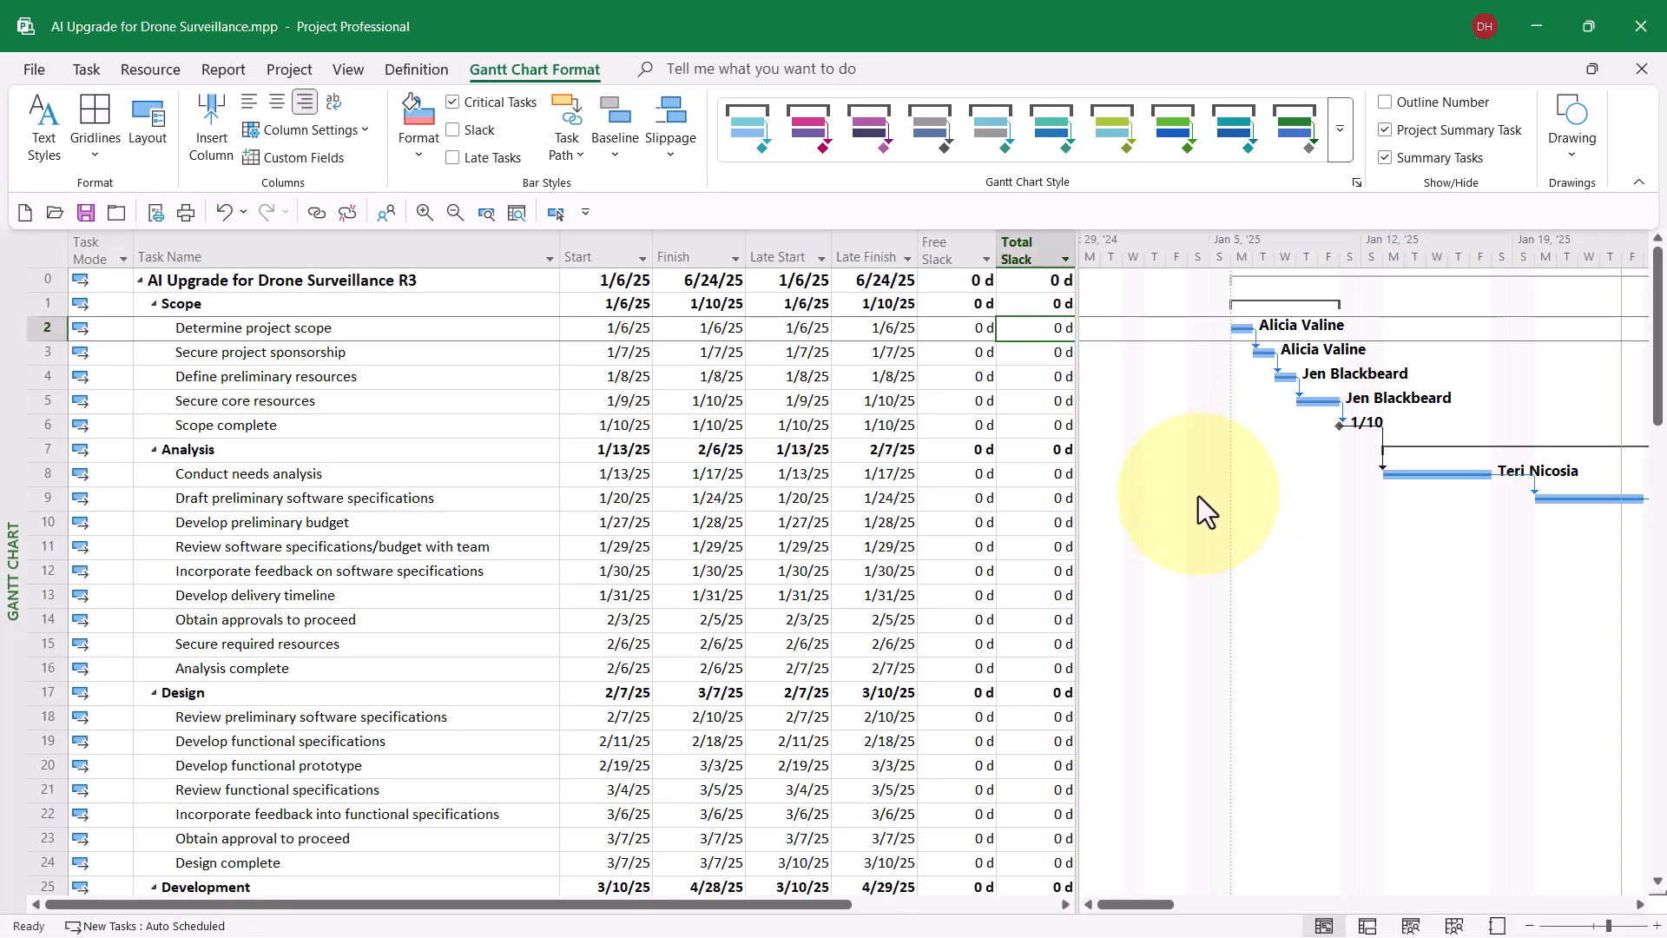
scroll(1198, 496, "down", 3)
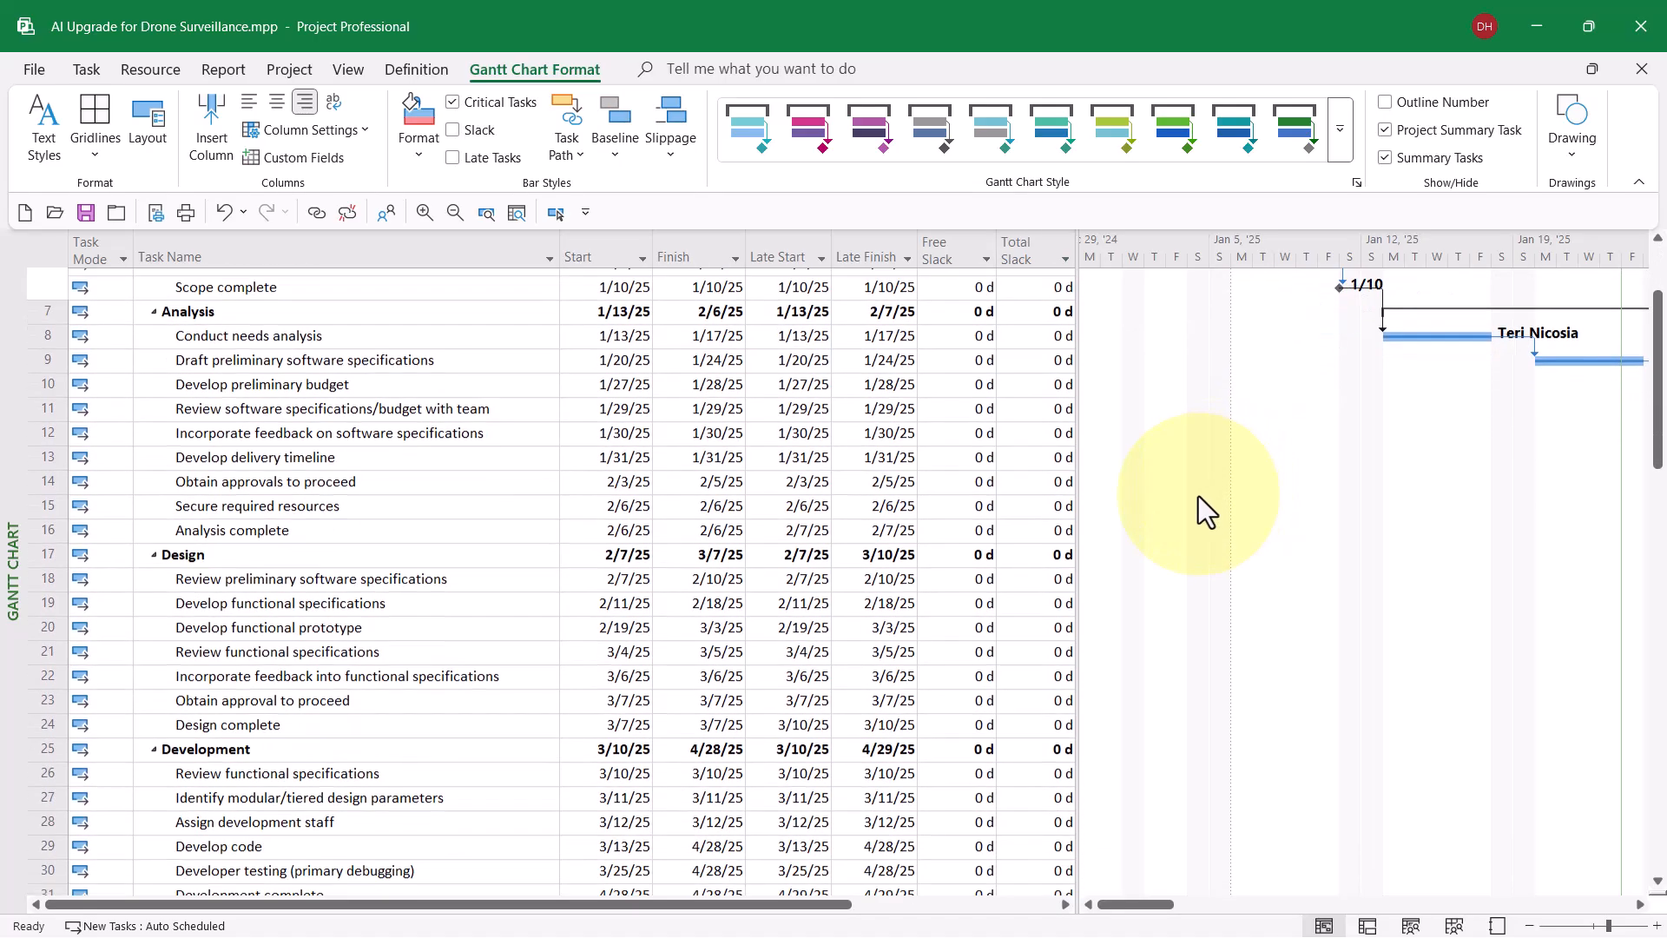
scroll(1198, 497, "down", 3)
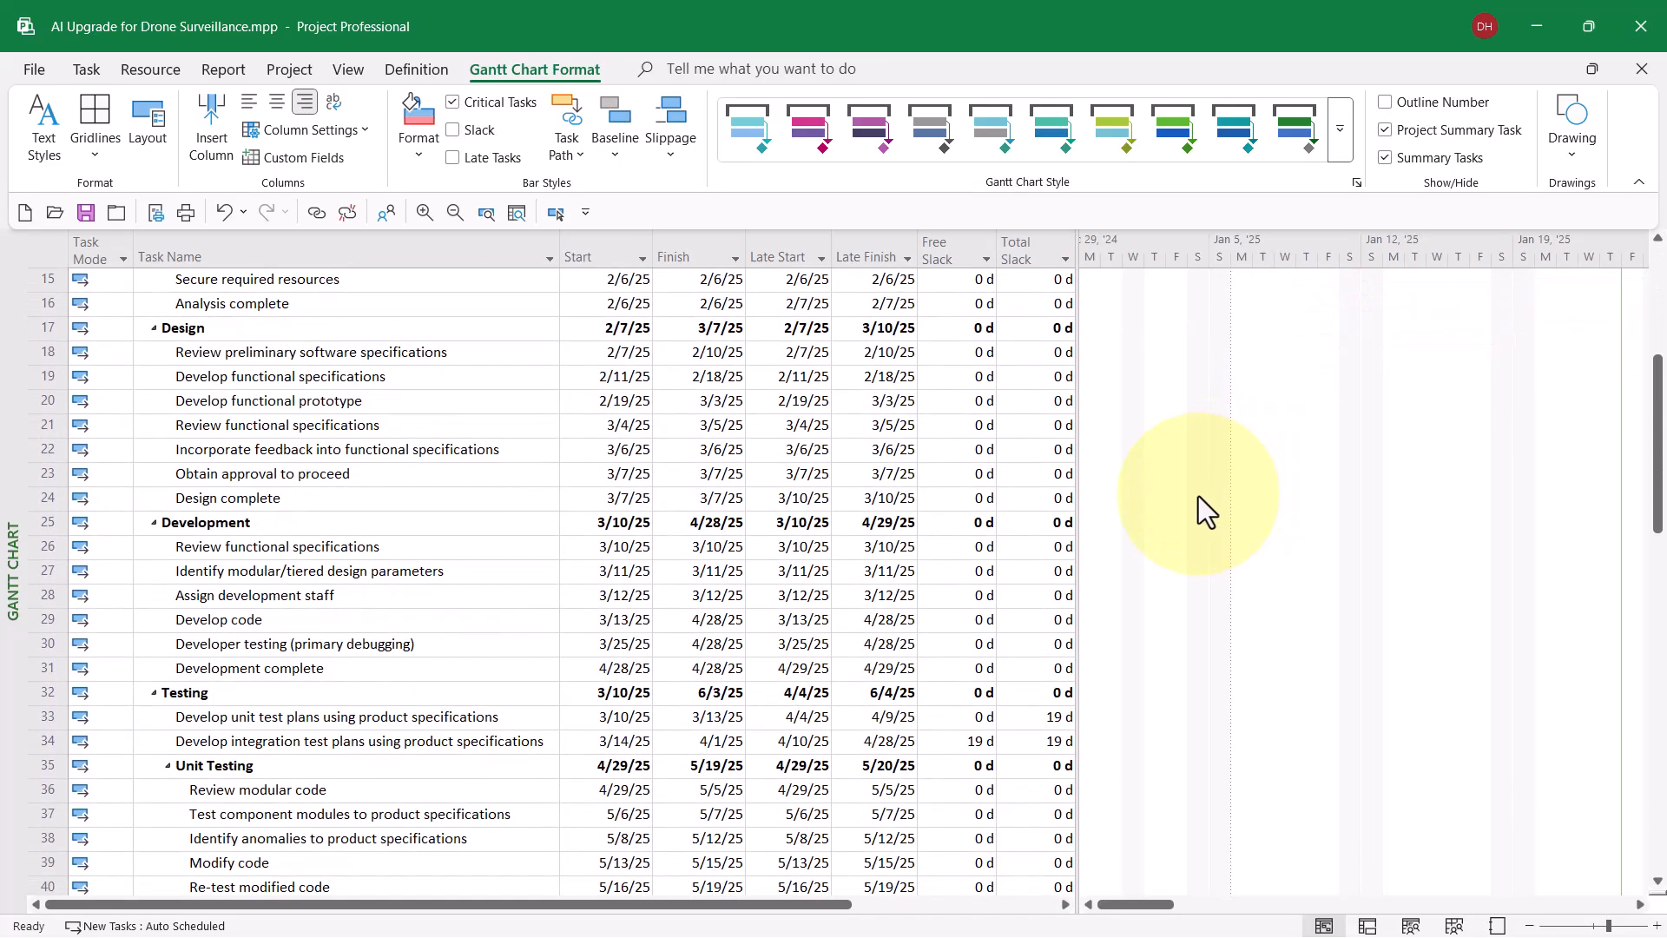
scroll(1199, 496, "down", 3)
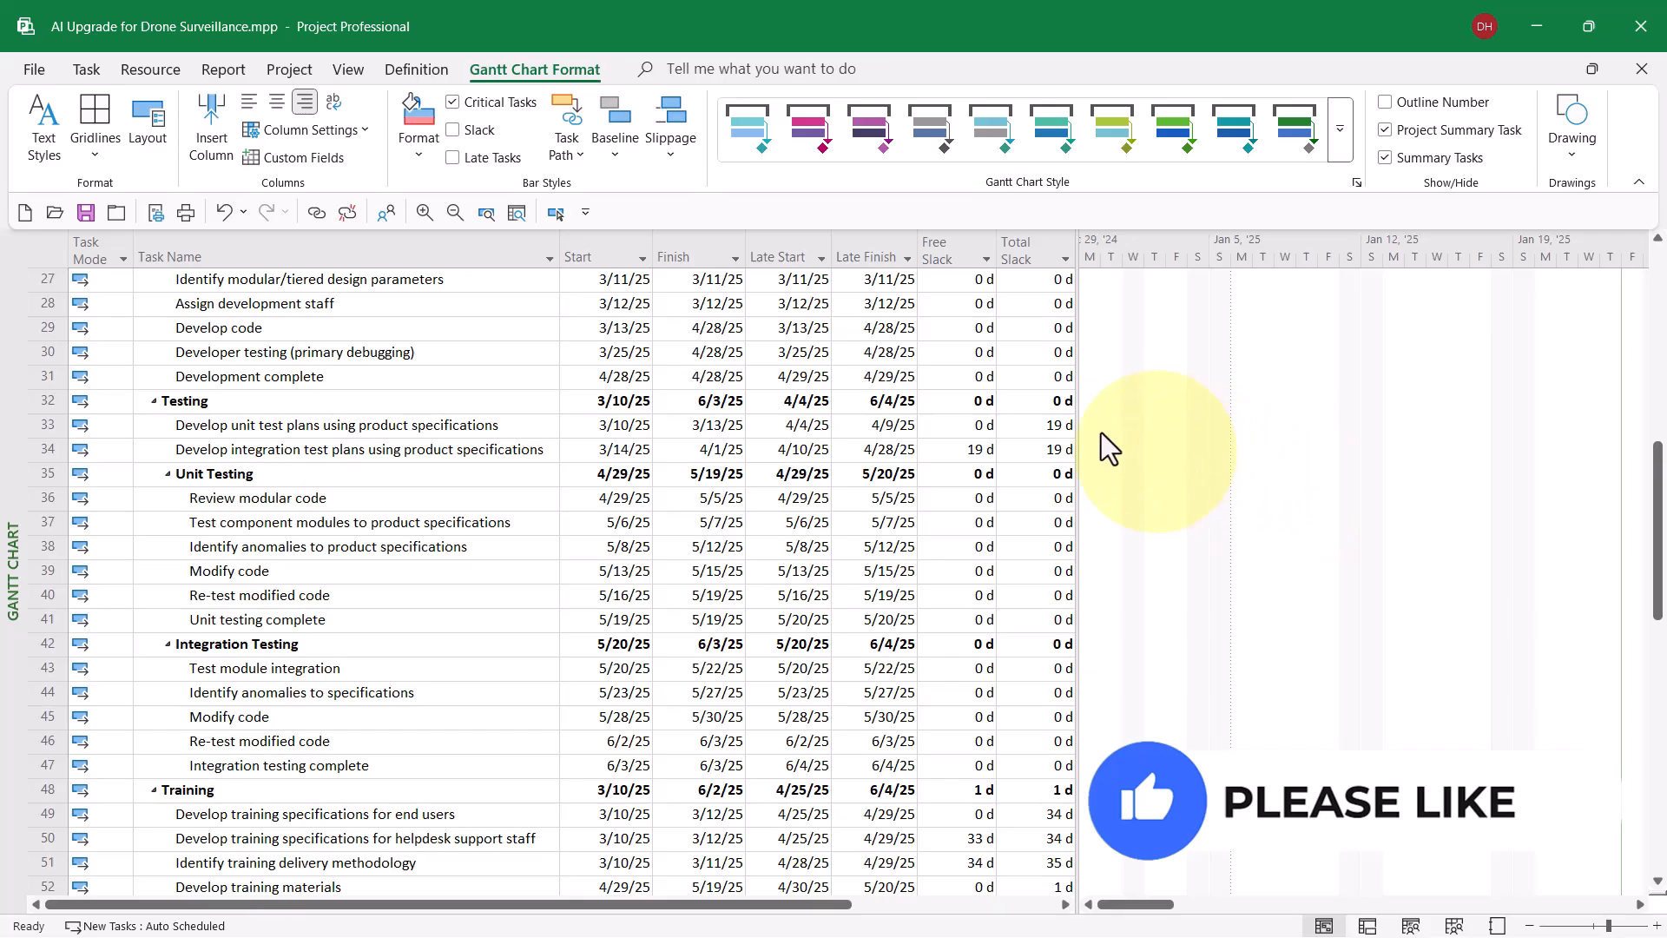
left_click(1024, 425)
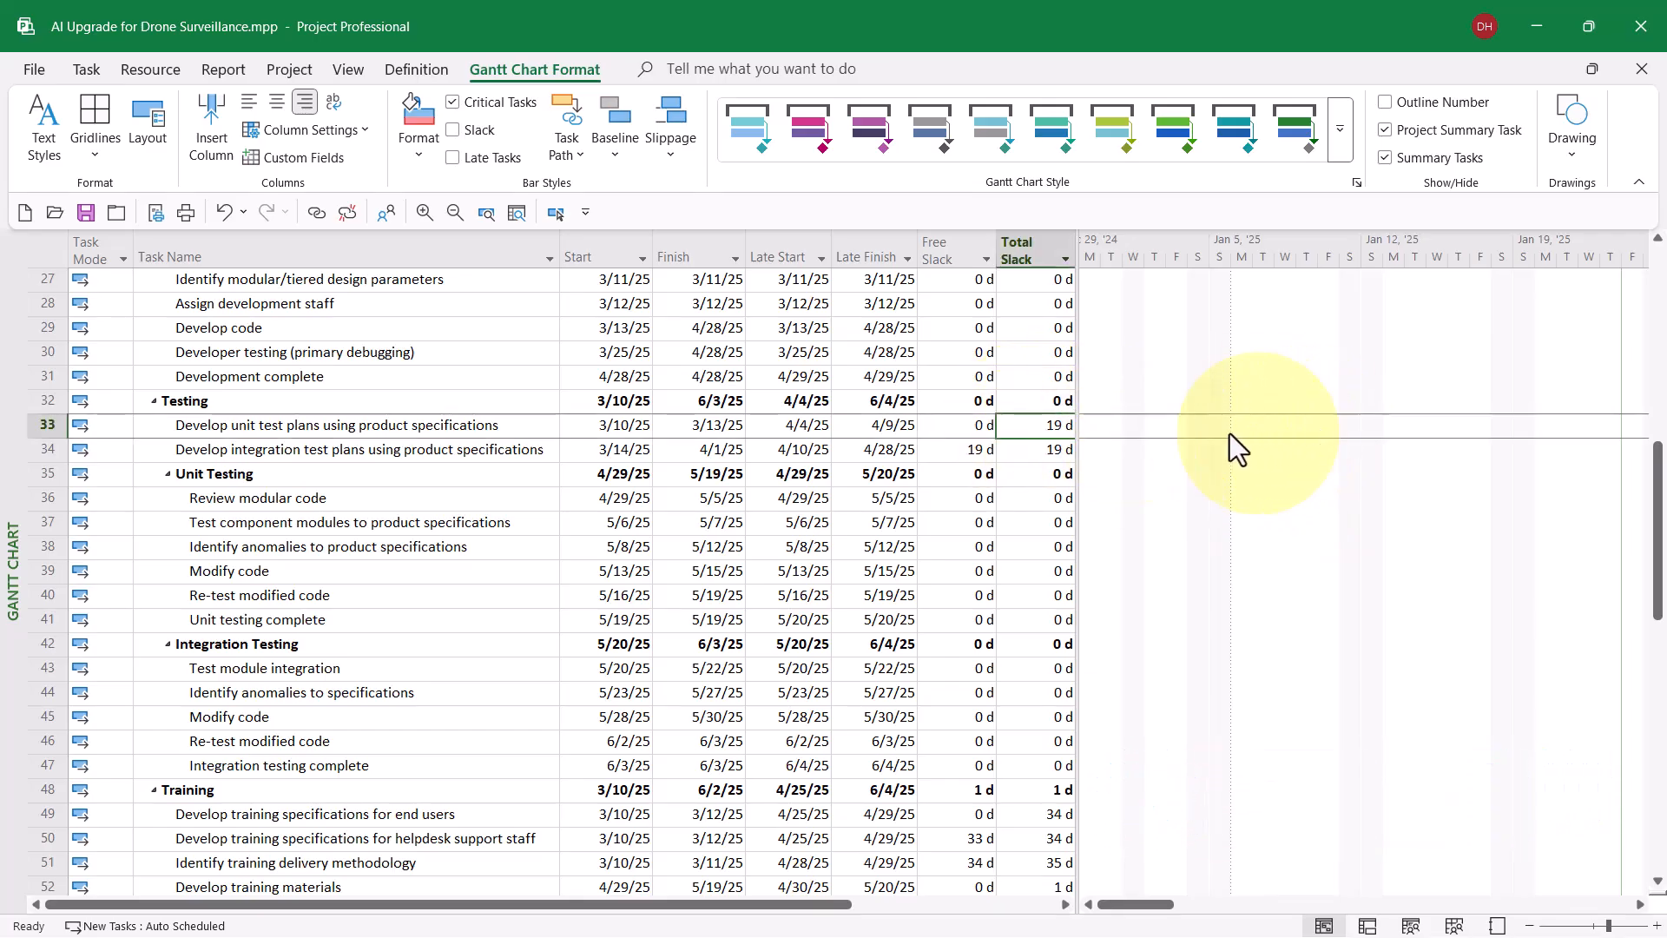
left_click(1040, 449)
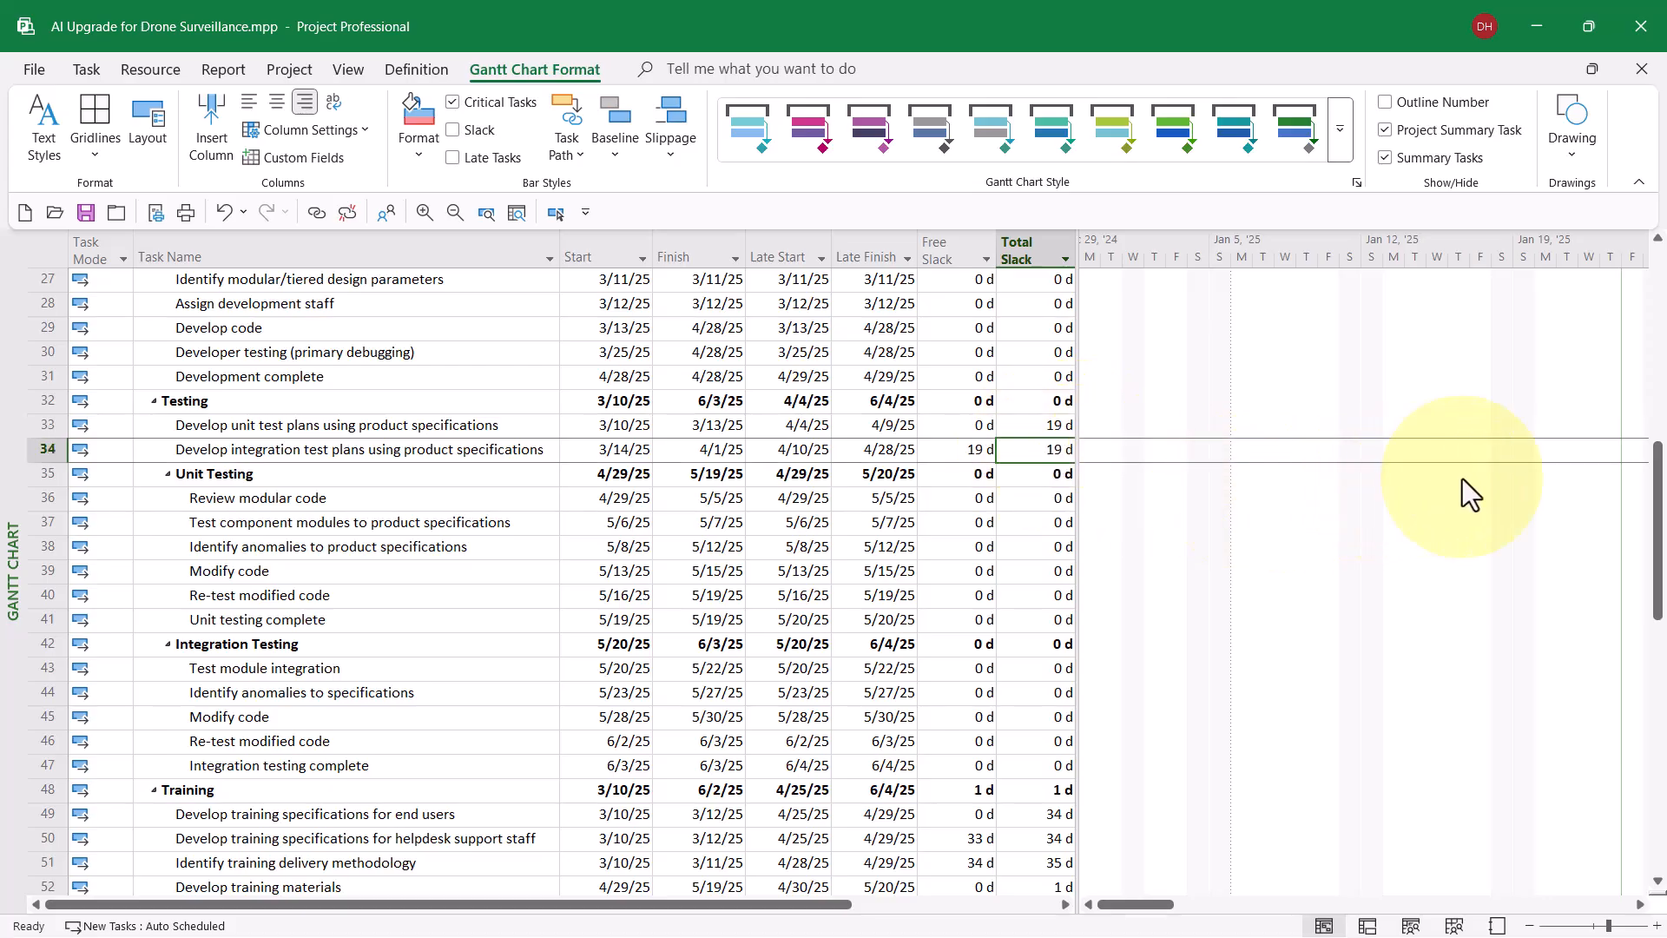
Examine the Total Slack values of the Training tasks and the remaining phases through Post Implementation Review
scroll(1352, 526, "down", 4)
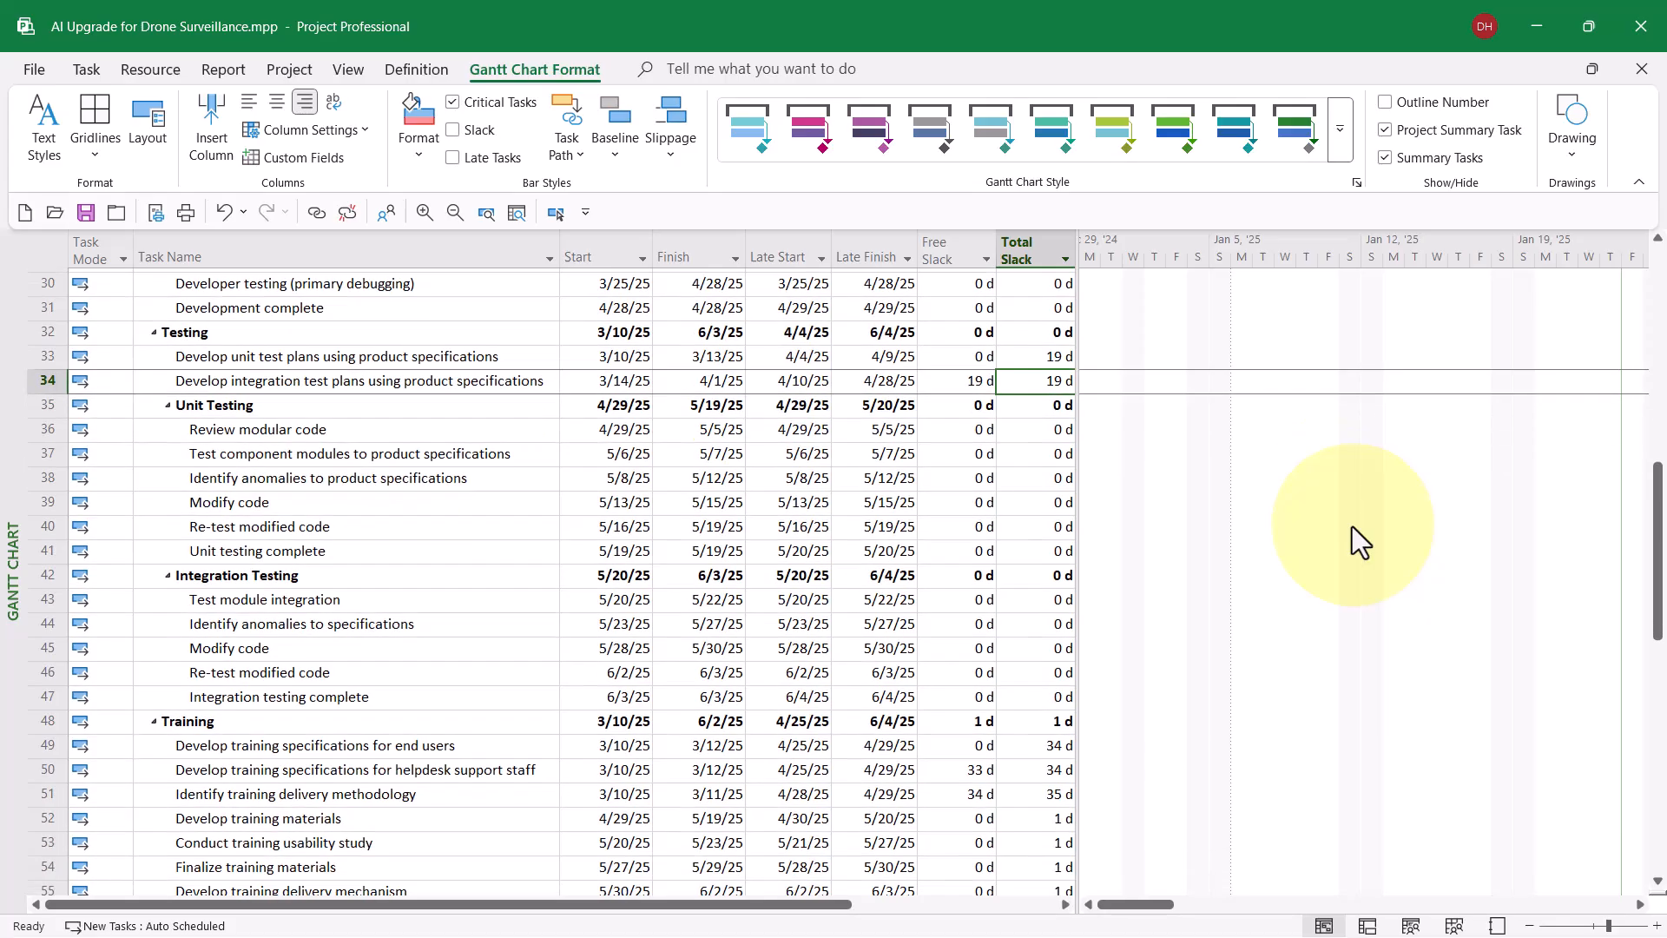
scroll(1341, 521, "down", 1)
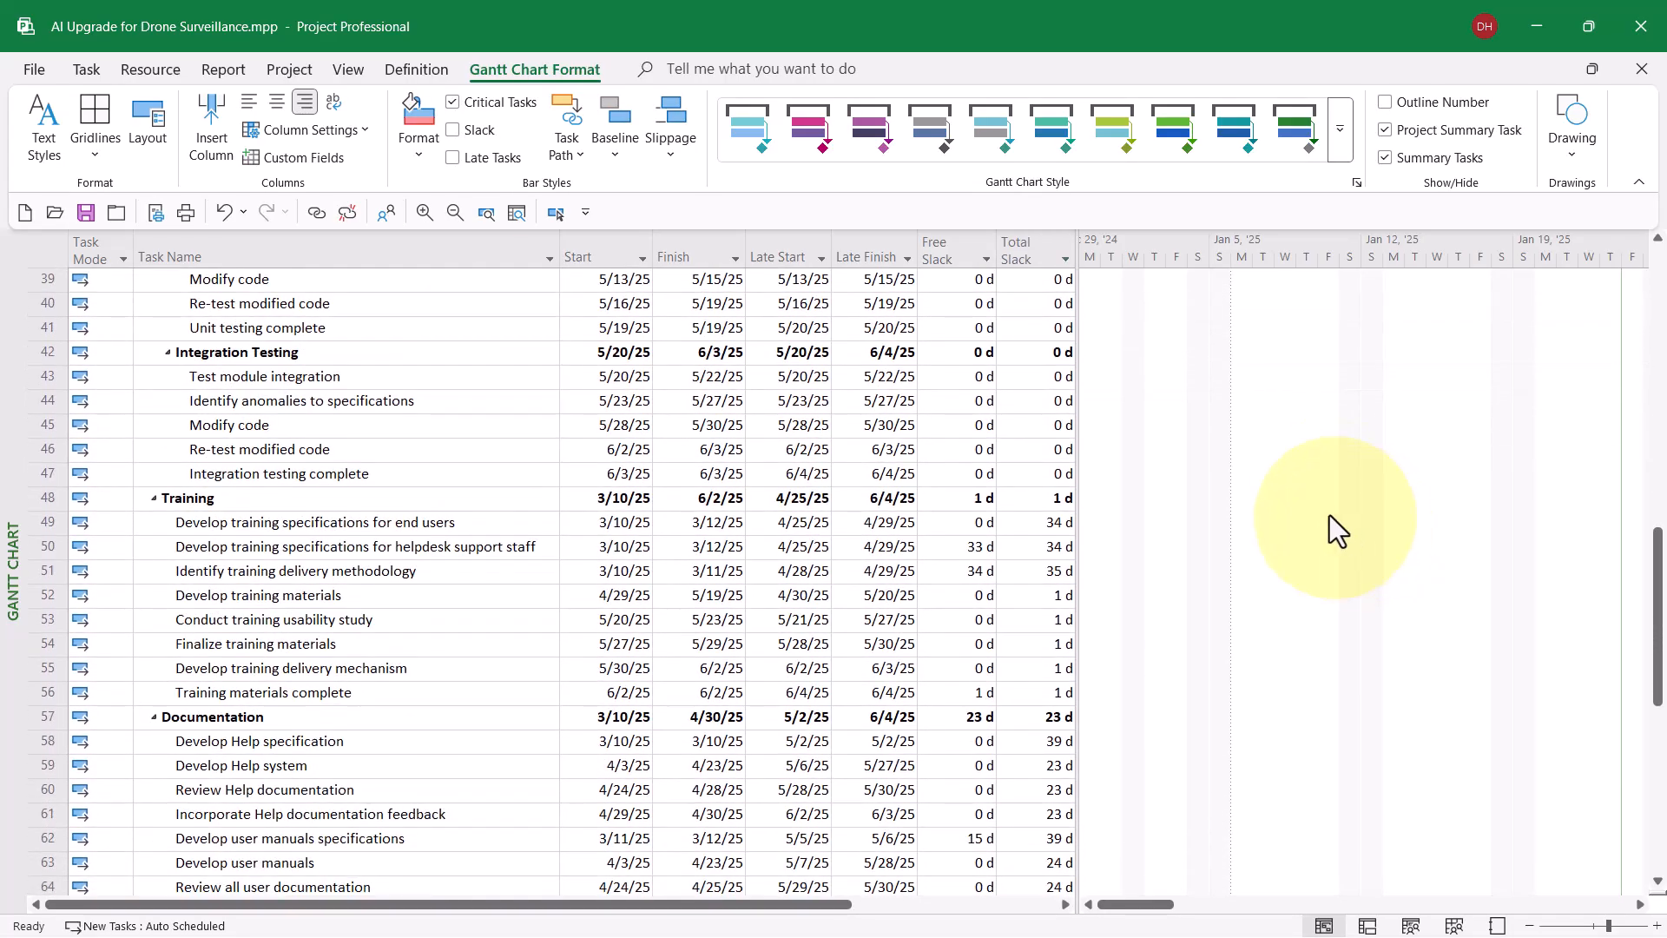
scroll(1328, 521, "down", 2)
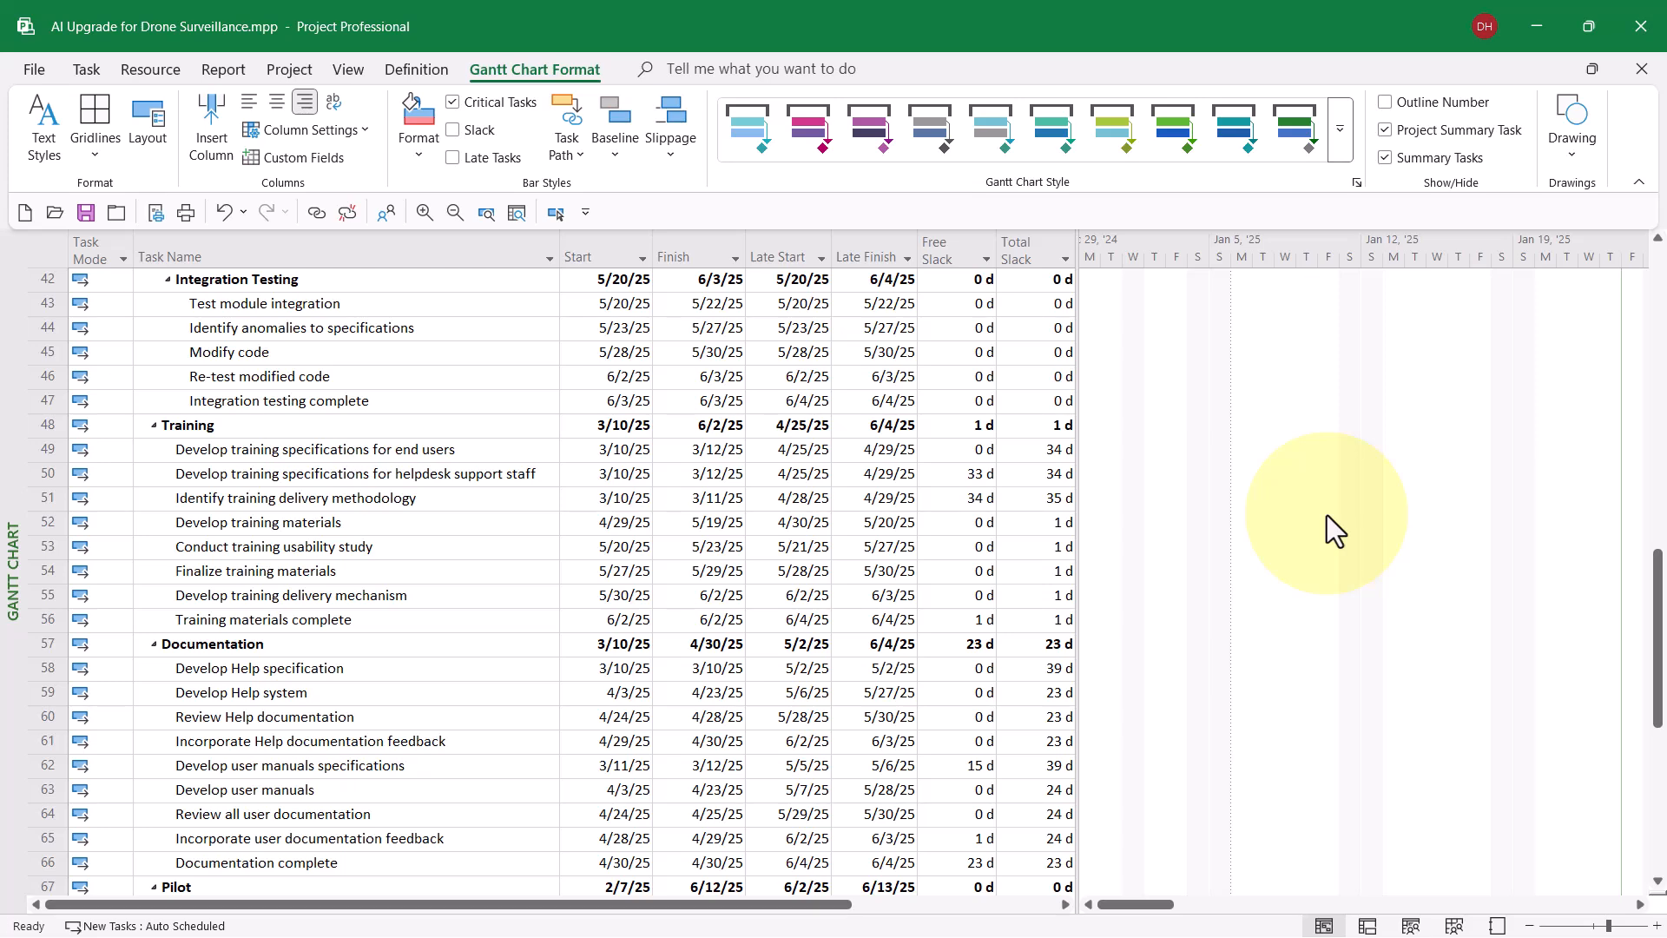
scroll(1326, 514, "down", 1)
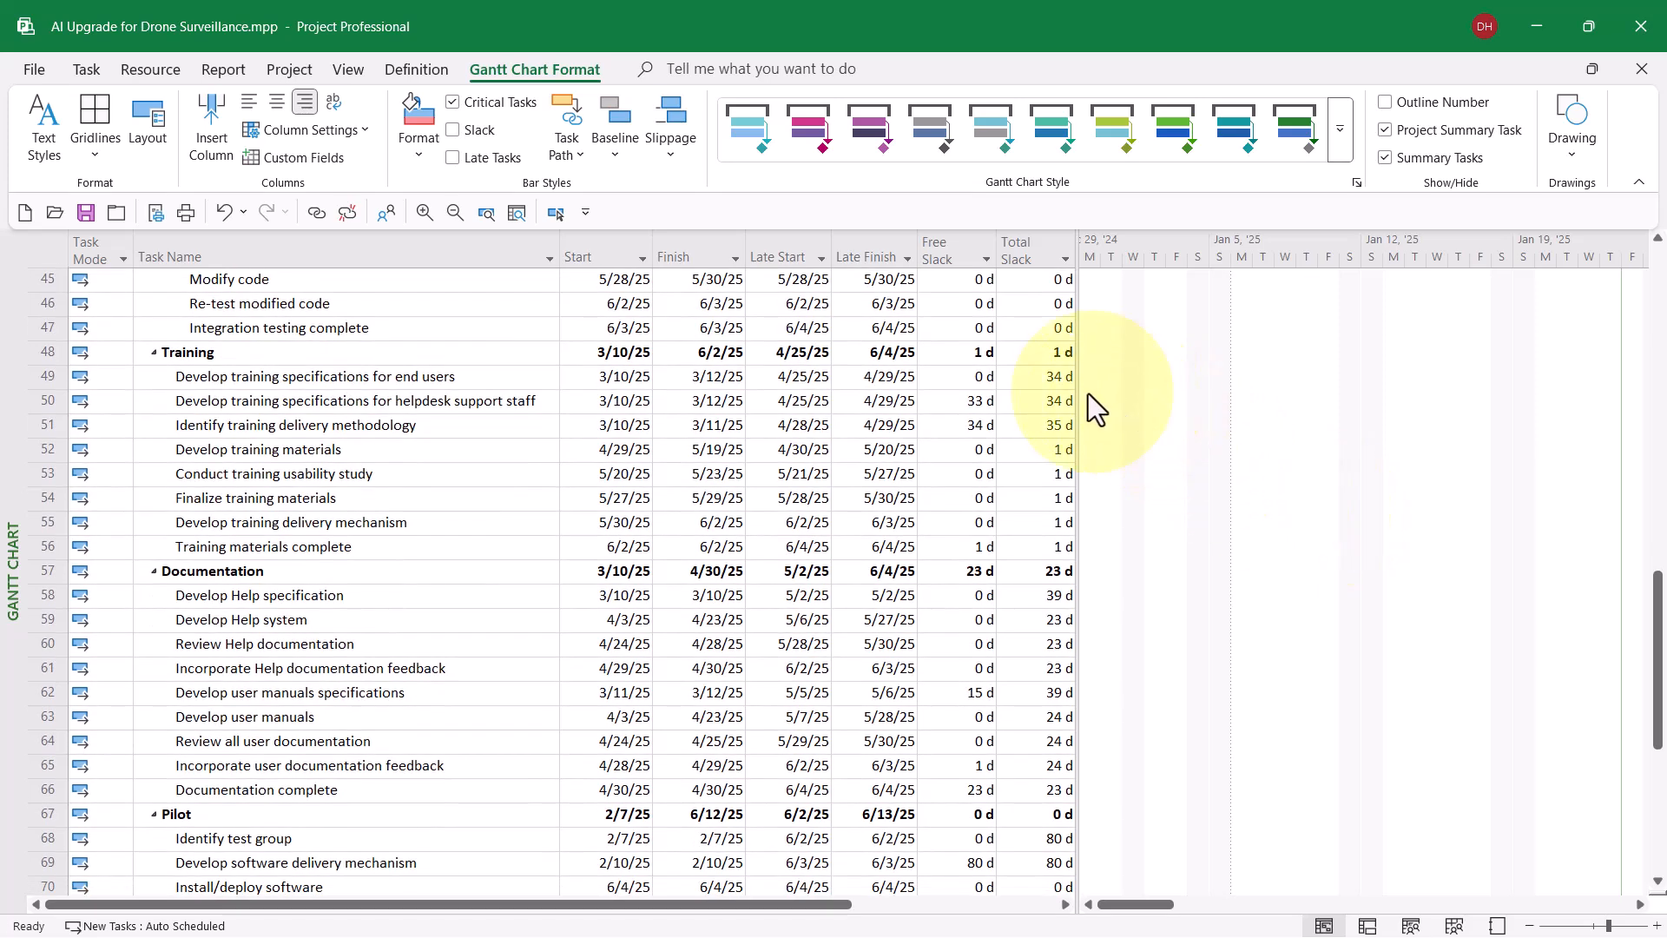
left_click(1041, 375)
left_click_drag(1042, 375, 1038, 420)
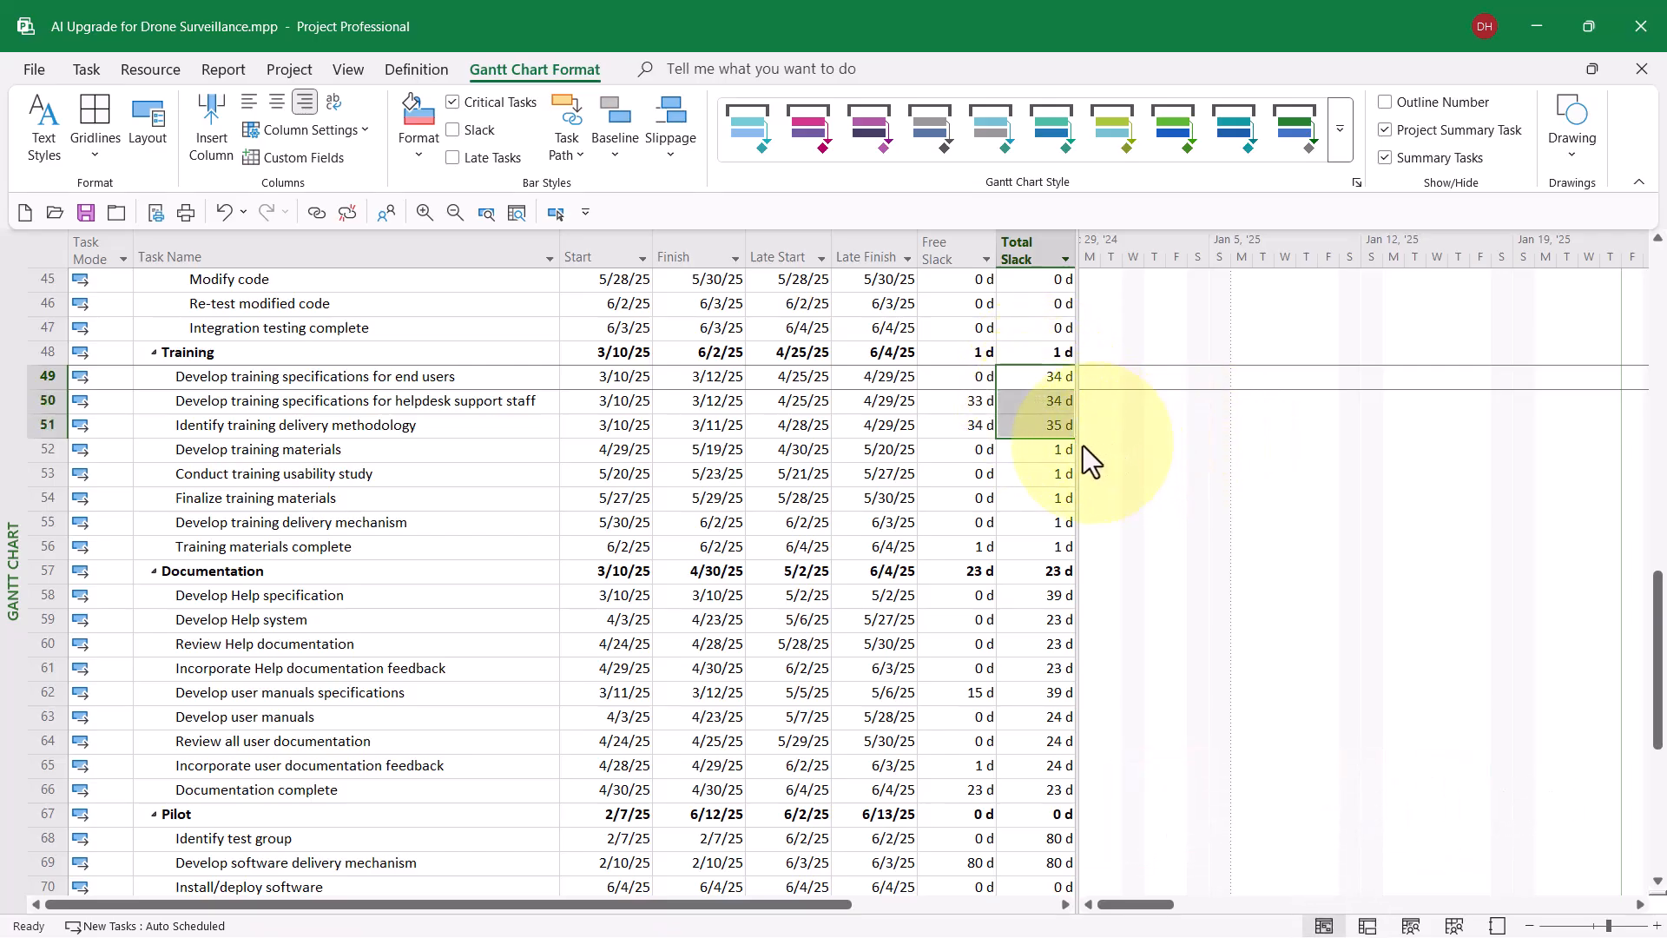
left_click(1046, 449)
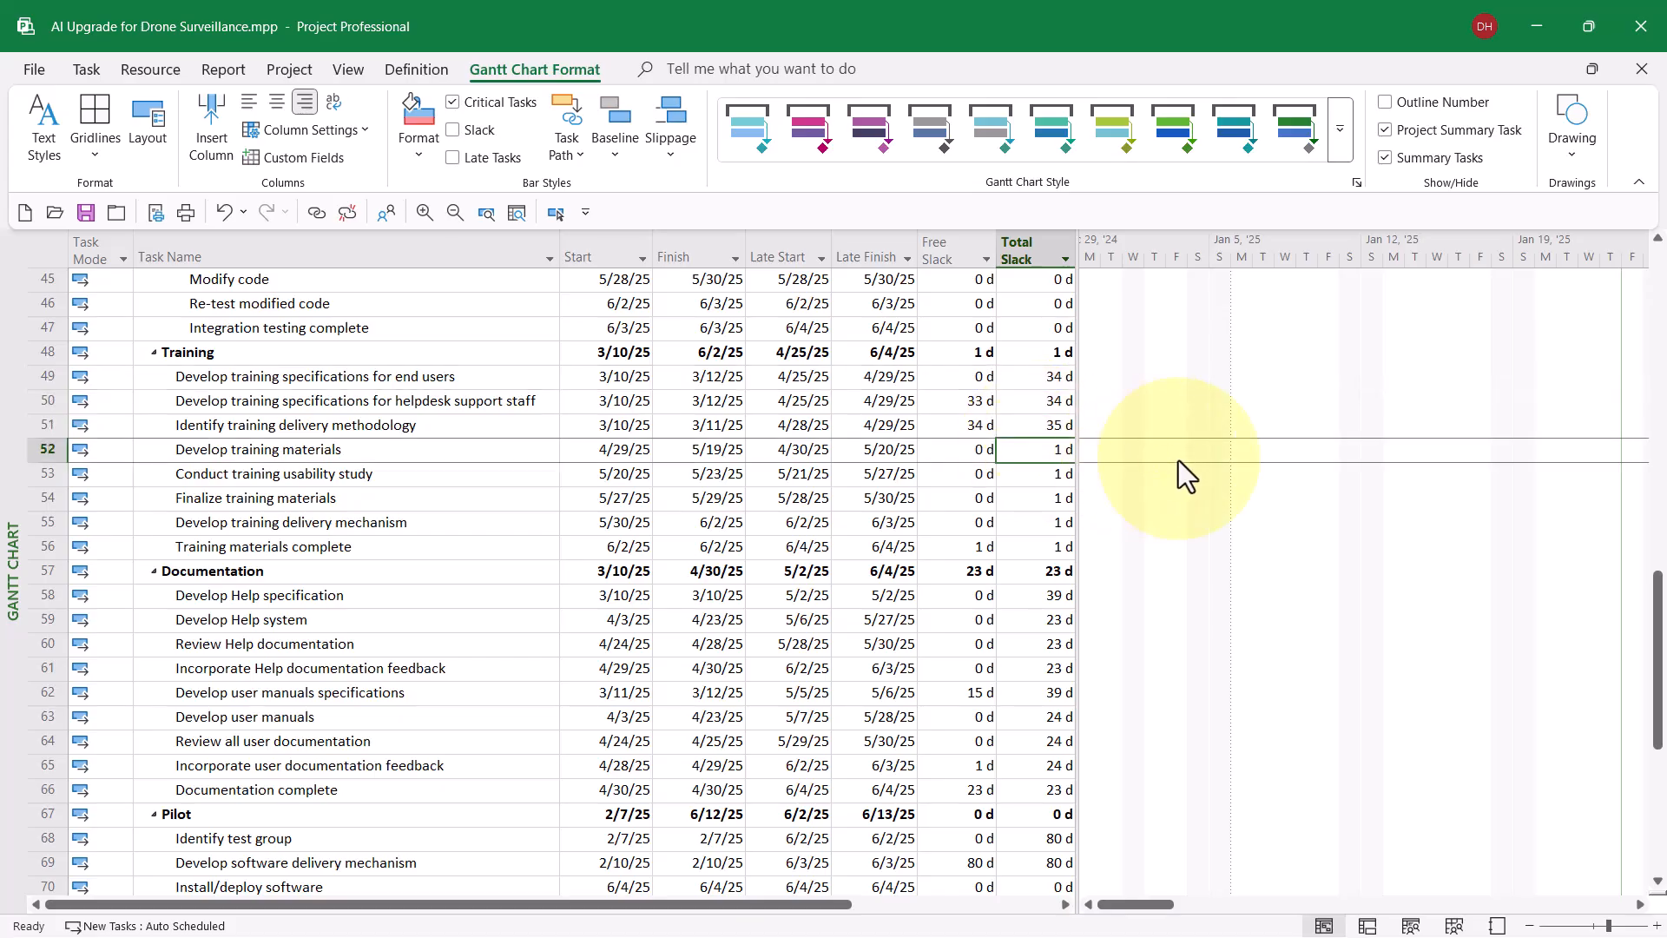
scroll(1179, 460, "down", 2)
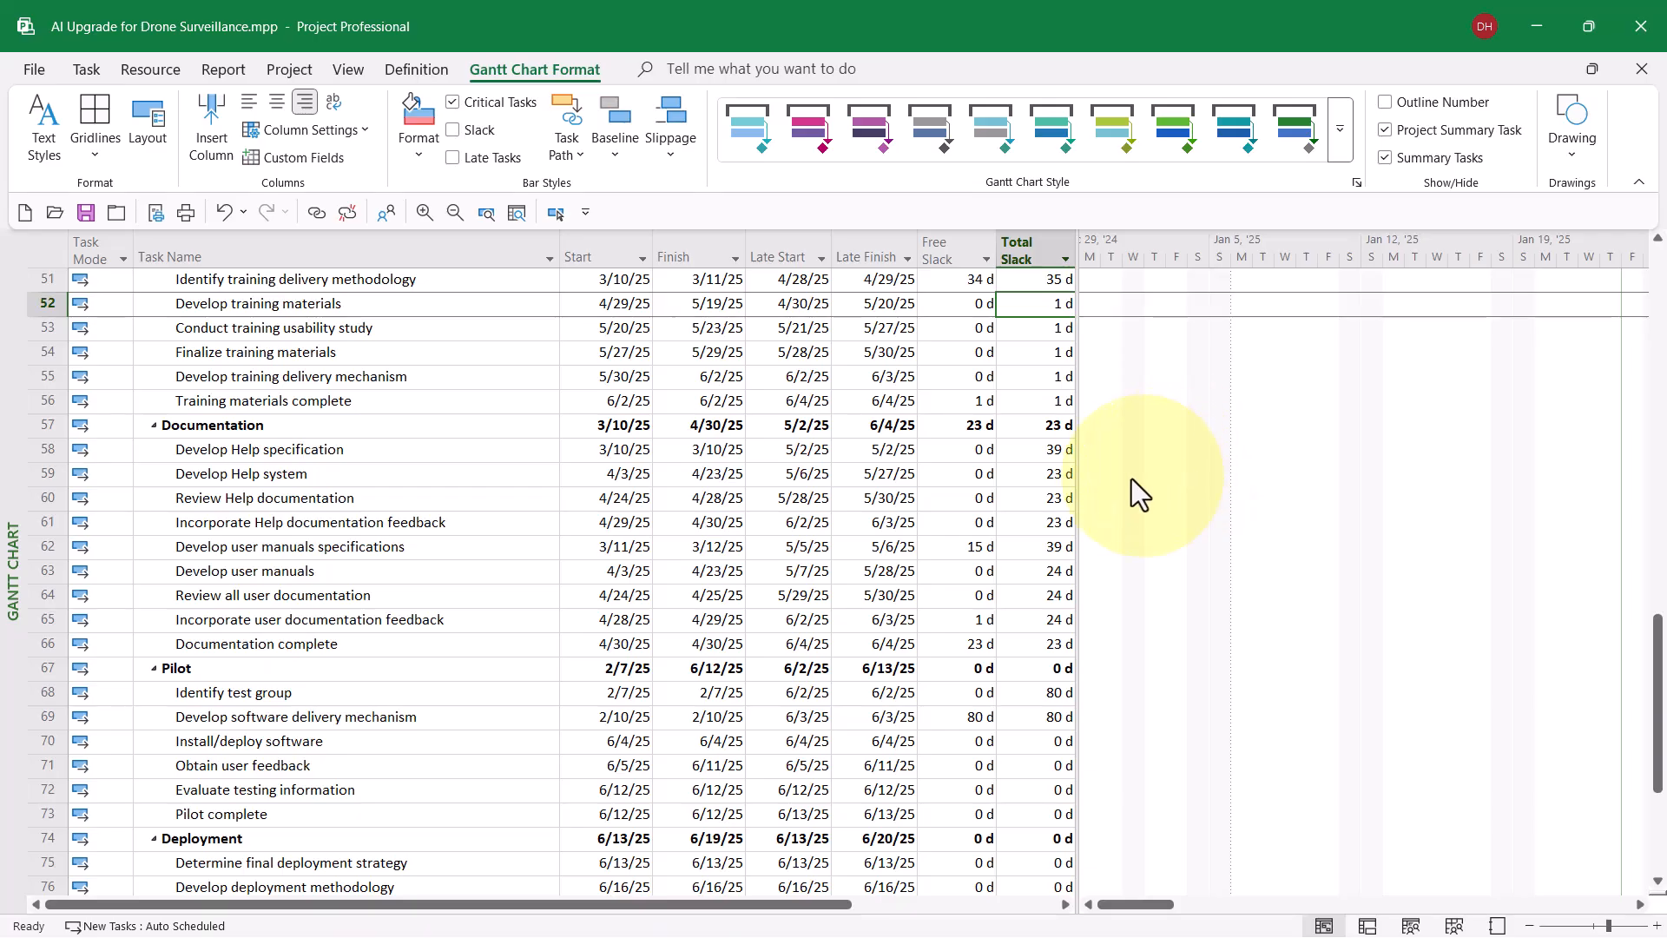
scroll(1146, 481, "down", 4)
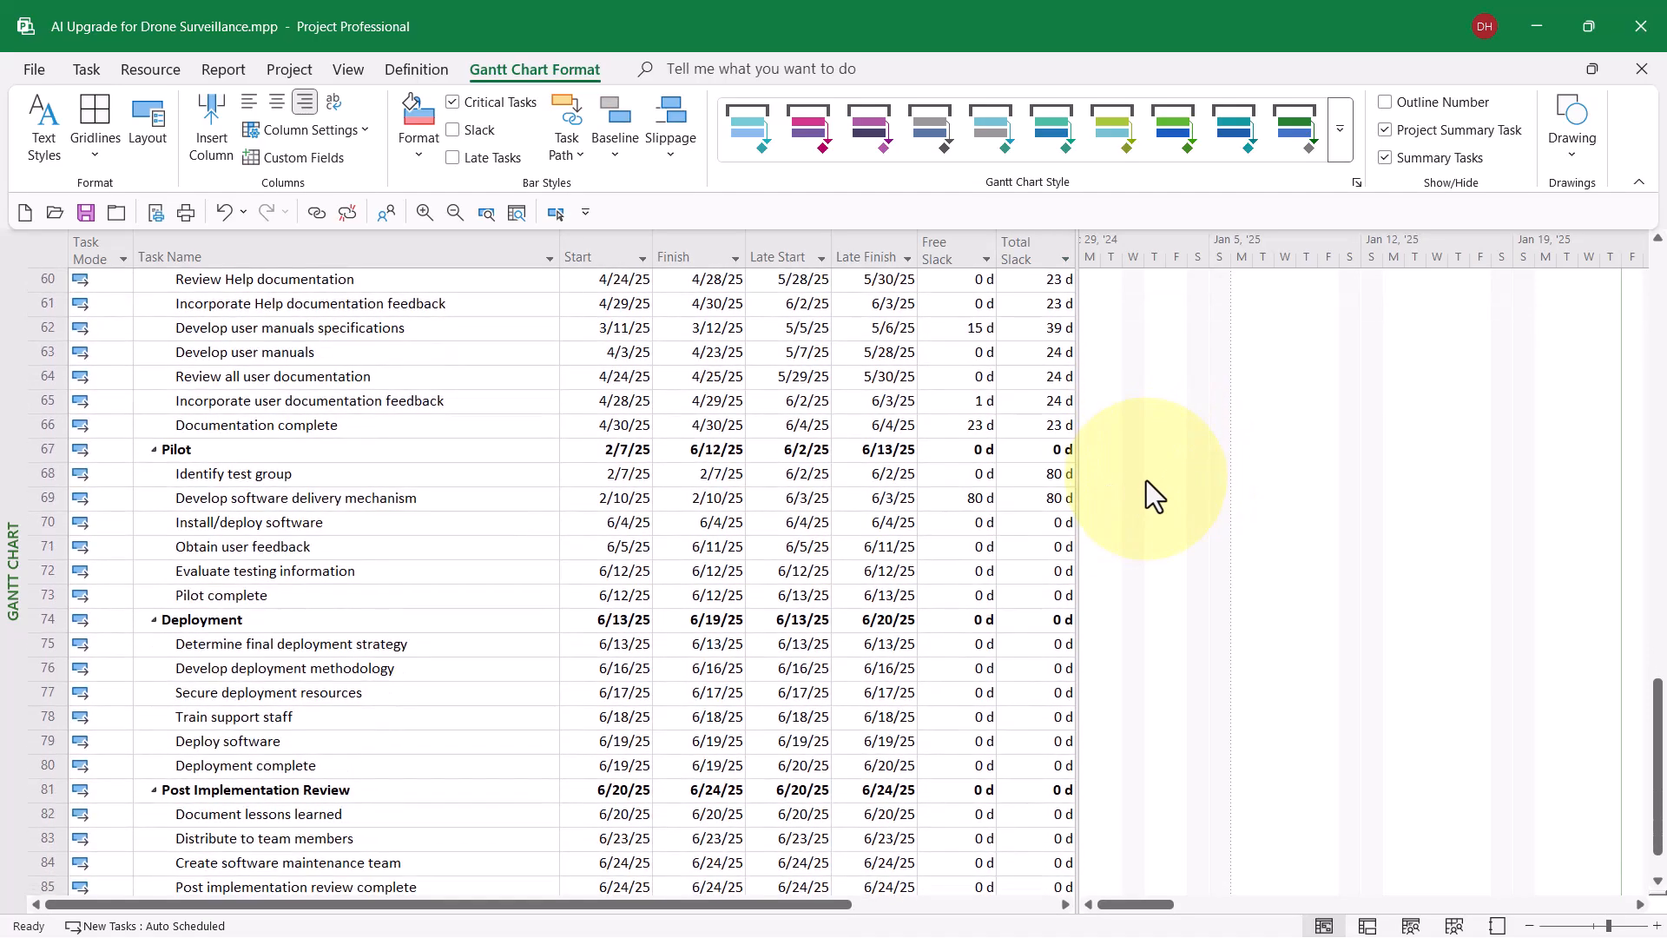
scroll(1146, 481, "up", 9)
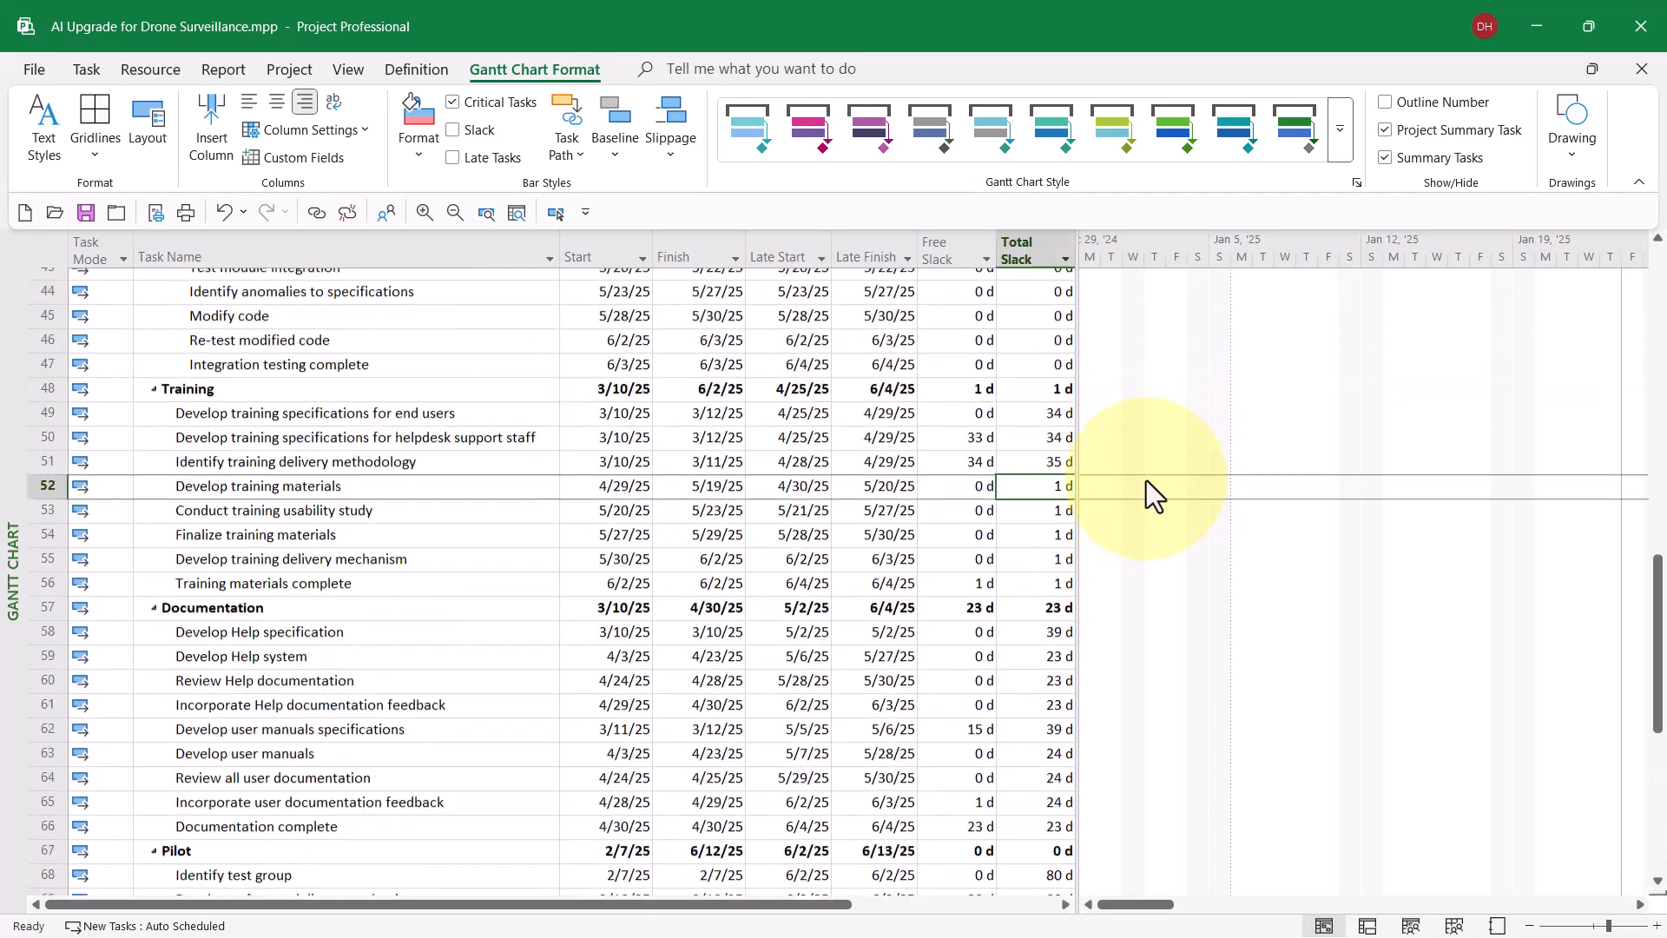
scroll(1146, 481, "up", 12)
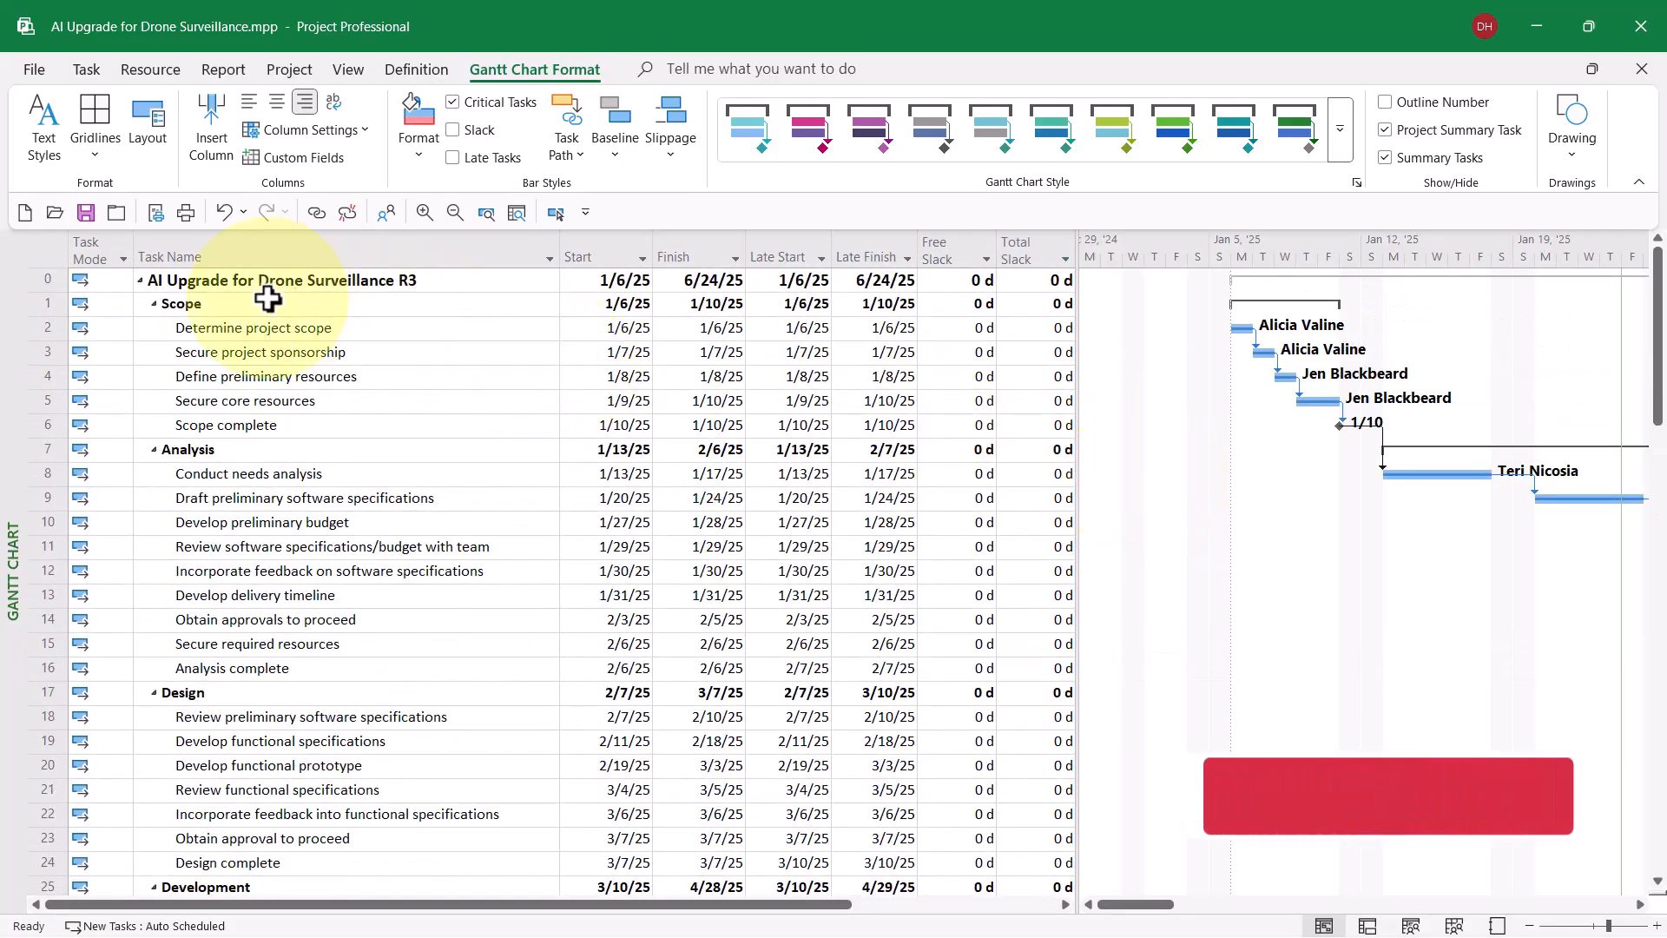
Reapply the Entry table and narrow the table area so that it ends after the Duration column
right_click(46, 249)
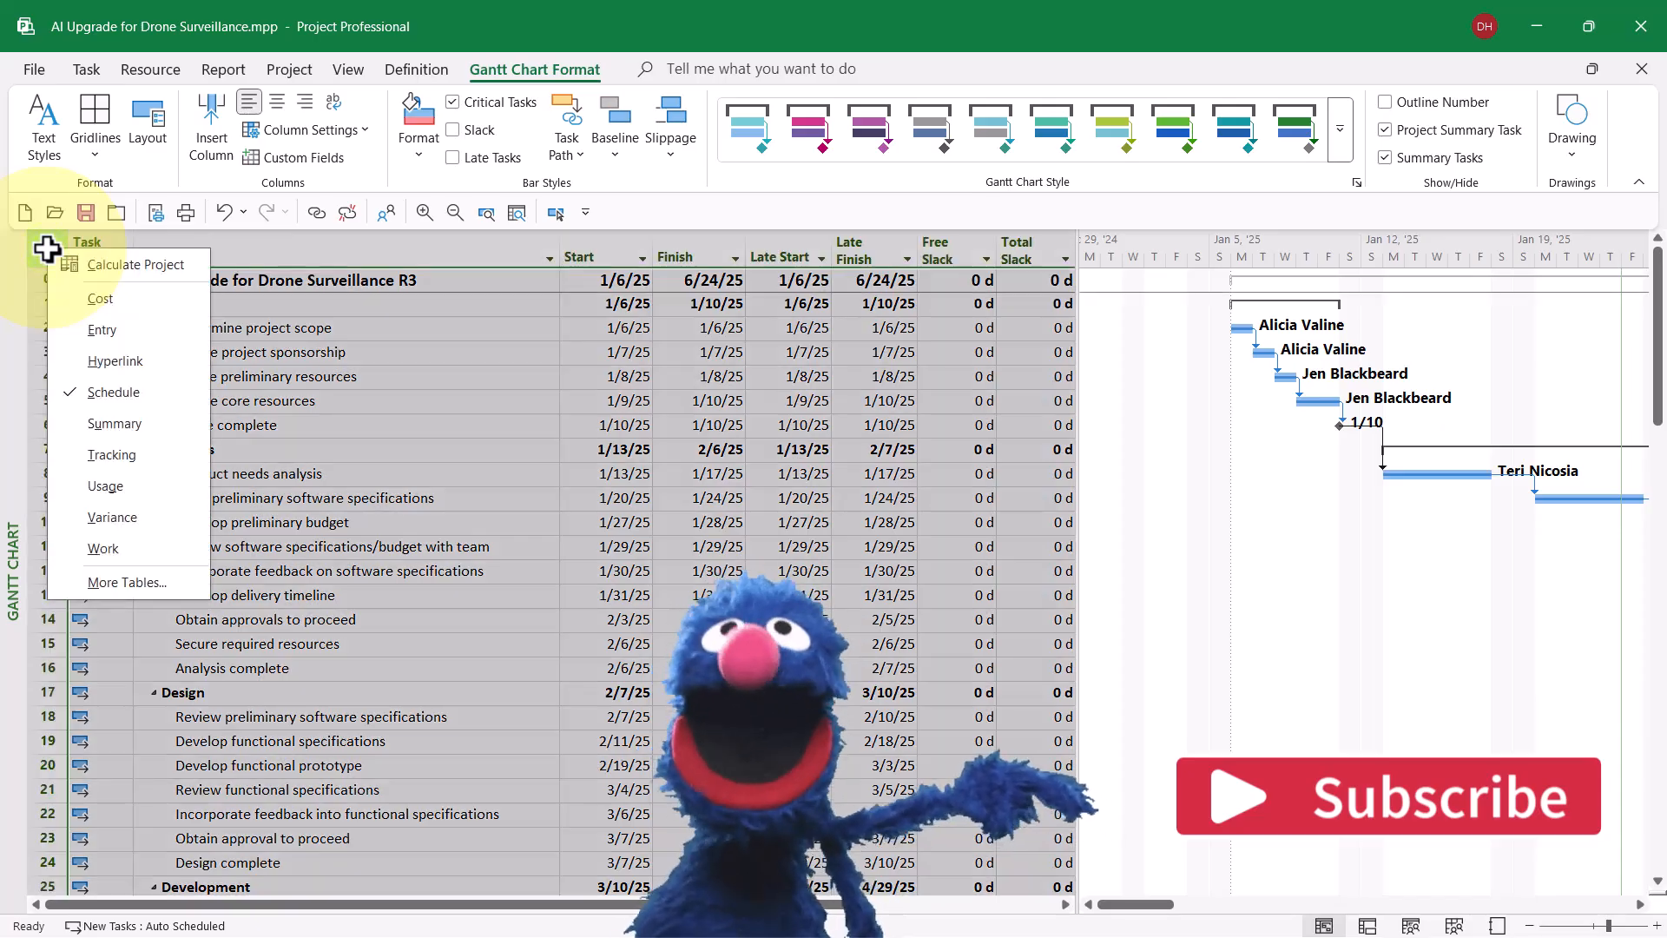
left_click(92, 327)
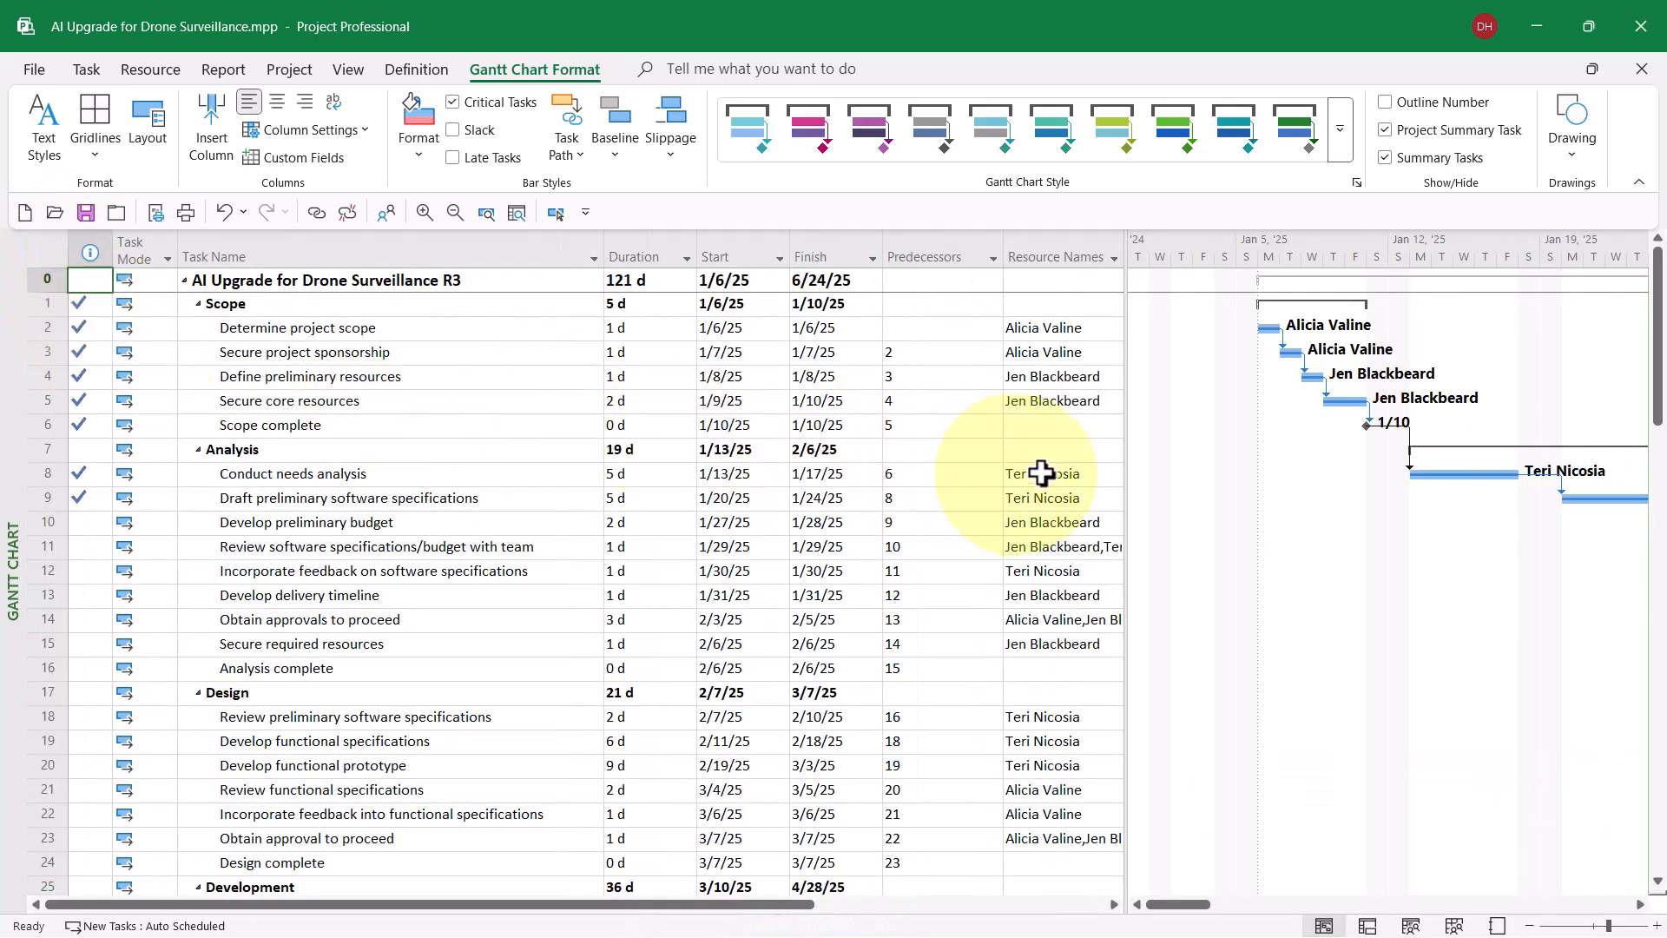
left_click_drag(1124, 431, 698, 457)
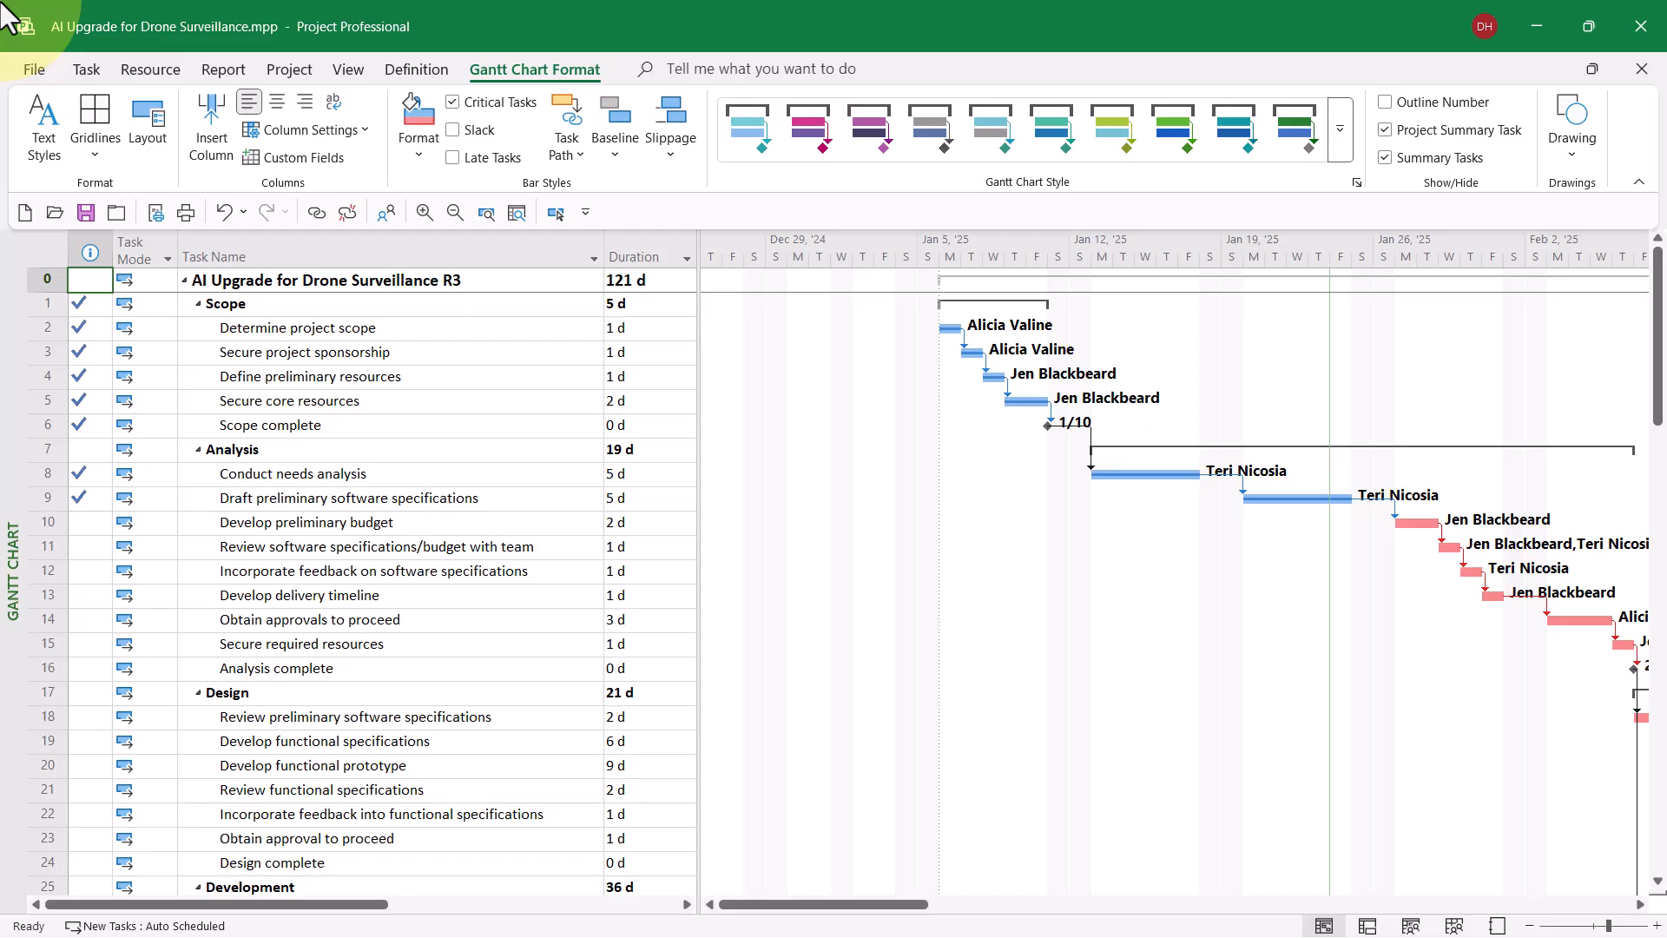
Set the project's advanced calculation option so that tasks are critical if slack is less than or equal to 5 days
left_click(34, 70)
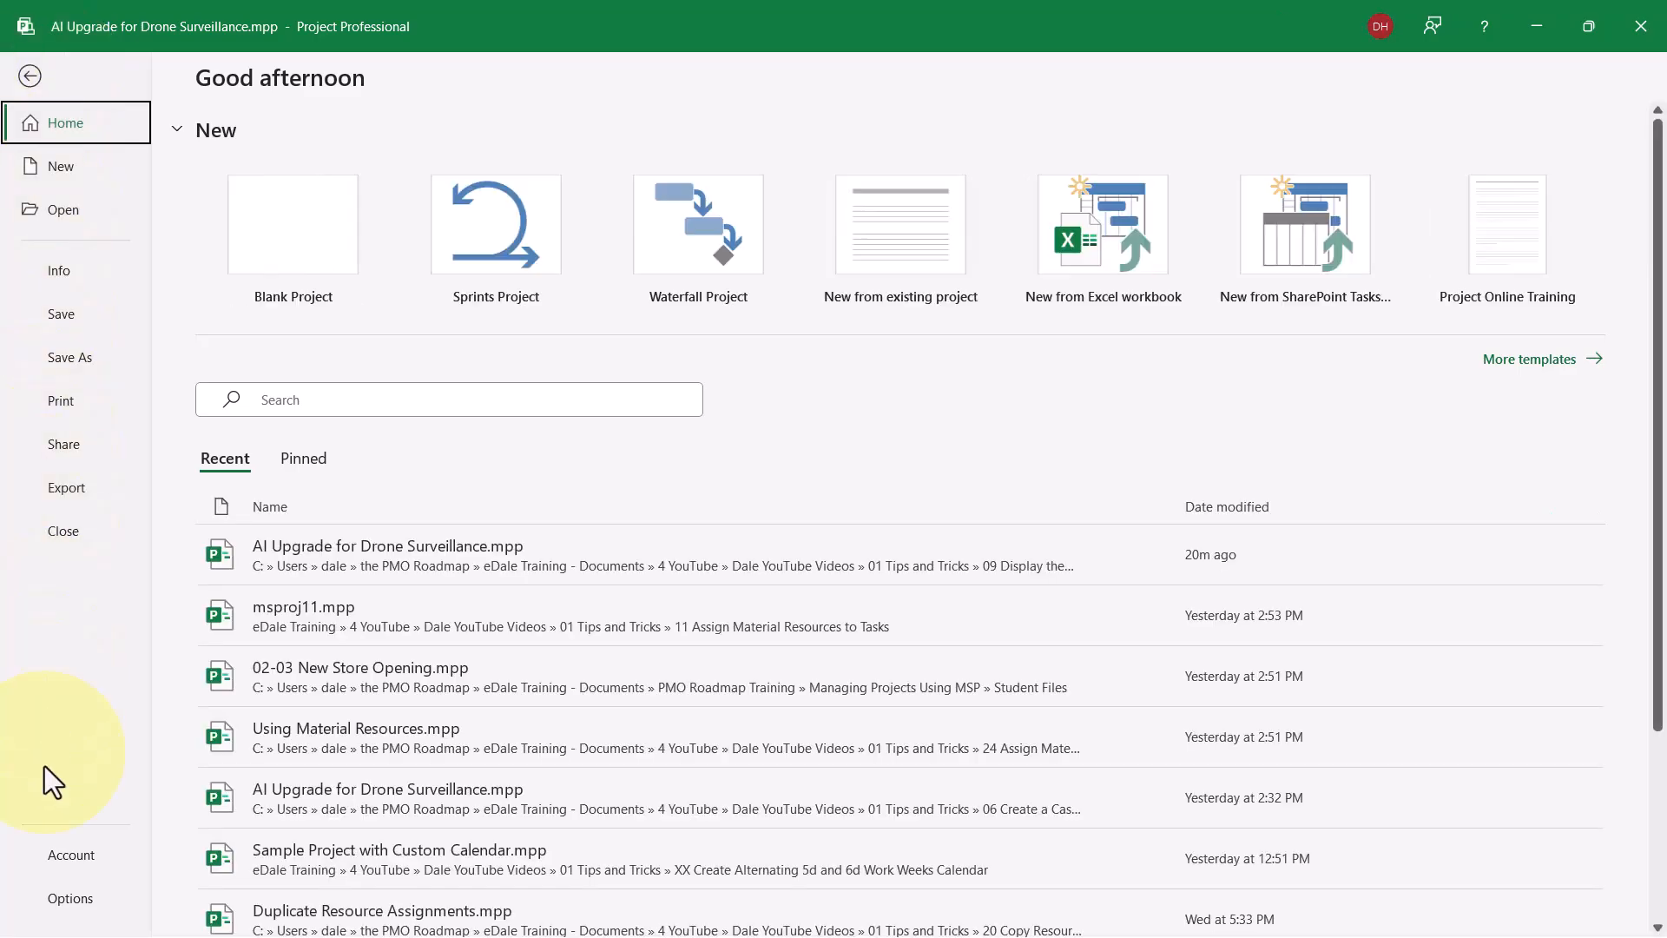
left_click(71, 898)
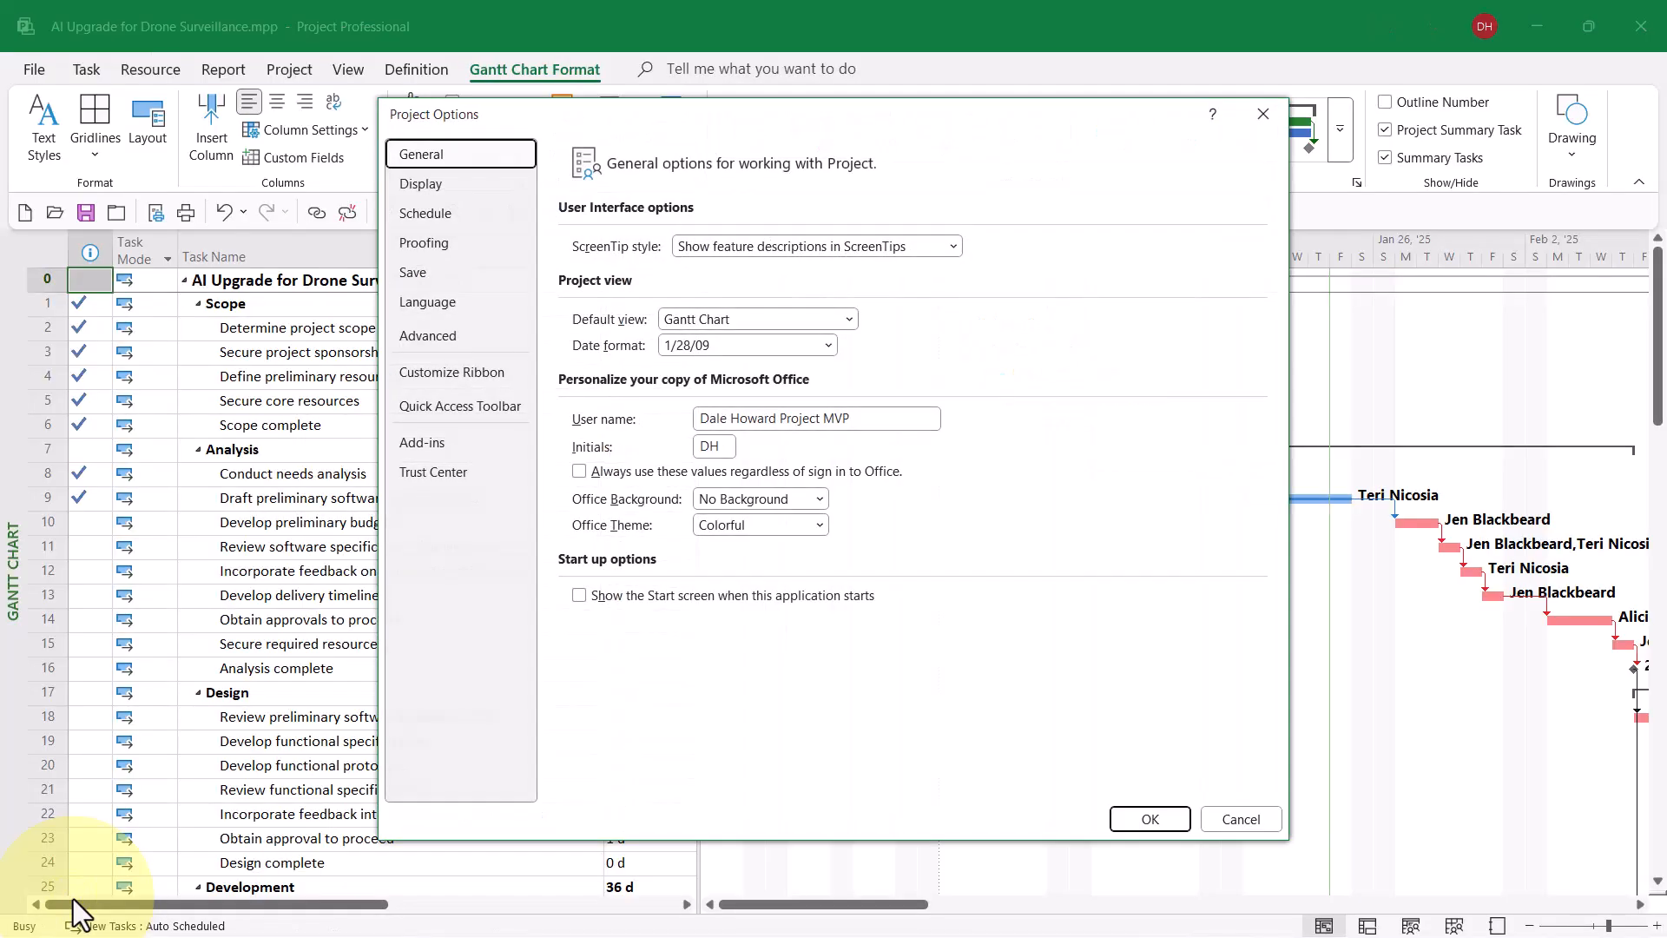
left_click(456, 330)
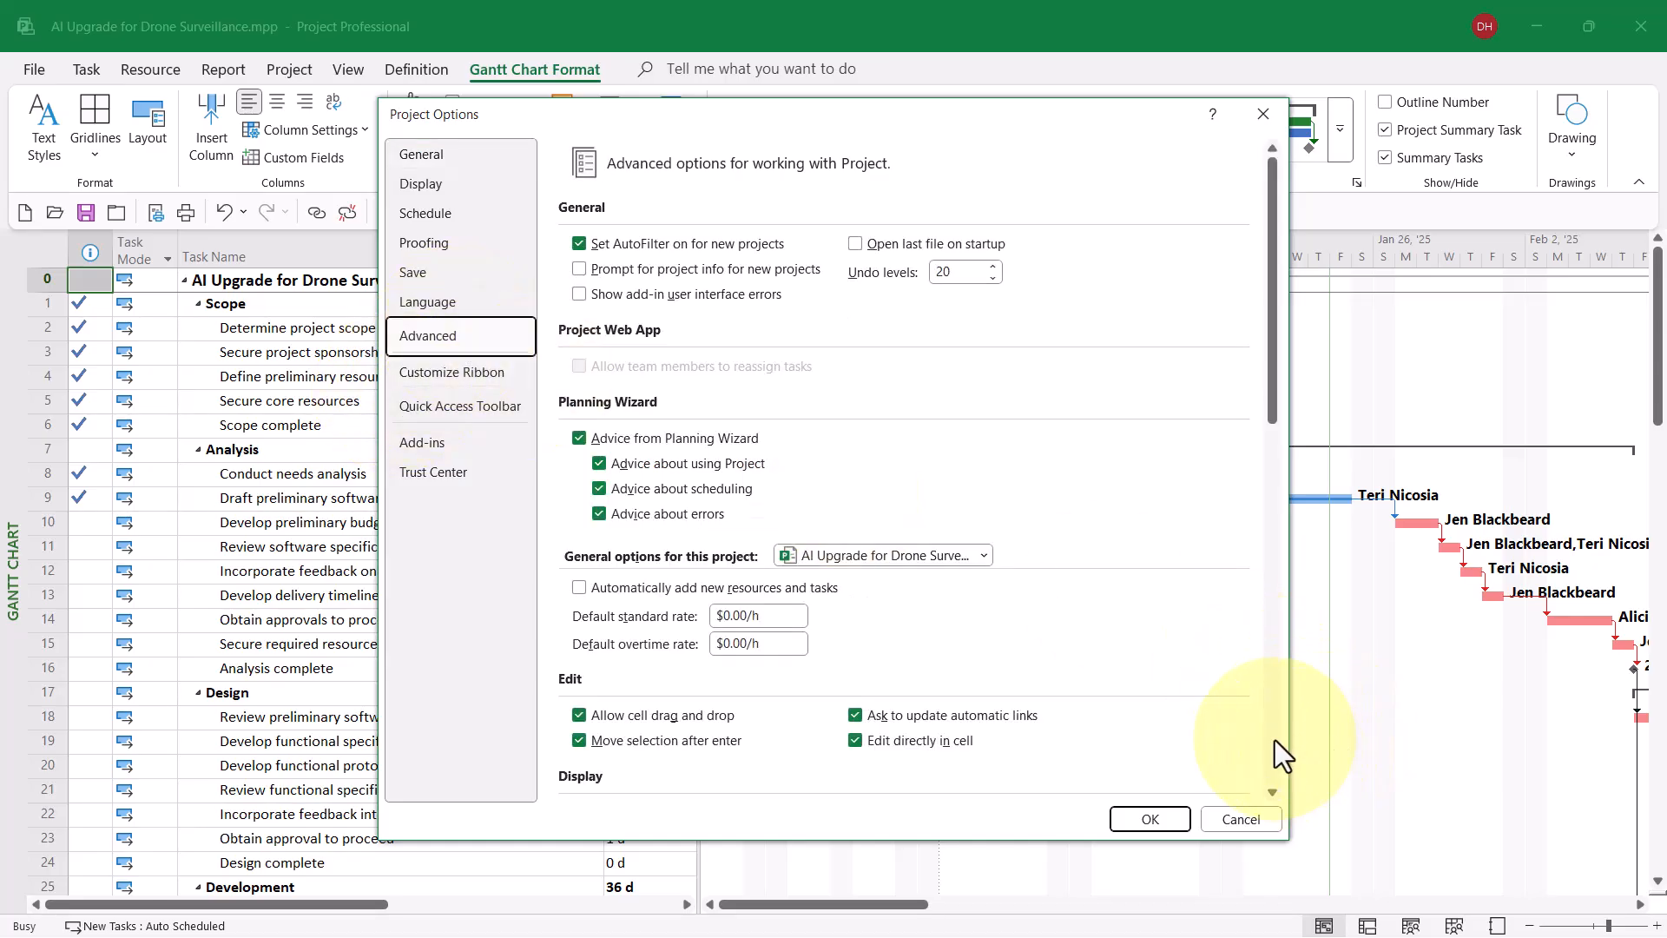
scroll(1275, 739, "down", 10)
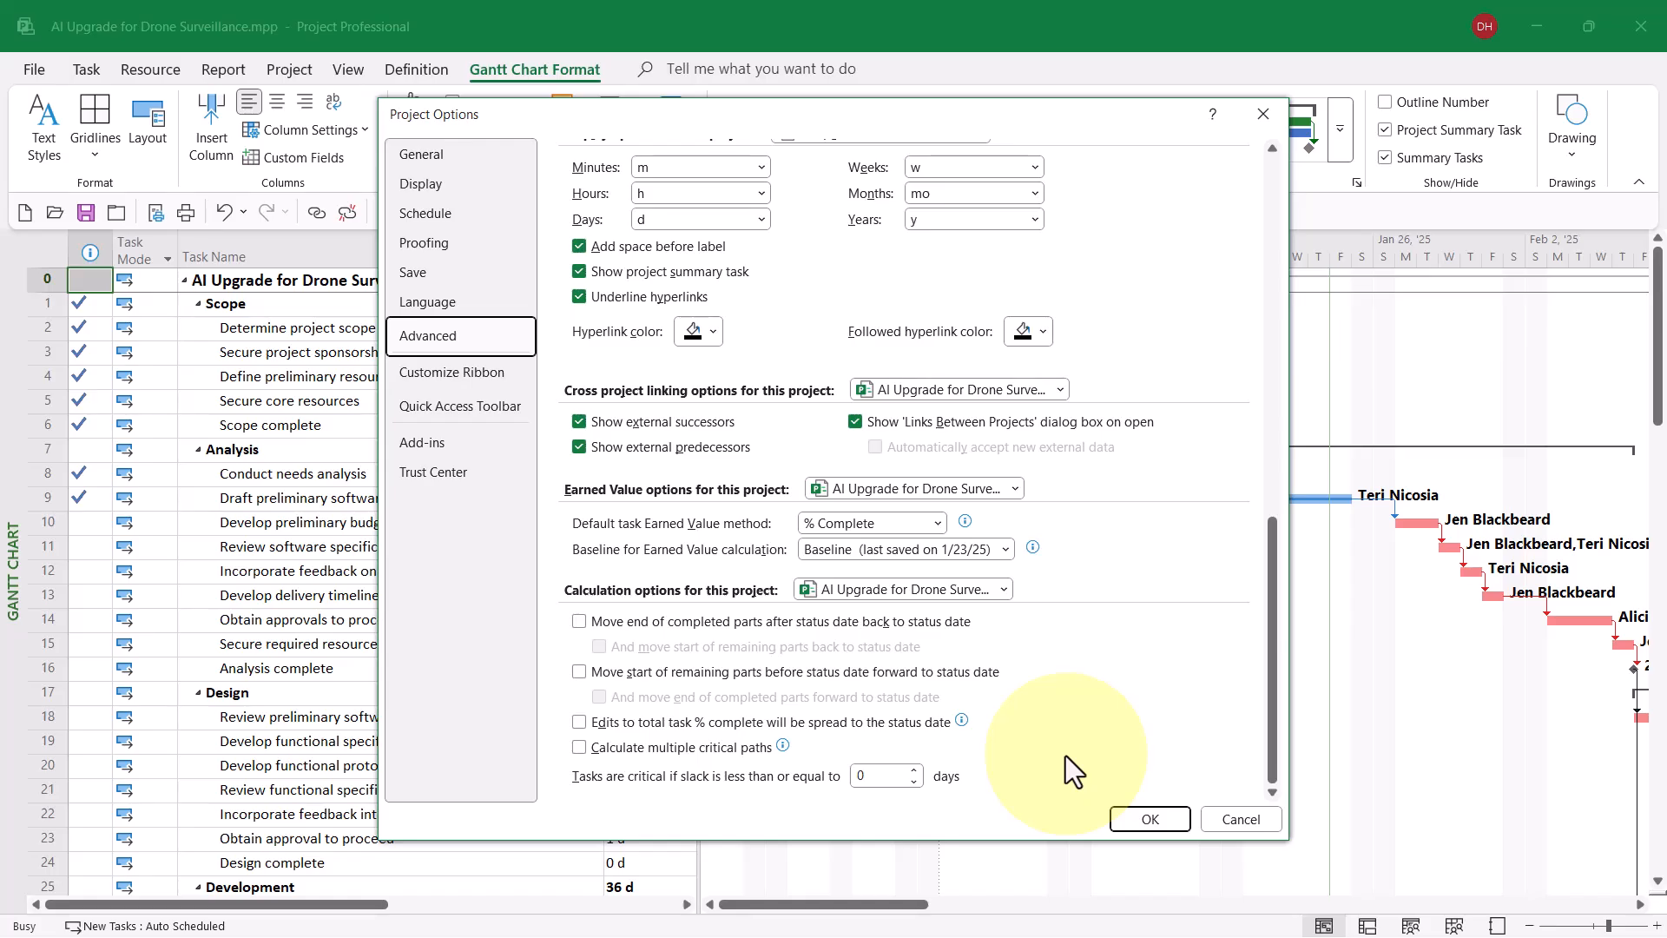
left_click(912, 770)
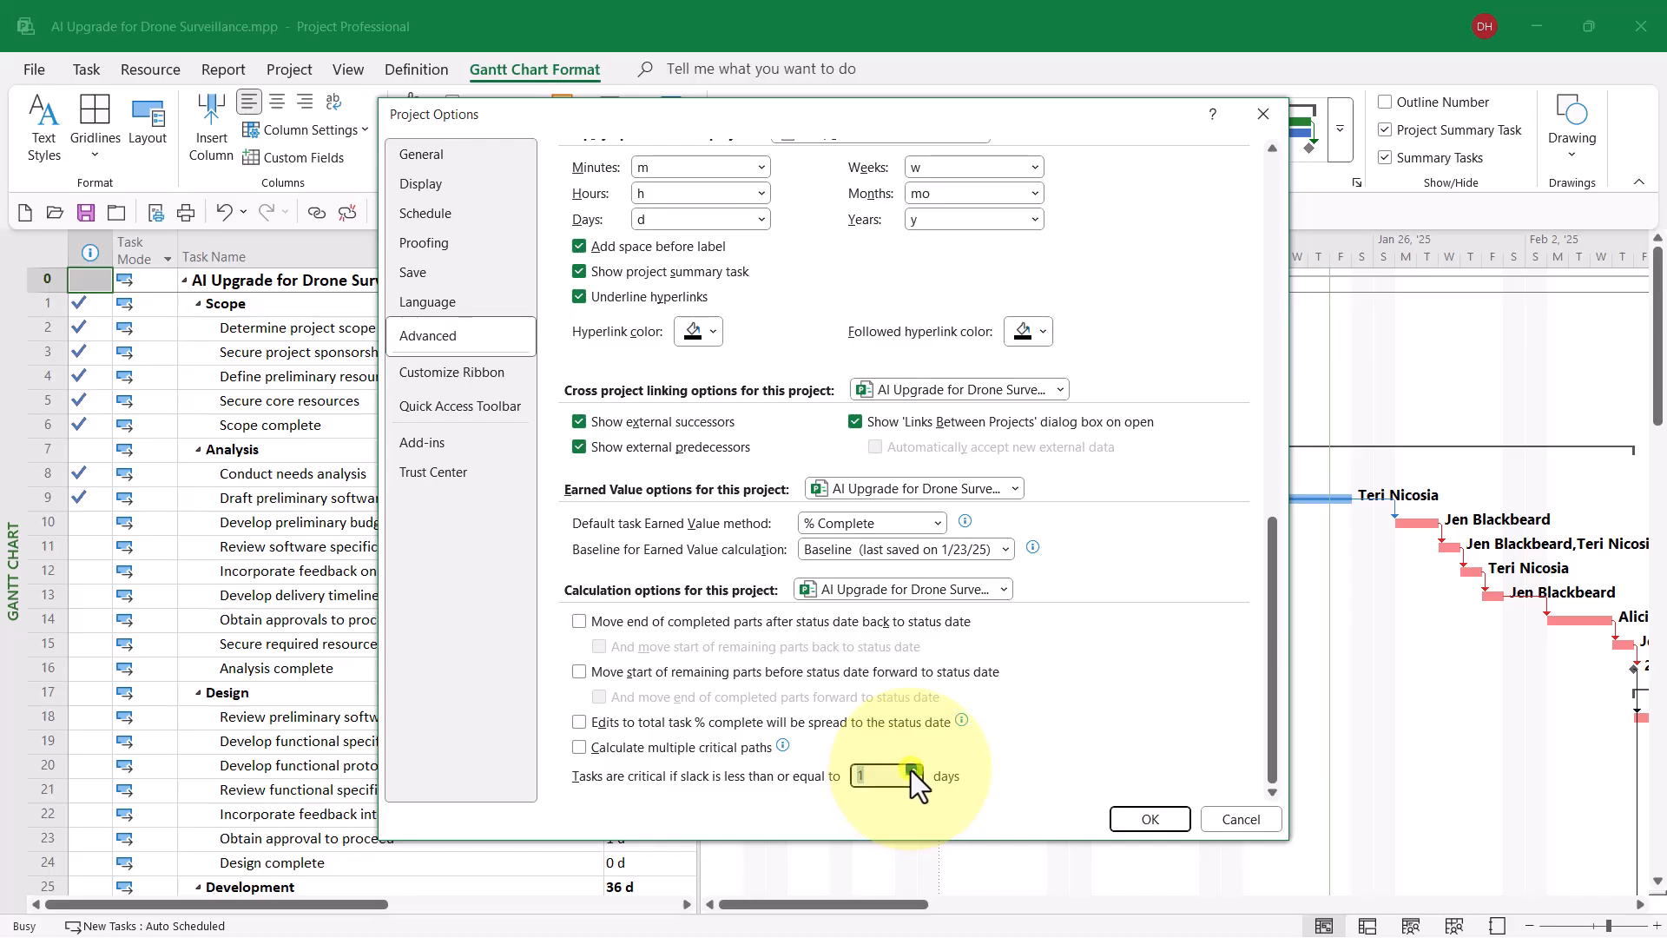
left_click(913, 771)
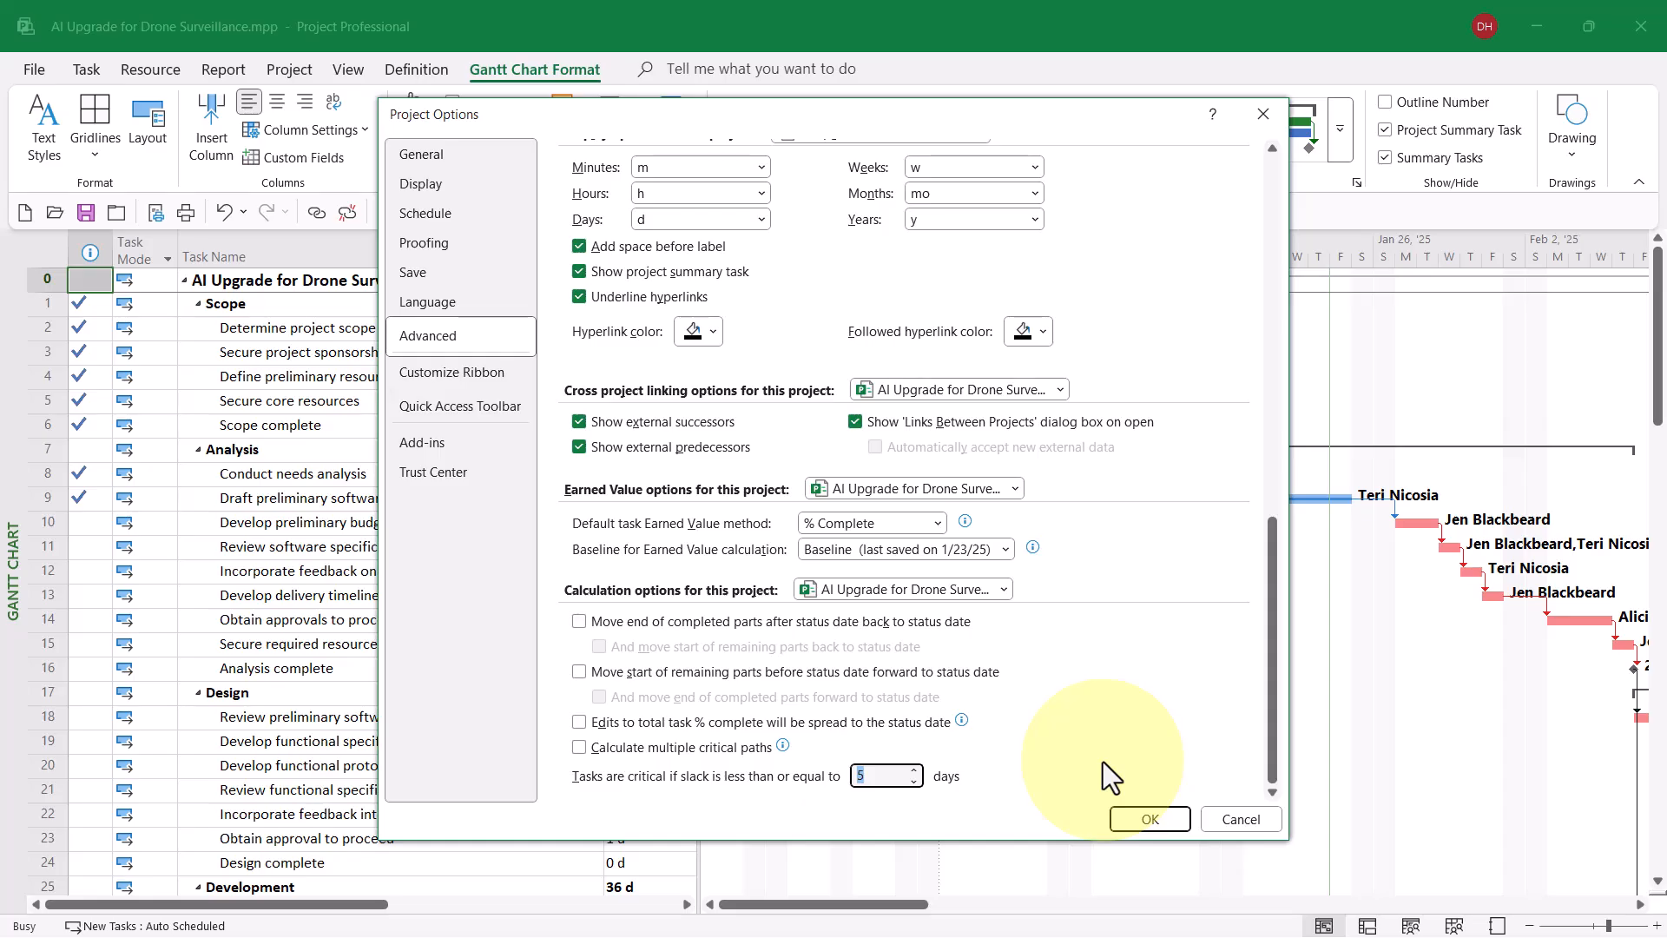
left_click(1177, 822)
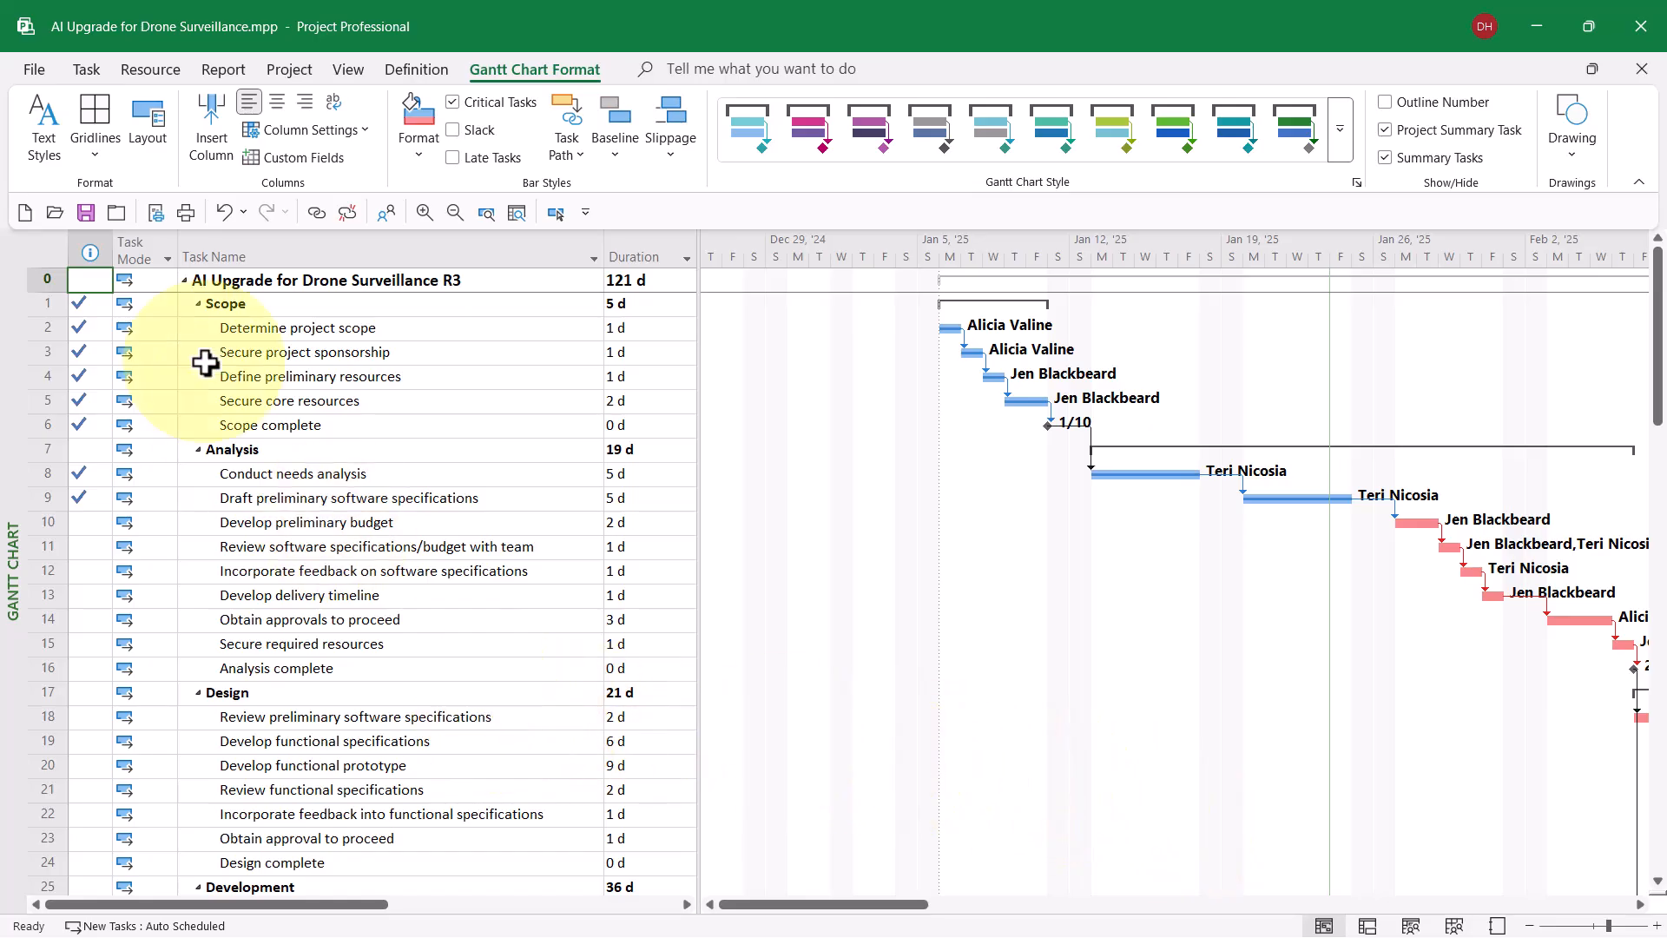
Apply the Schedule table to the task list and widen the table area through the Total Slack column
right_click(40, 250)
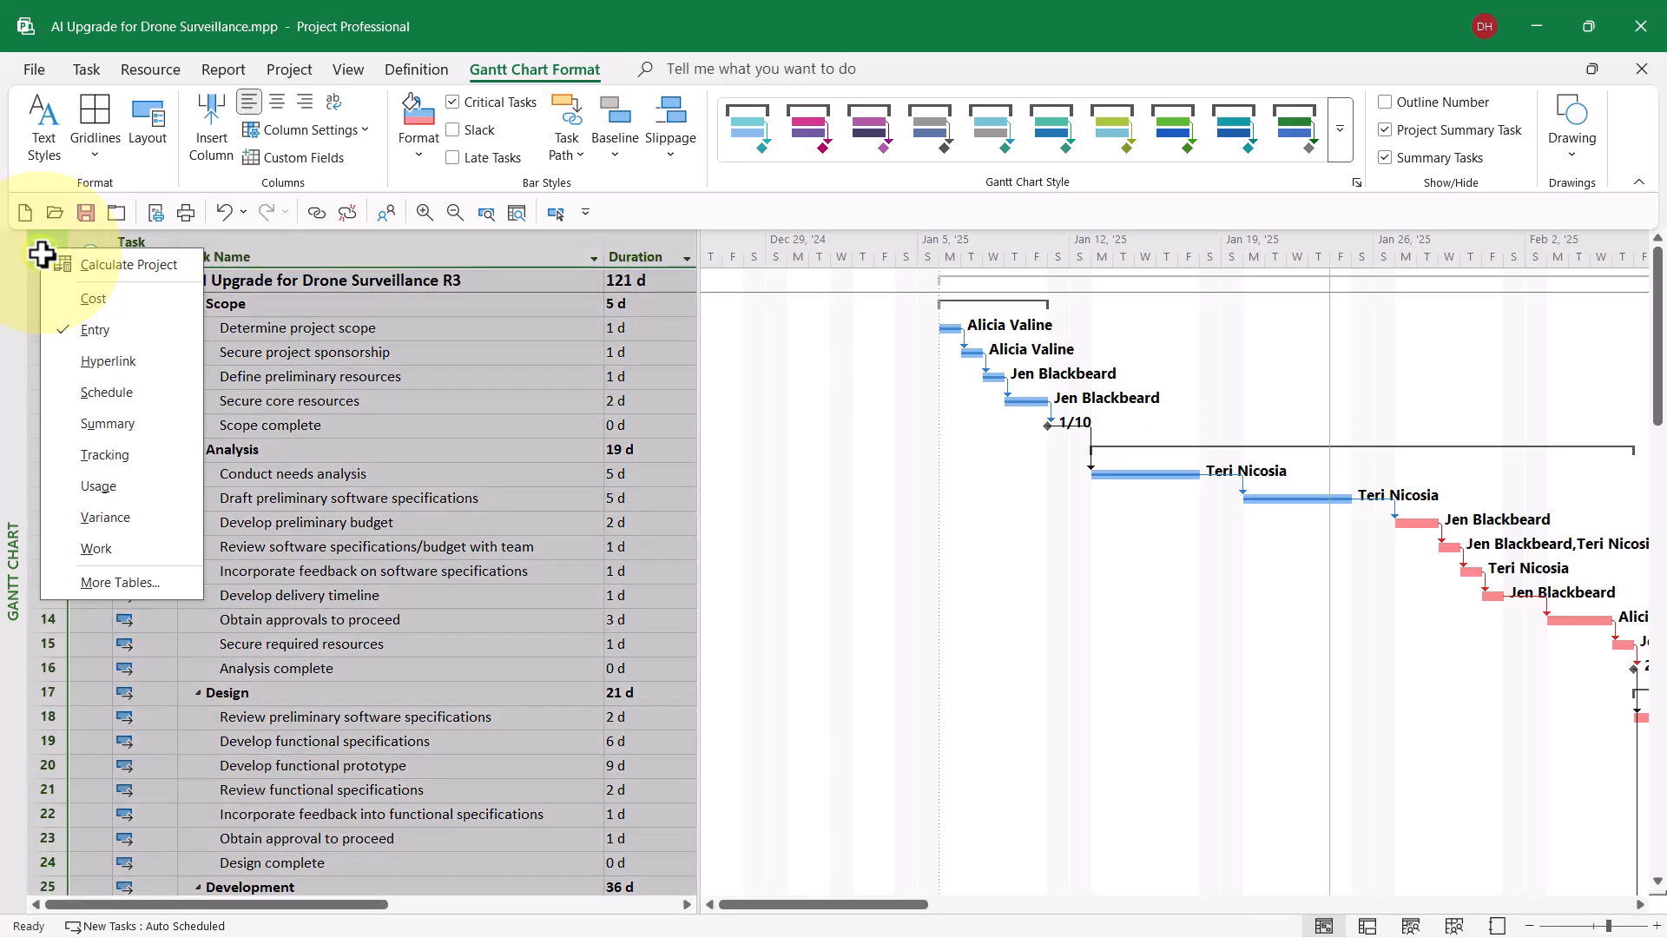
left_click(124, 392)
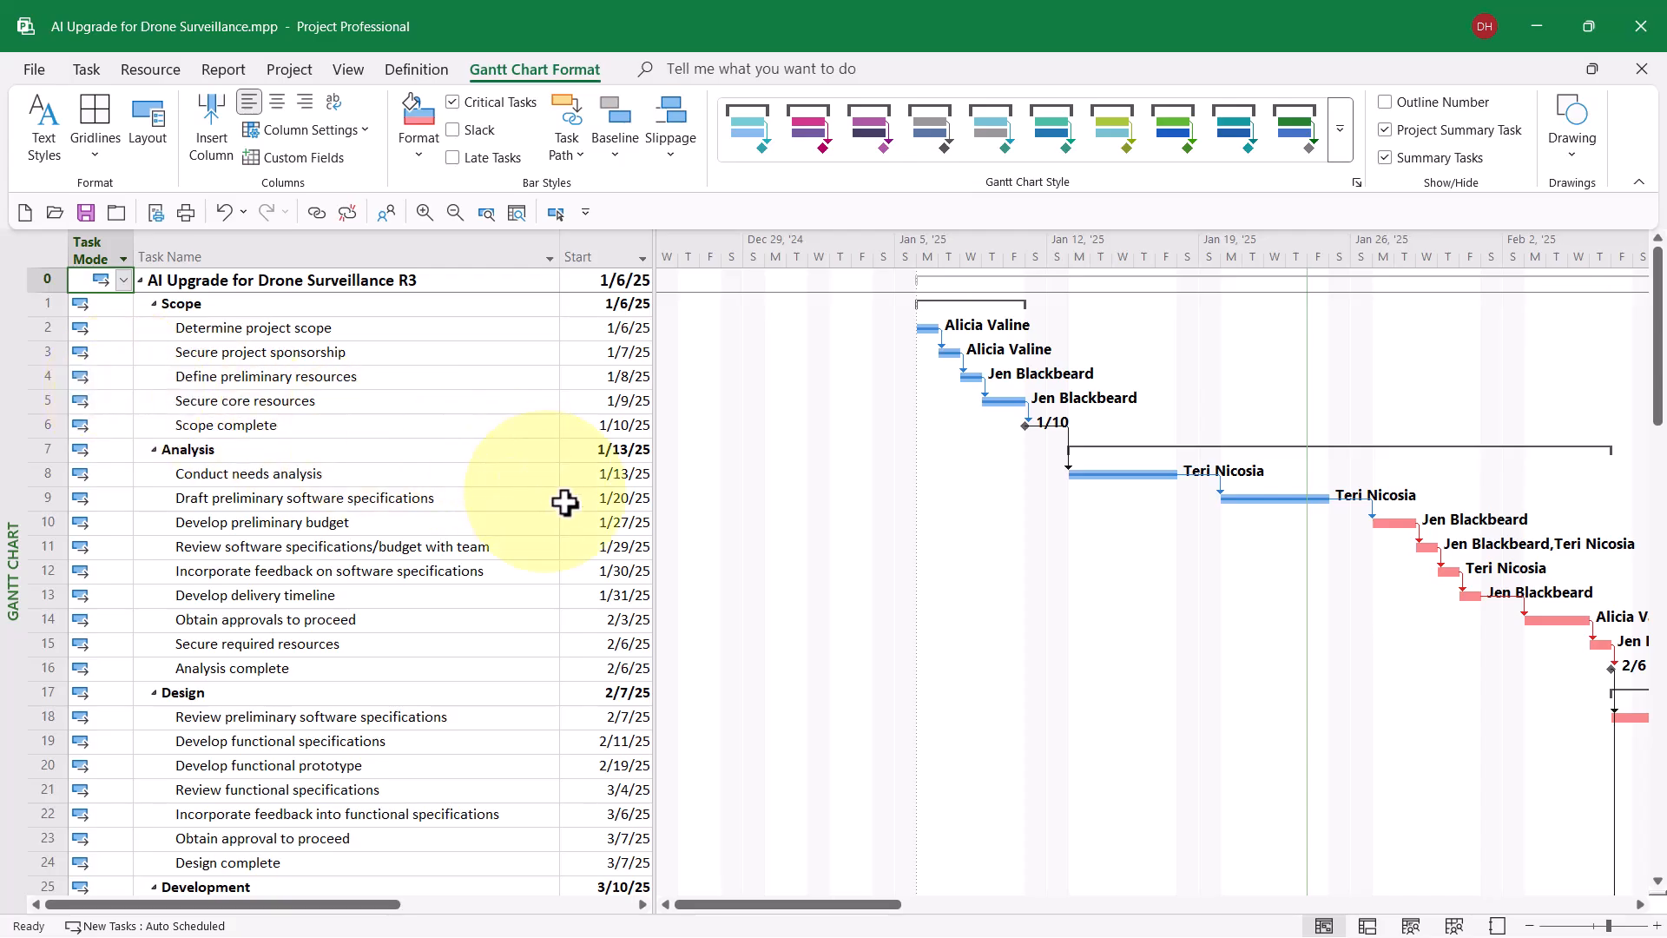
left_click_drag(653, 536, 1101, 569)
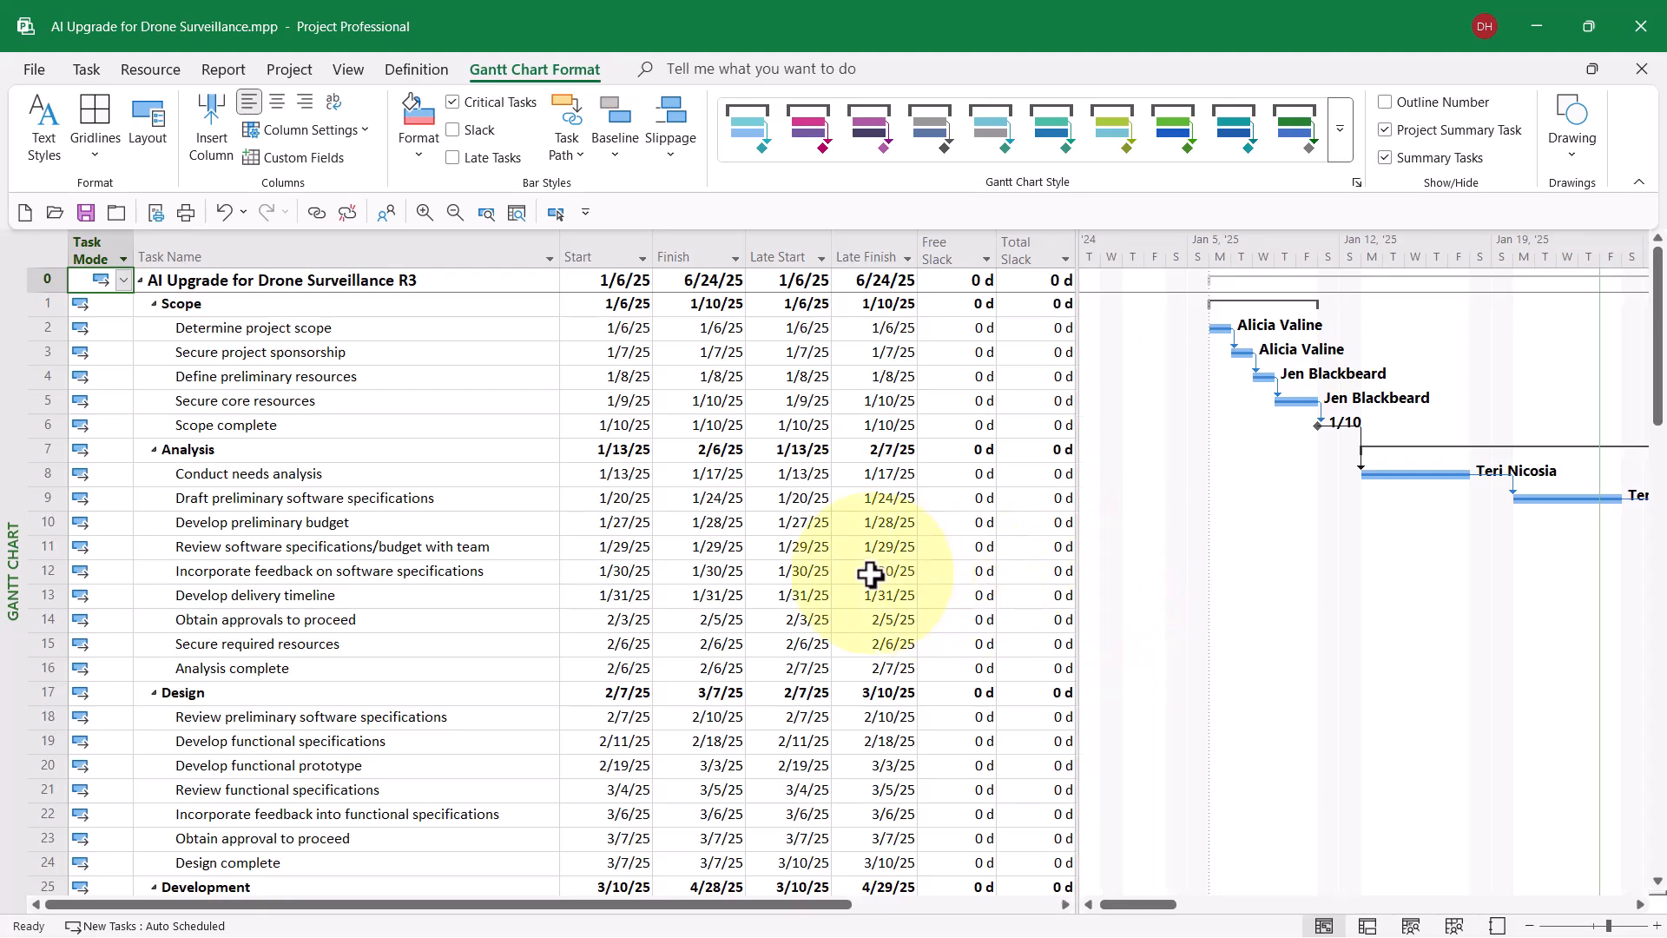
Review the Total Slack values down to the Training phase and show the Gantt bar of Develop training materials
scroll(871, 573, "down", 6)
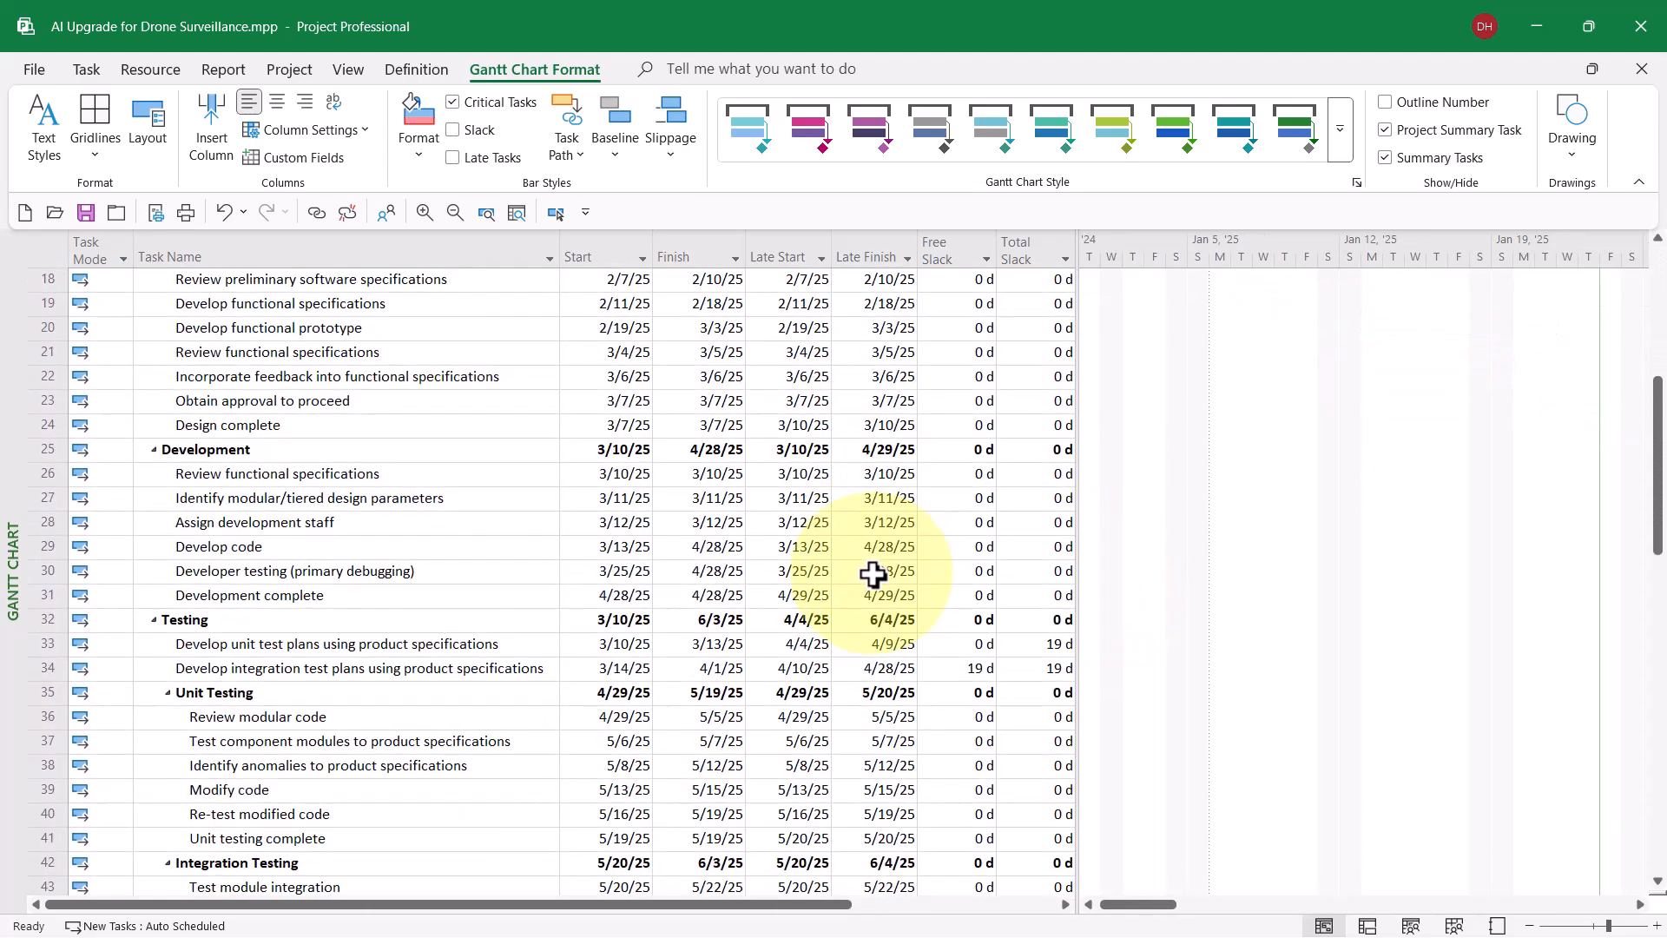
scroll(872, 573, "down", 7)
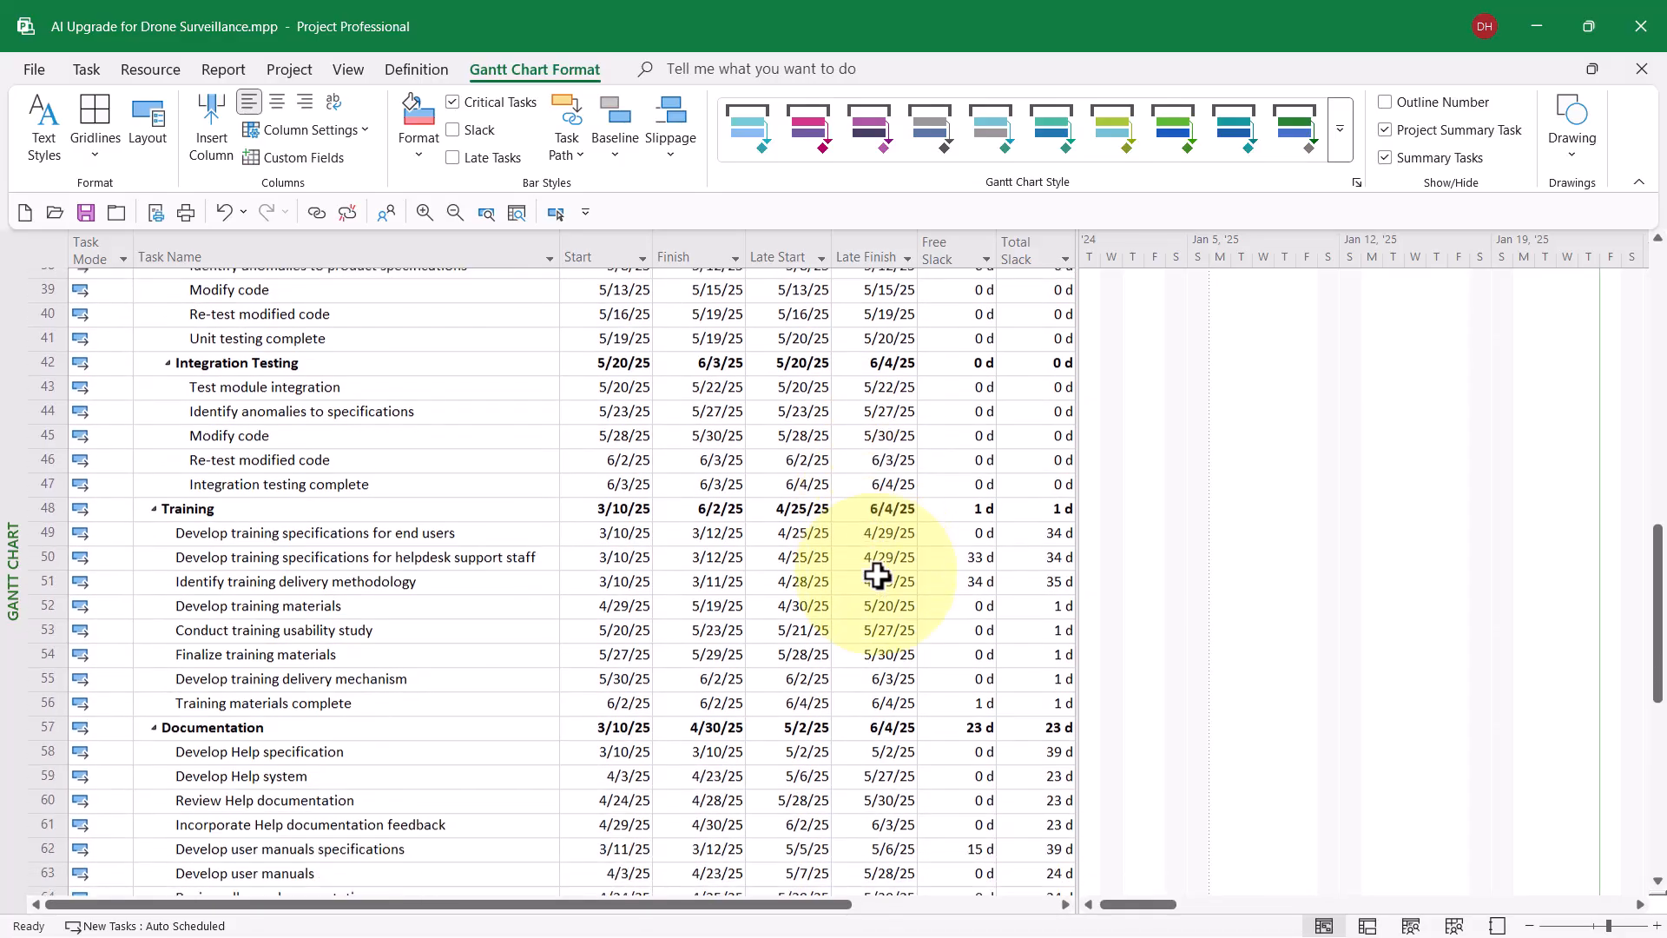
left_click(1047, 597)
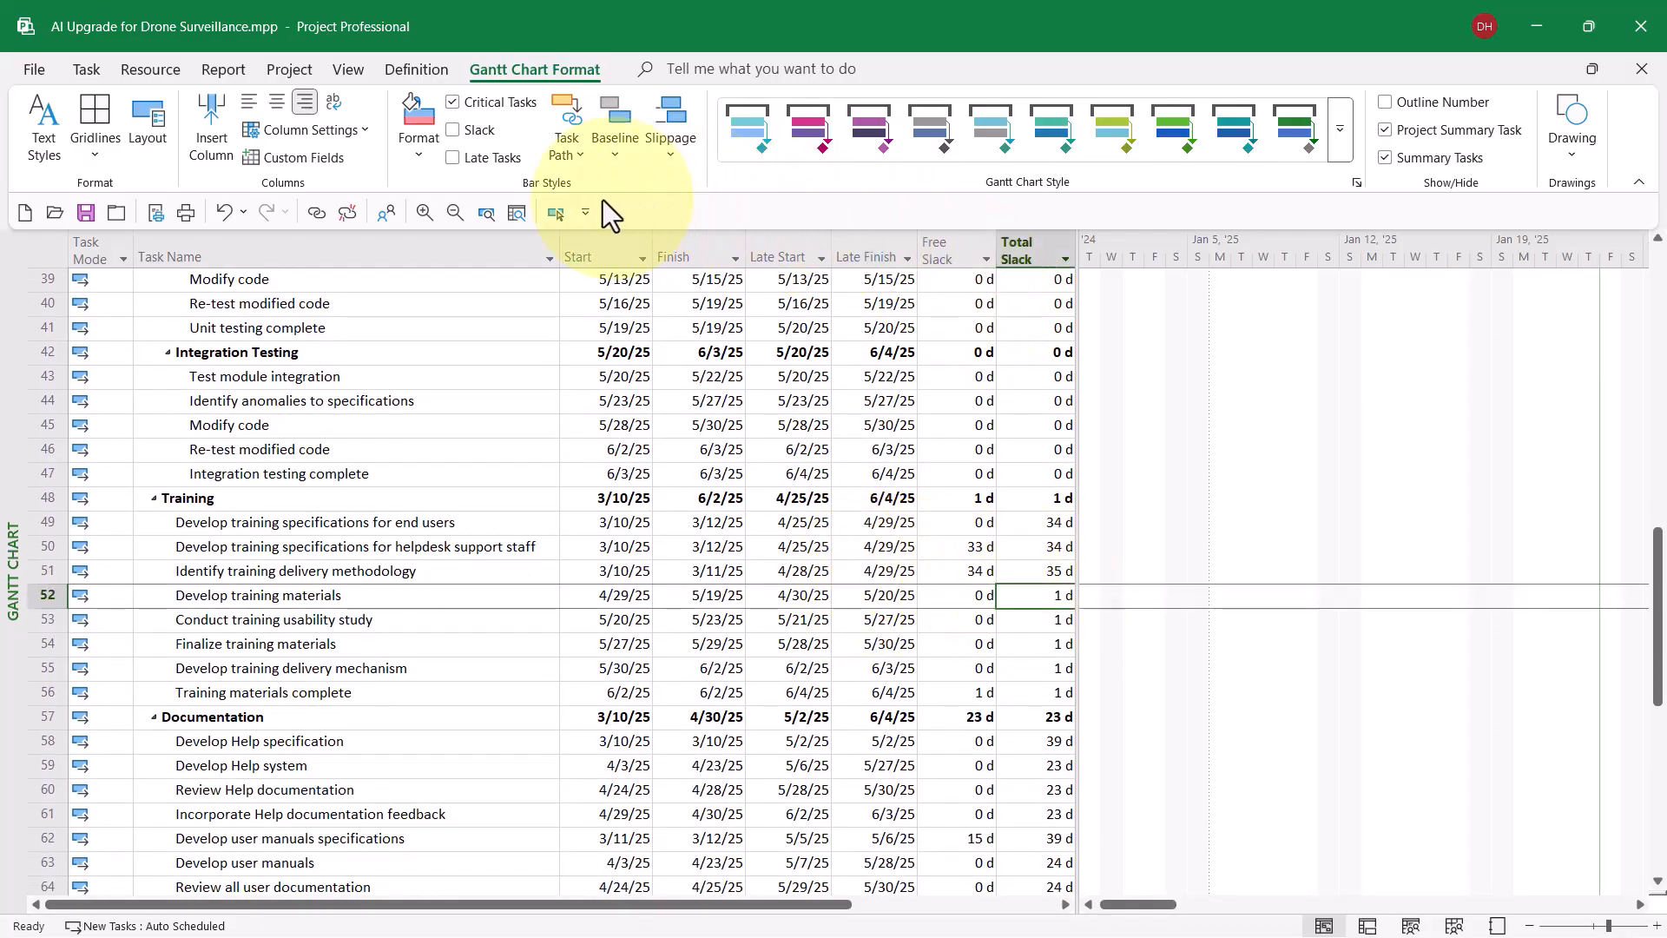
left_click(556, 216)
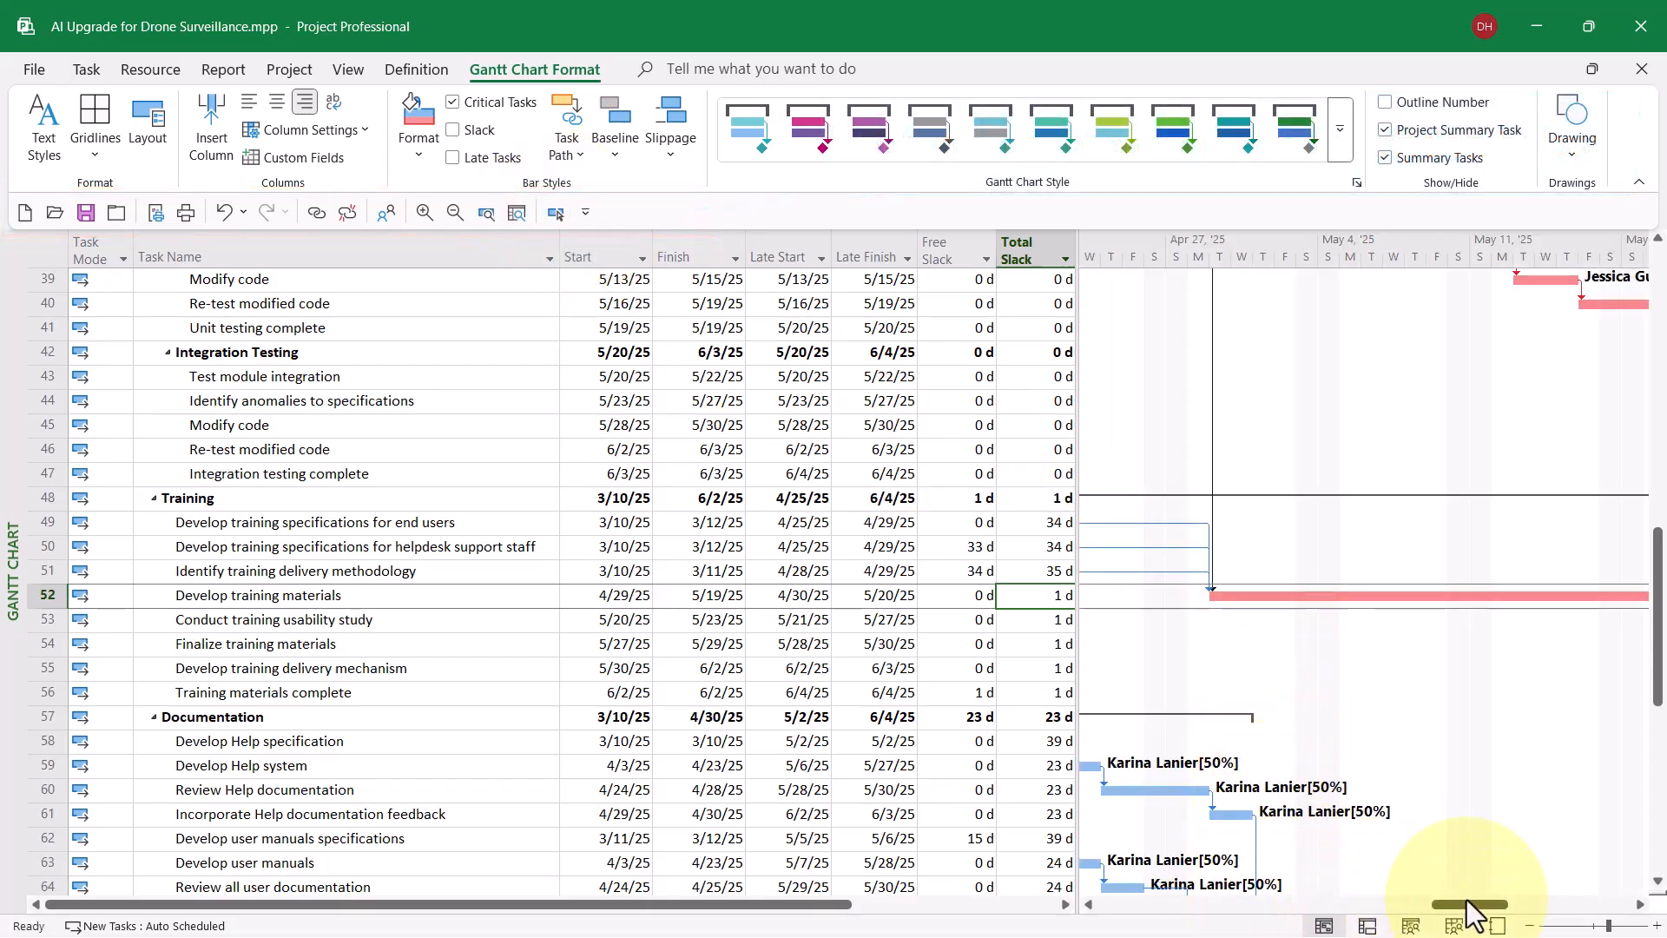
Show the Gantt bar of the Training task Develop training specifications for end users to check whether it is critical
left_click_drag(1467, 901, 1389, 906)
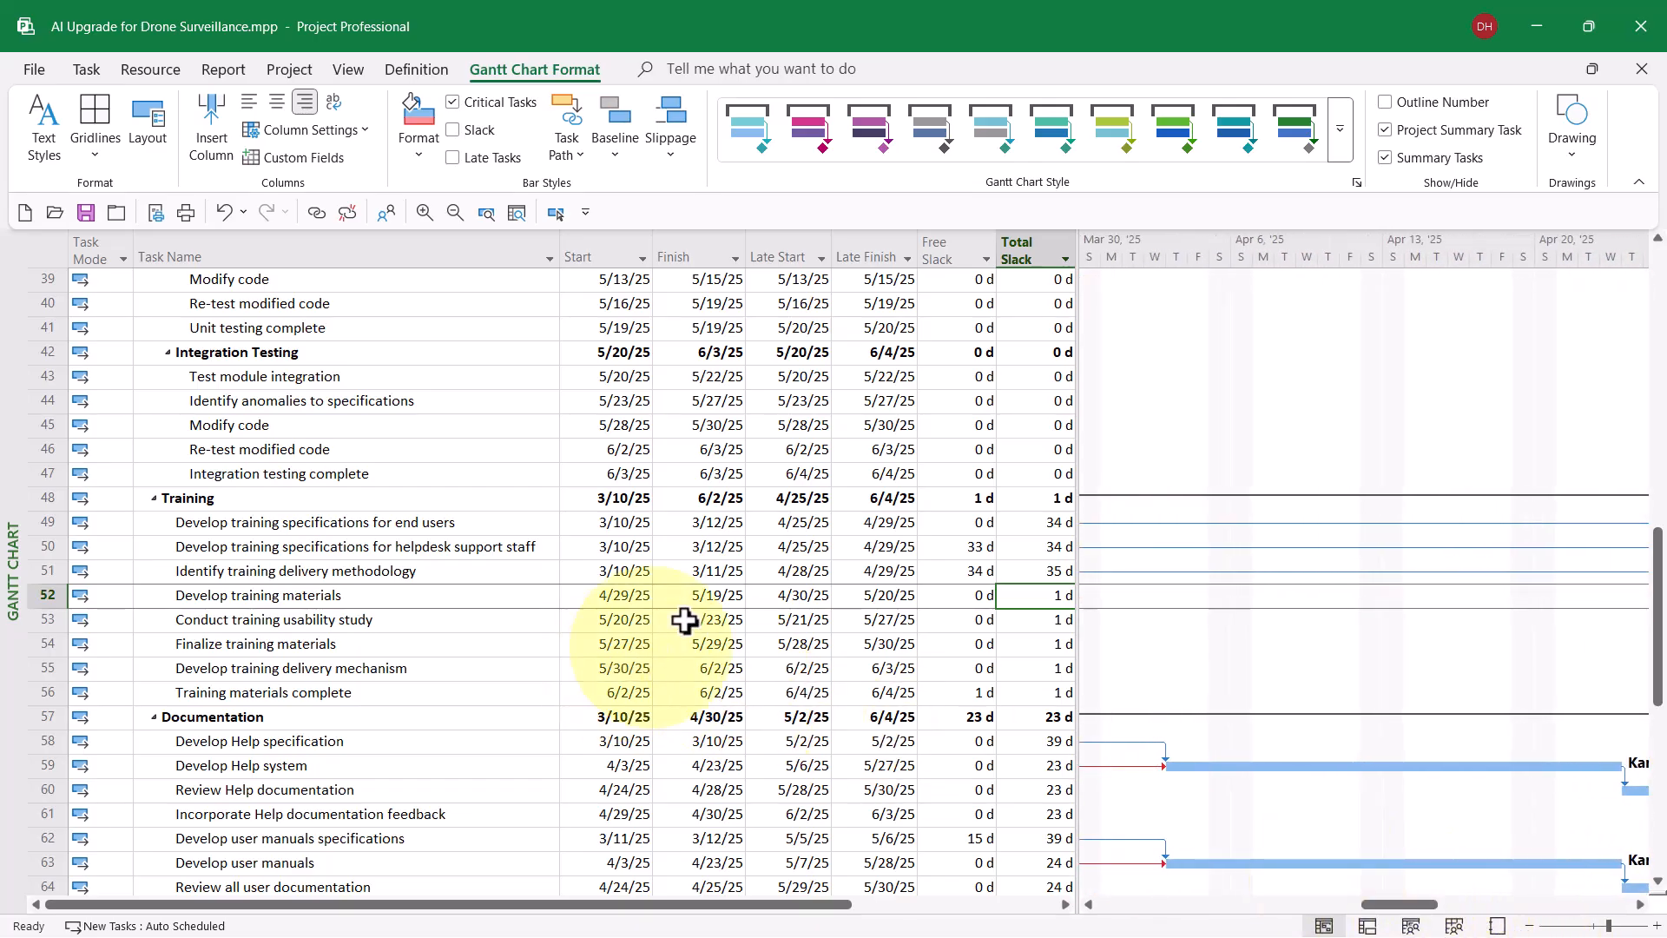
left_click(1043, 521)
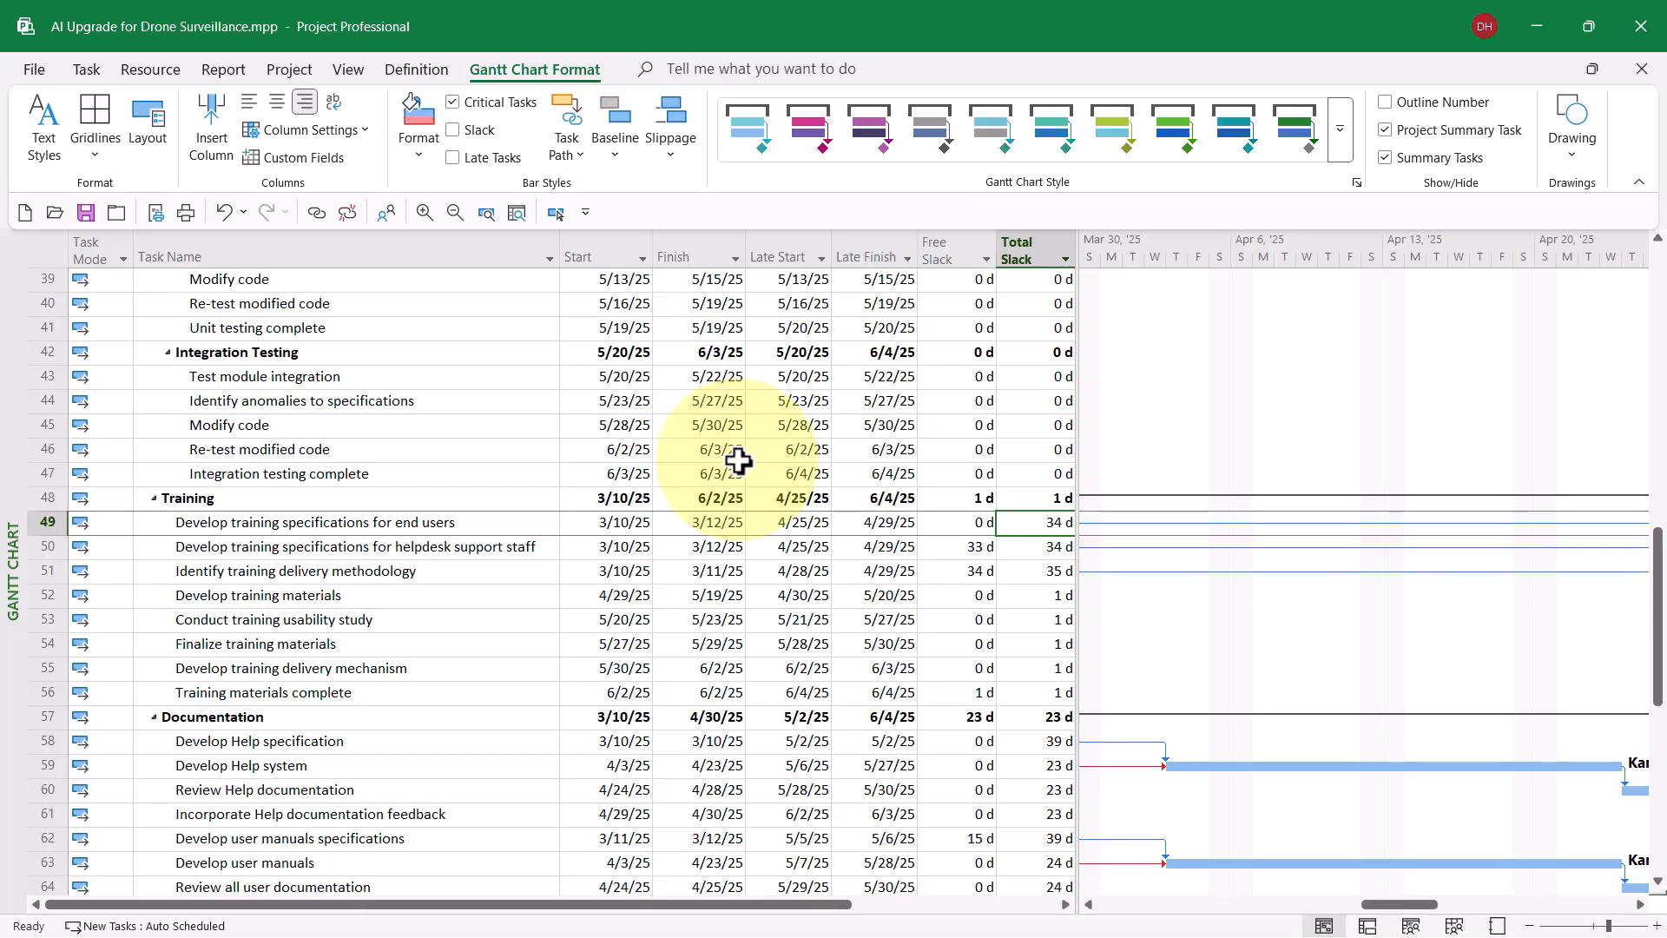
left_click(555, 212)
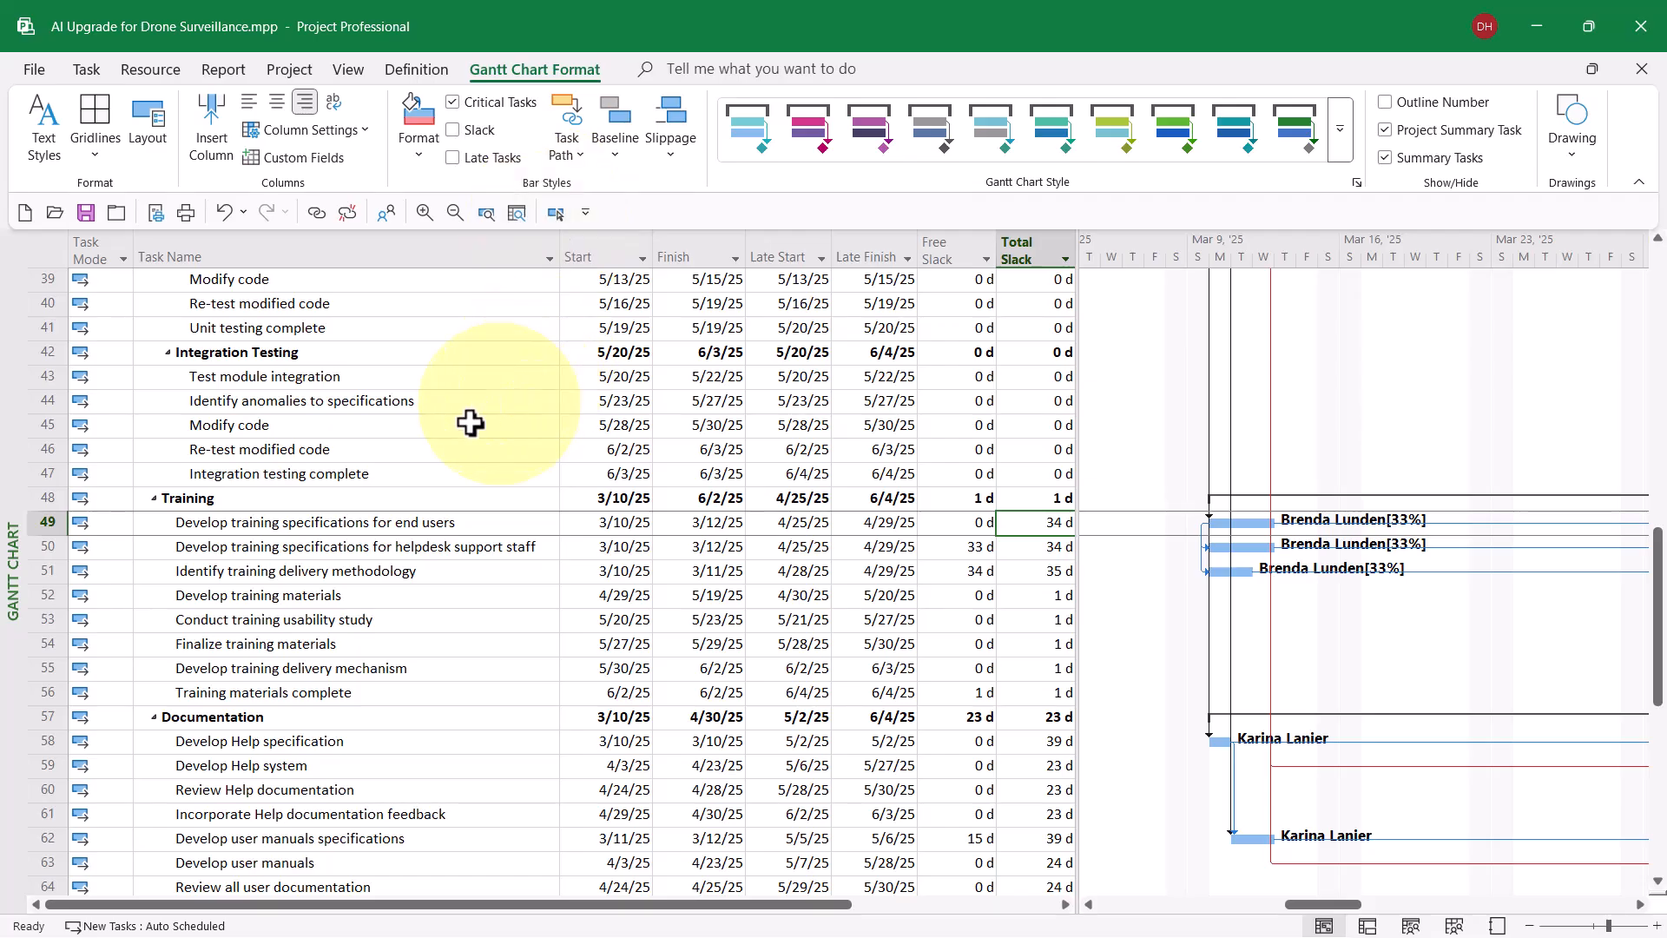
Reapply the Entry table with the table area ending after Duration, and bring the project summary task's start into view in the Gantt chart
scroll(439, 443, "up", 6)
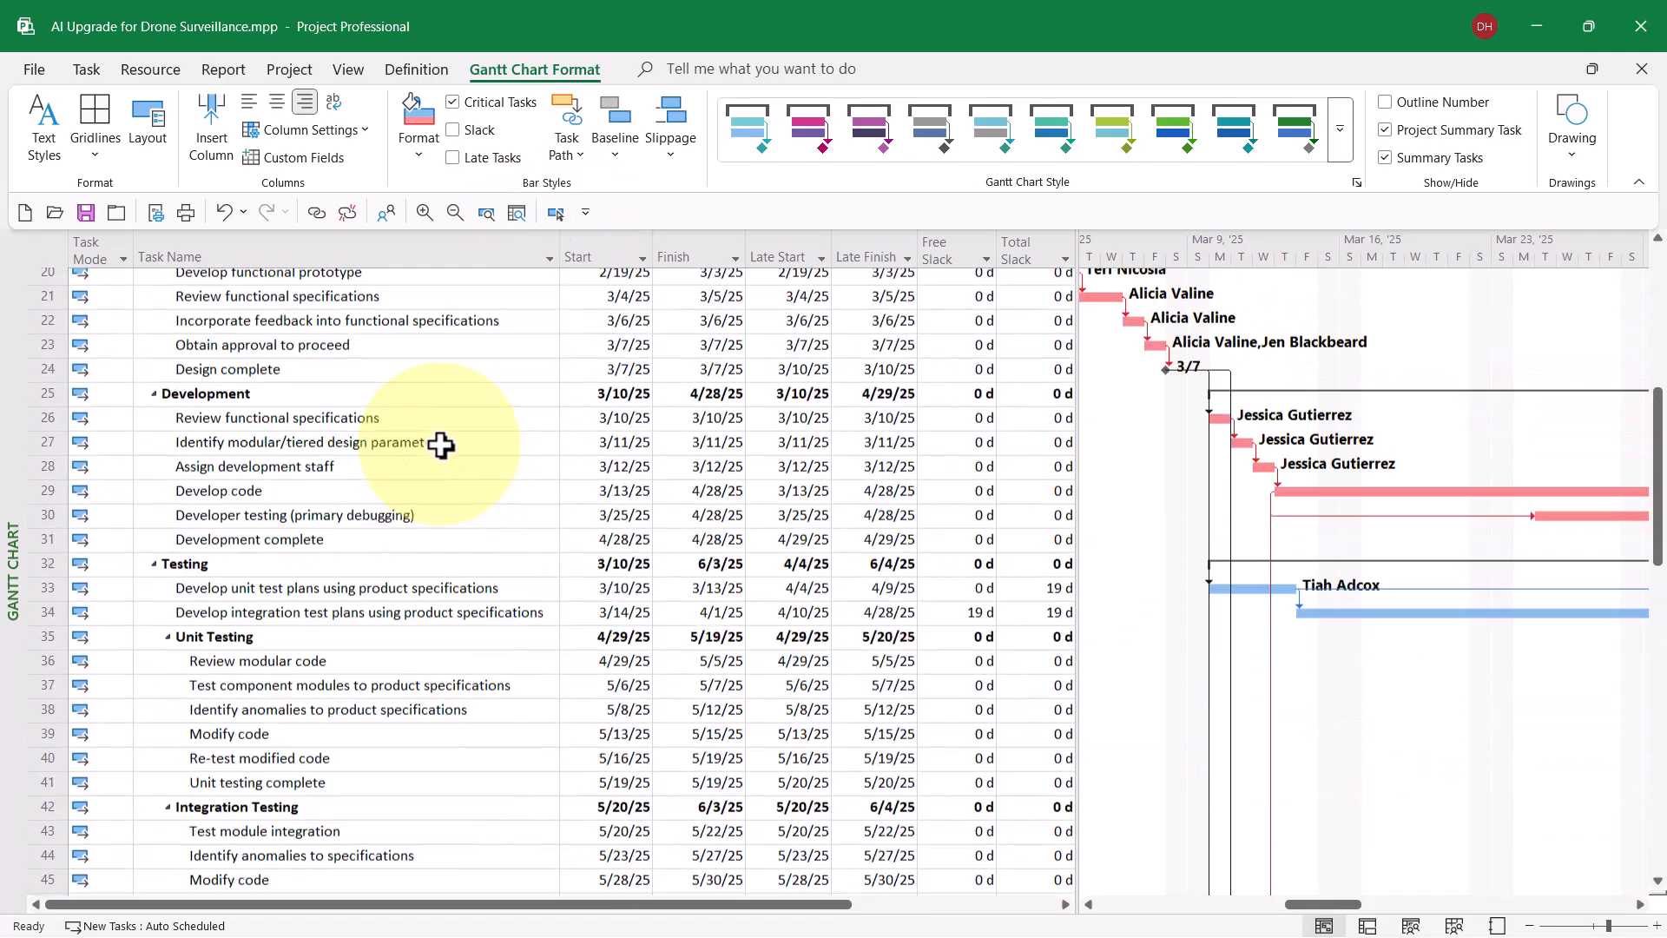
scroll(439, 444, "up", 7)
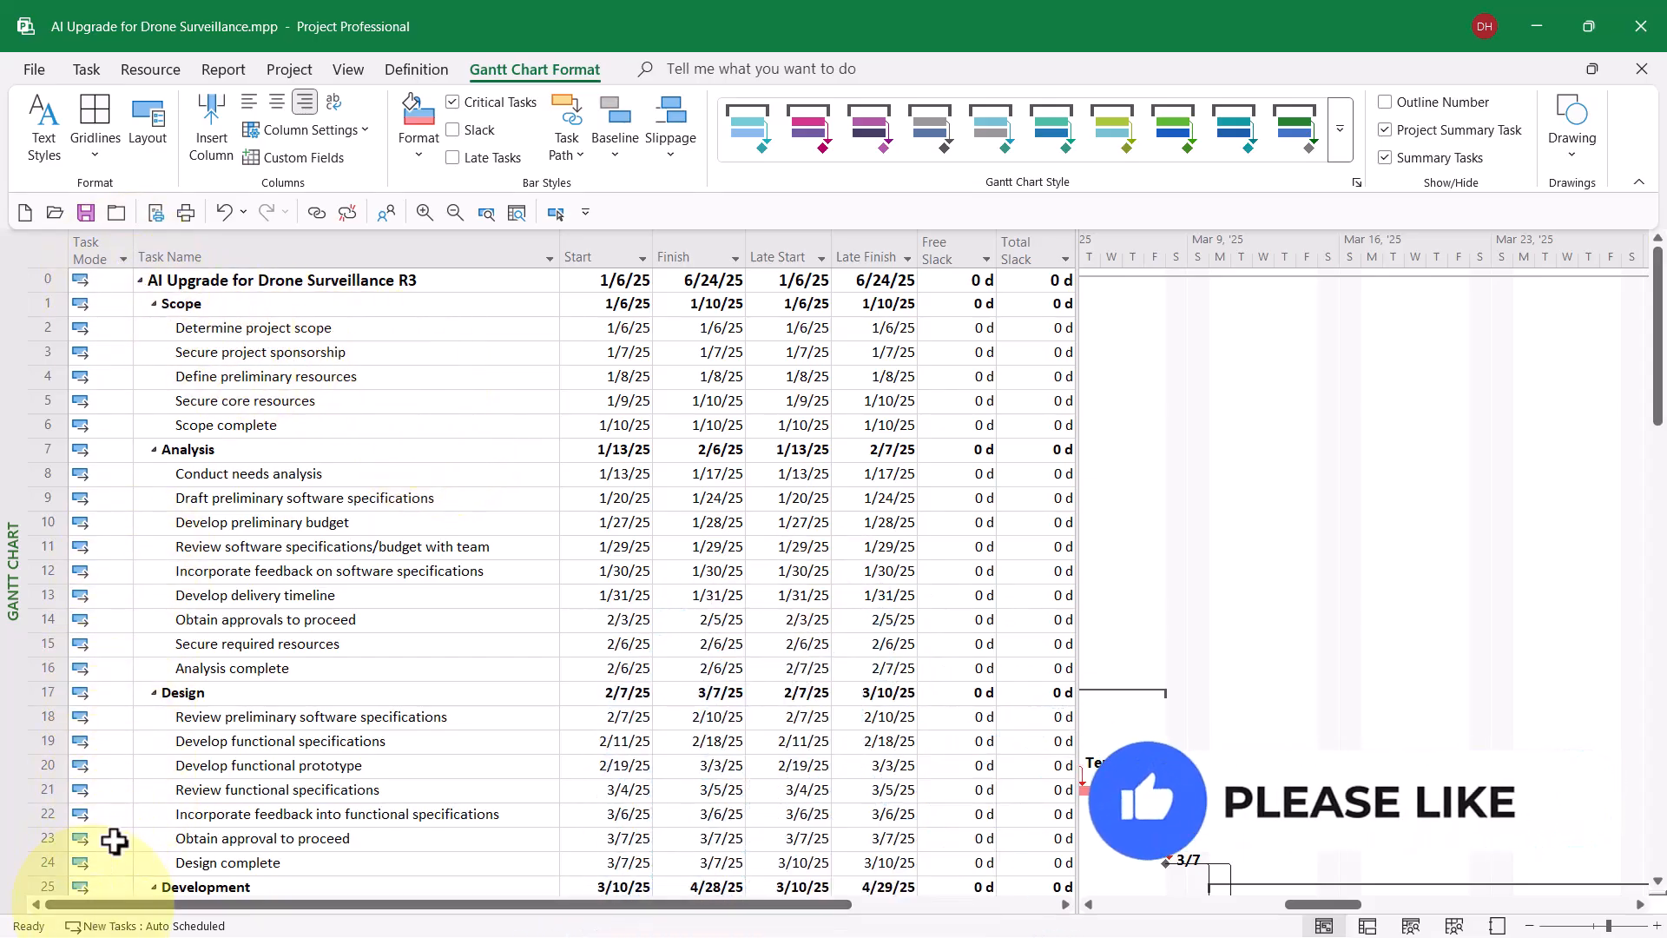
right_click(50, 234)
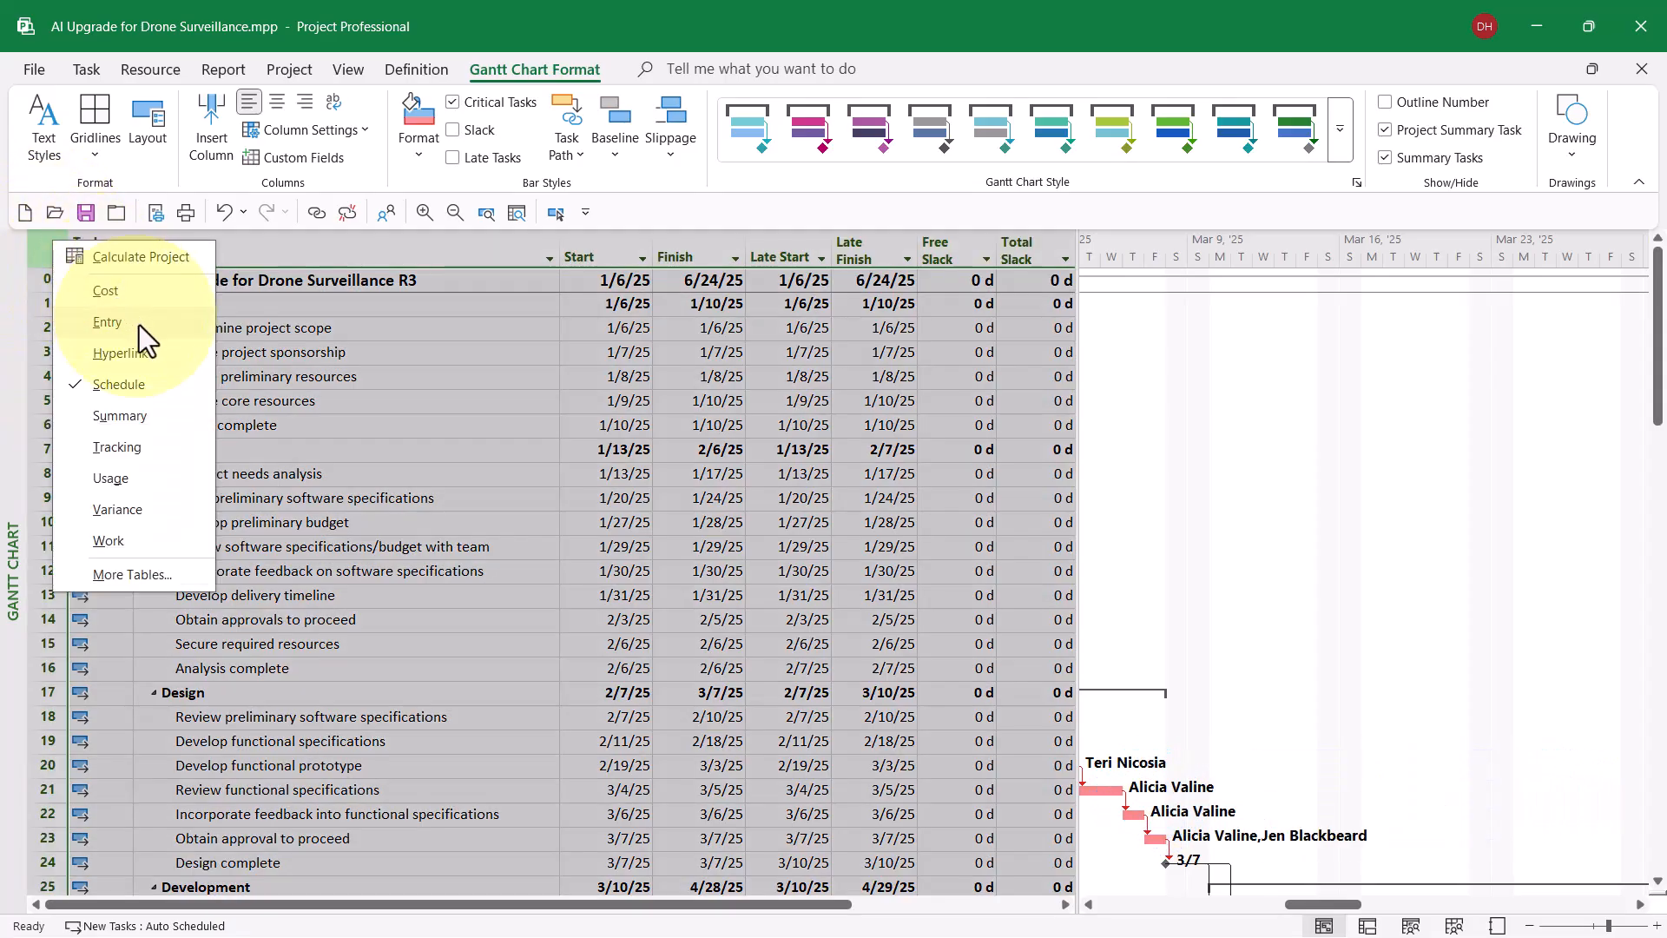
left_click(138, 323)
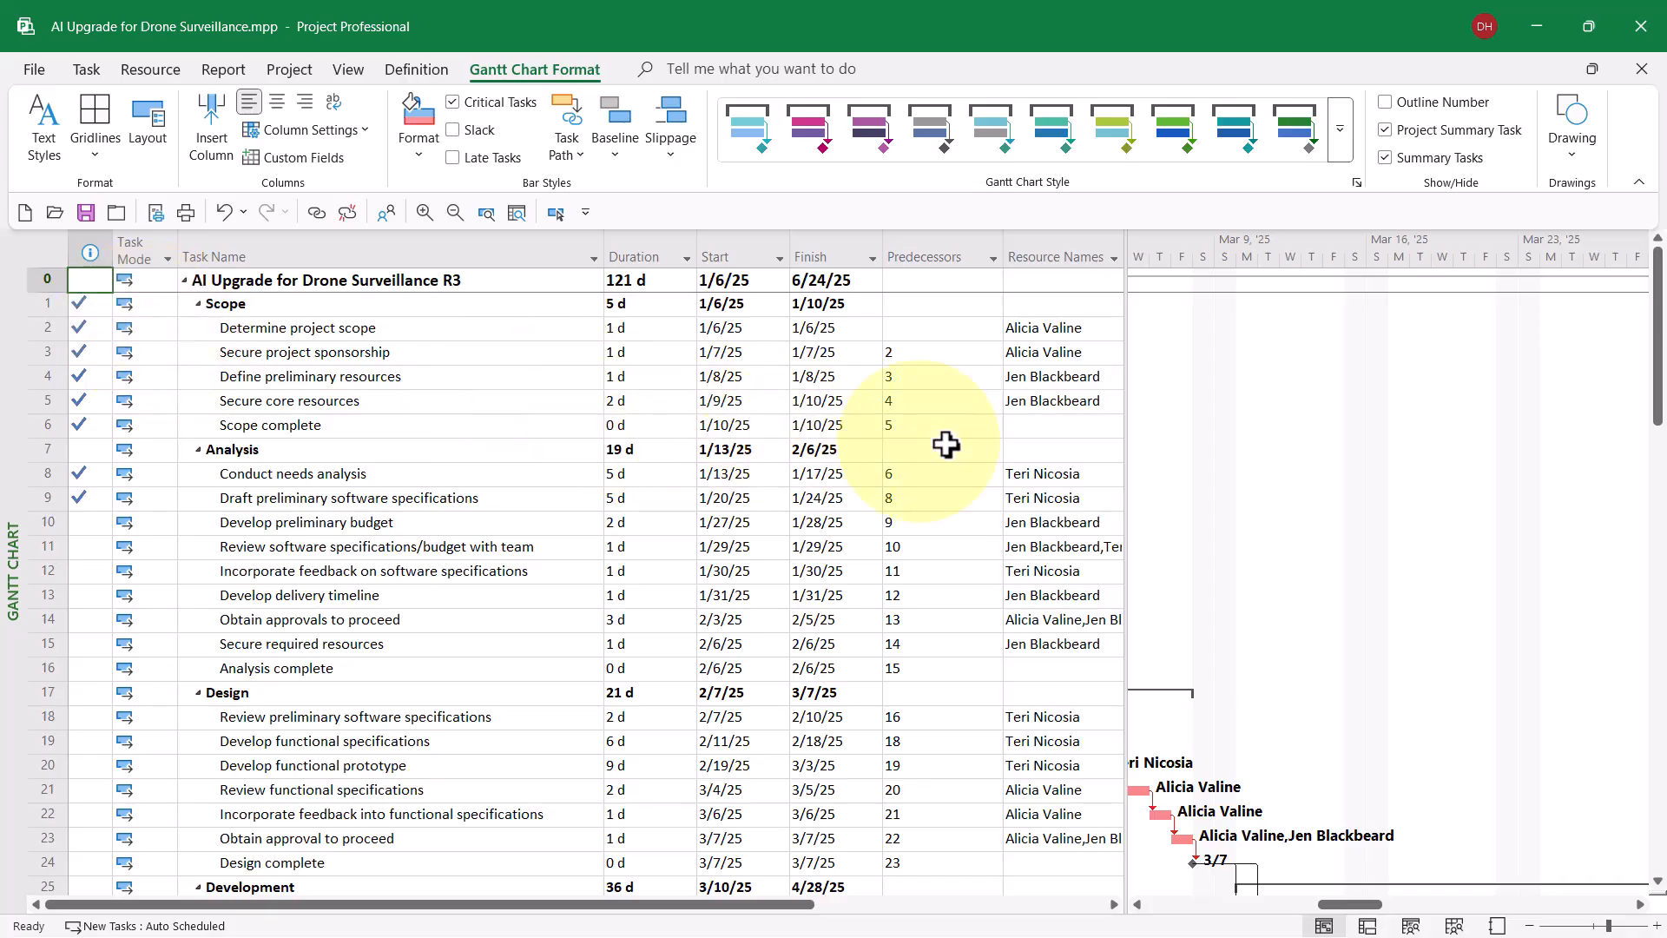
left_click_drag(1127, 442, 700, 462)
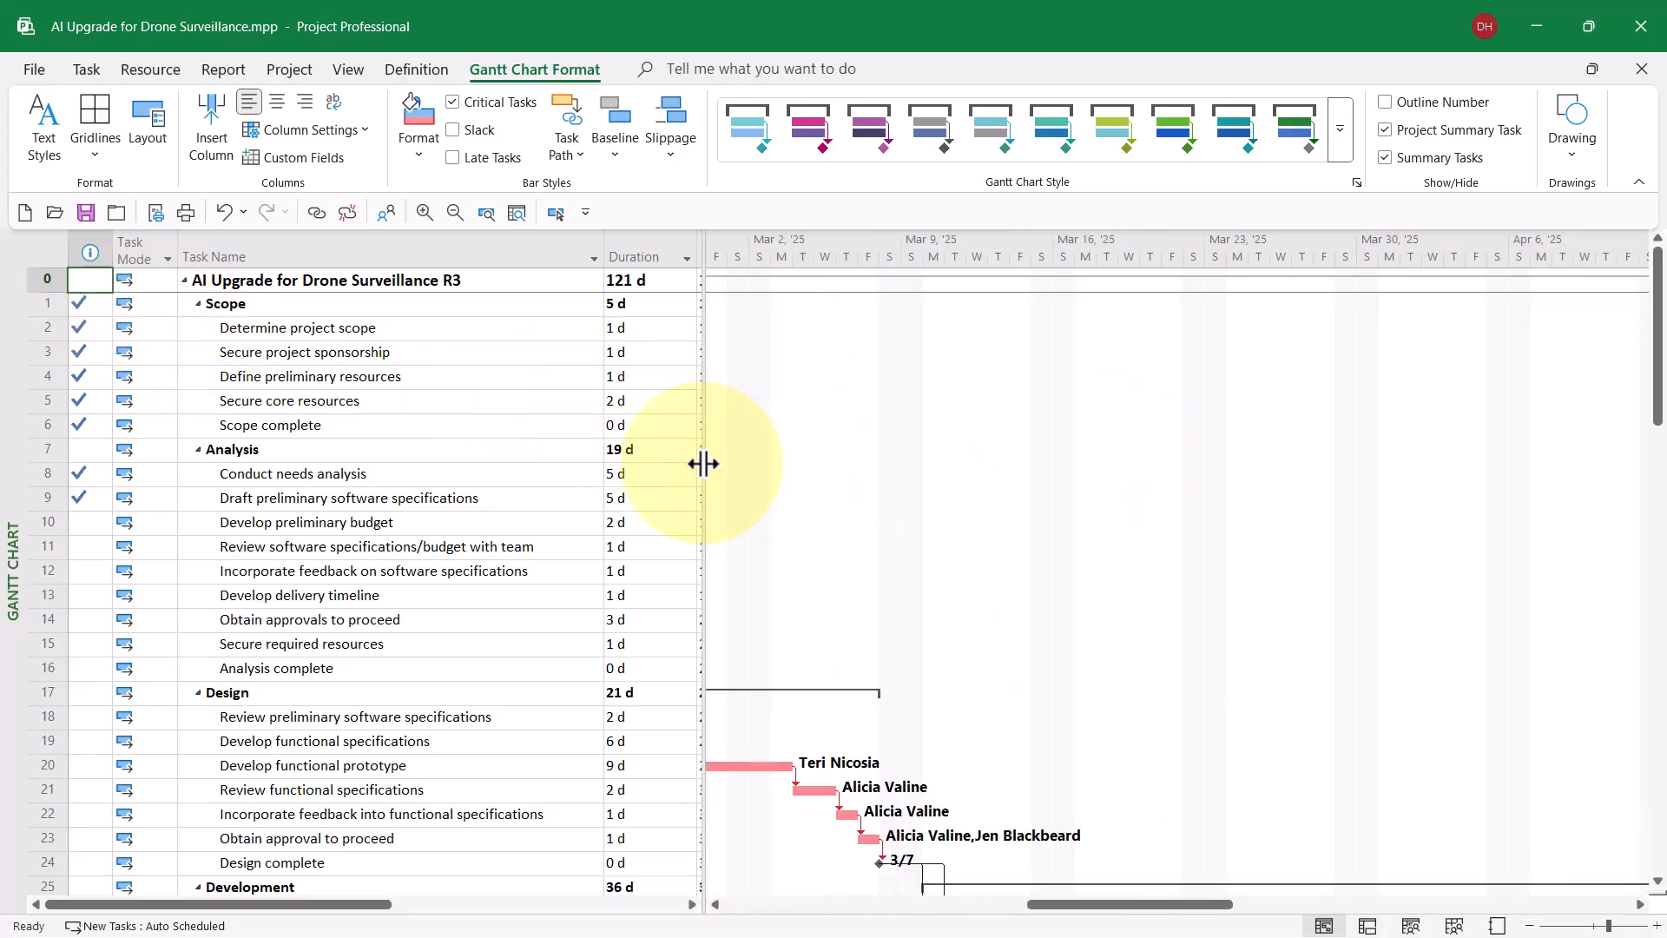
left_click(413, 286)
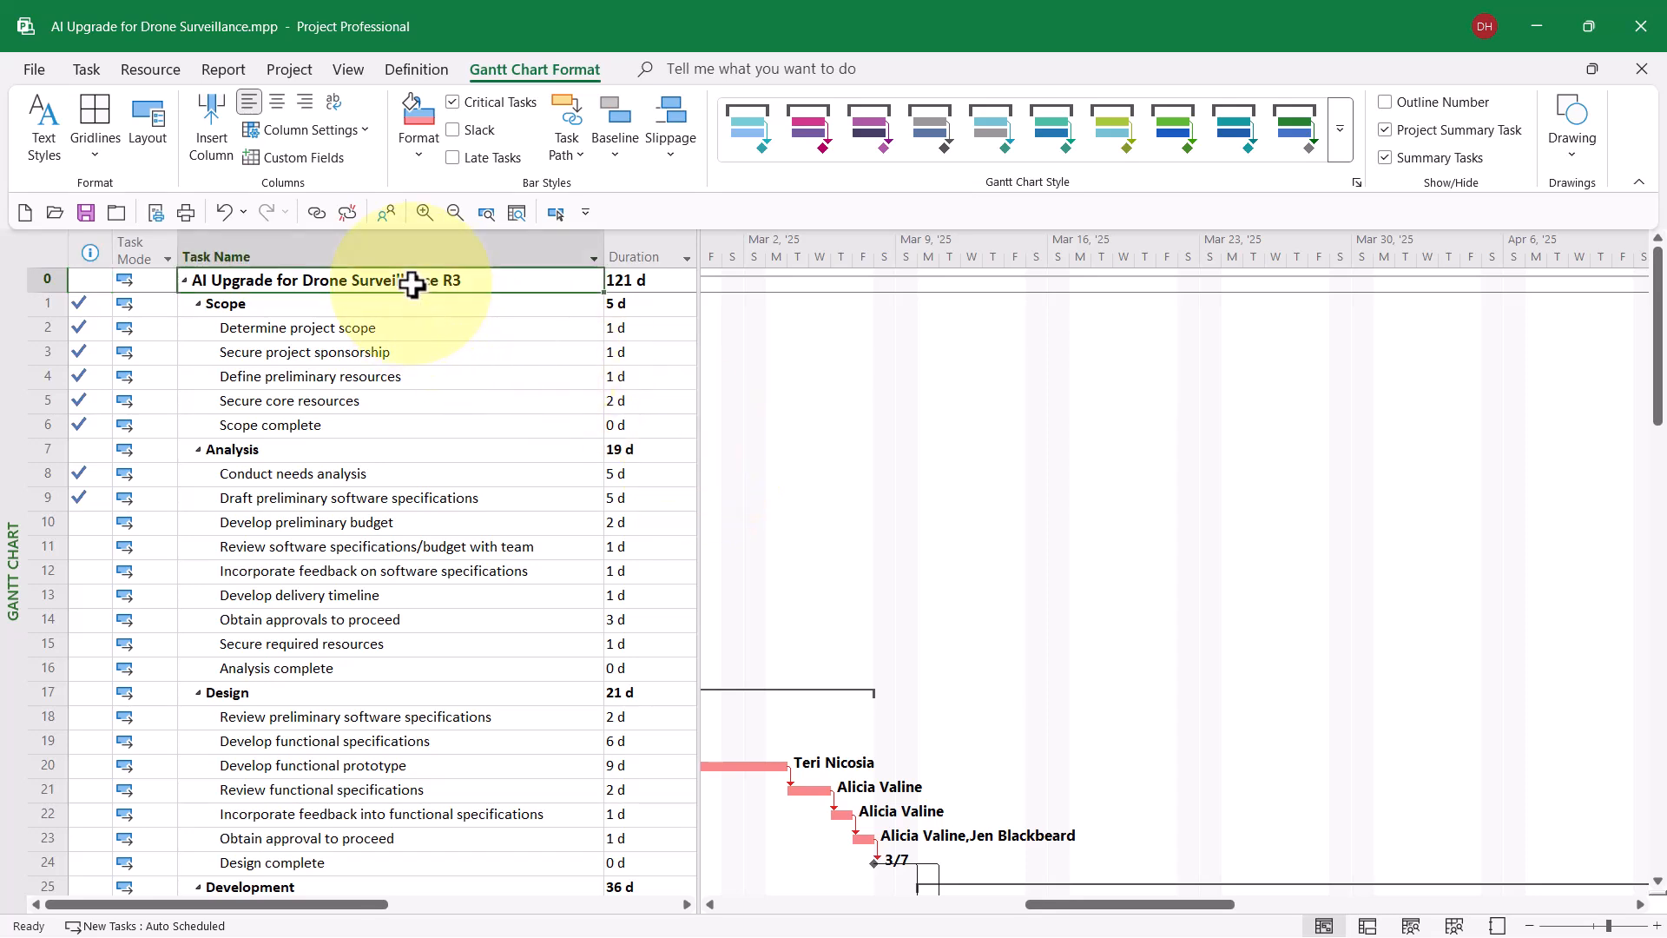
left_click(556, 212)
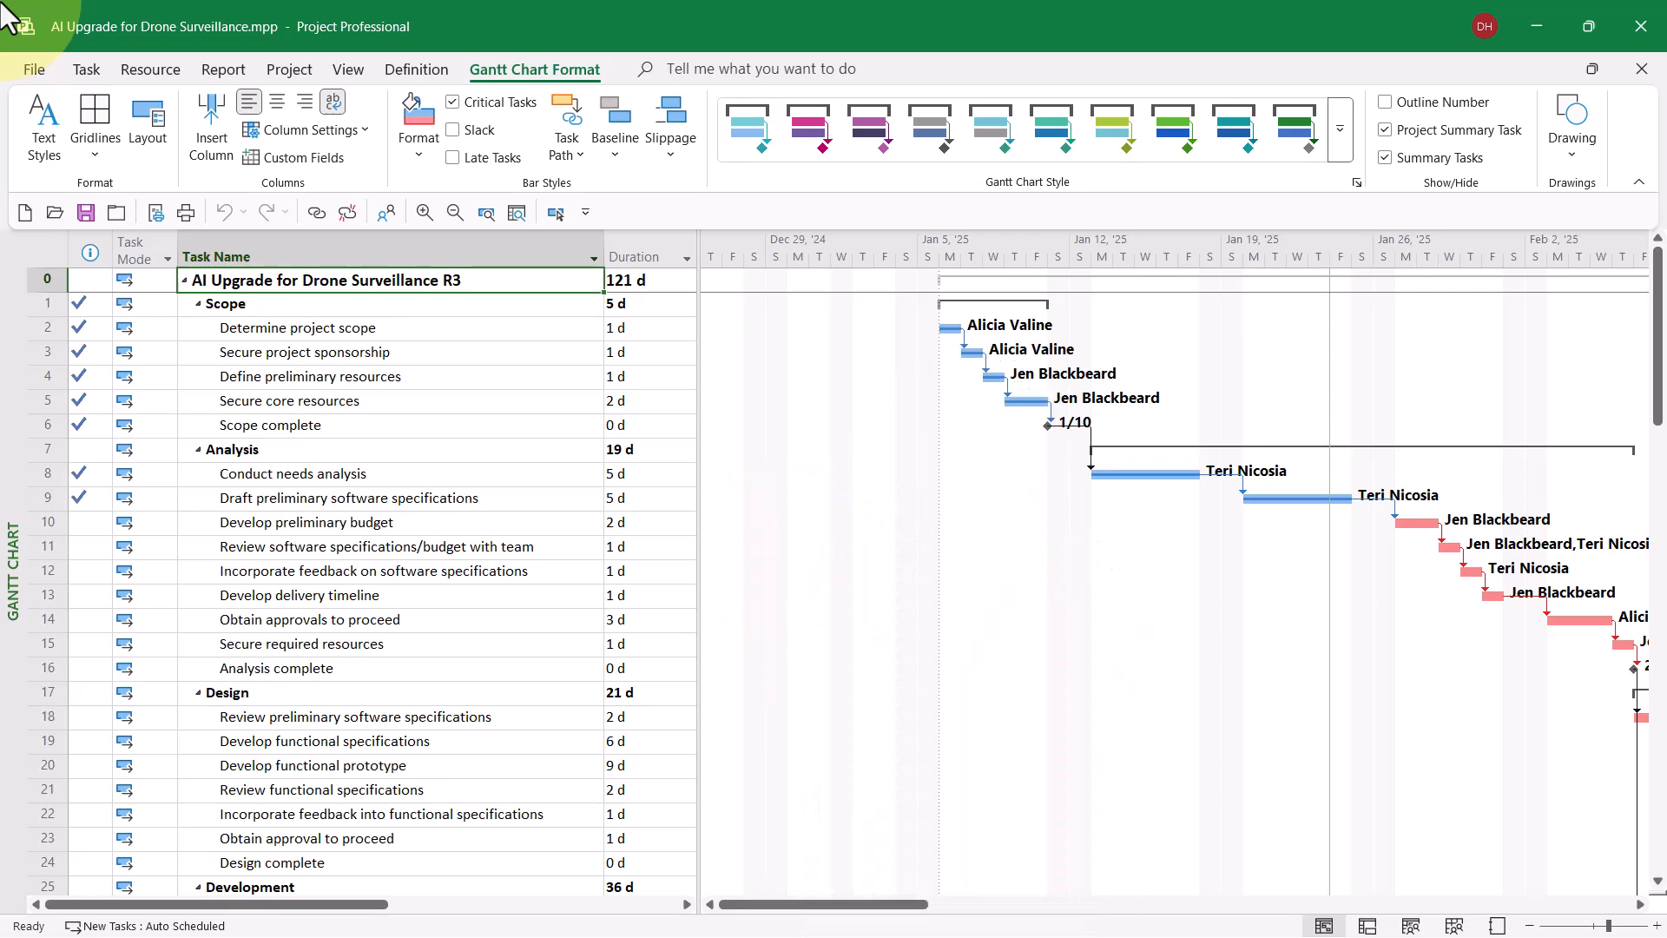
Start a new task filter and name it _Nearly Critical Tasks
left_click(361, 76)
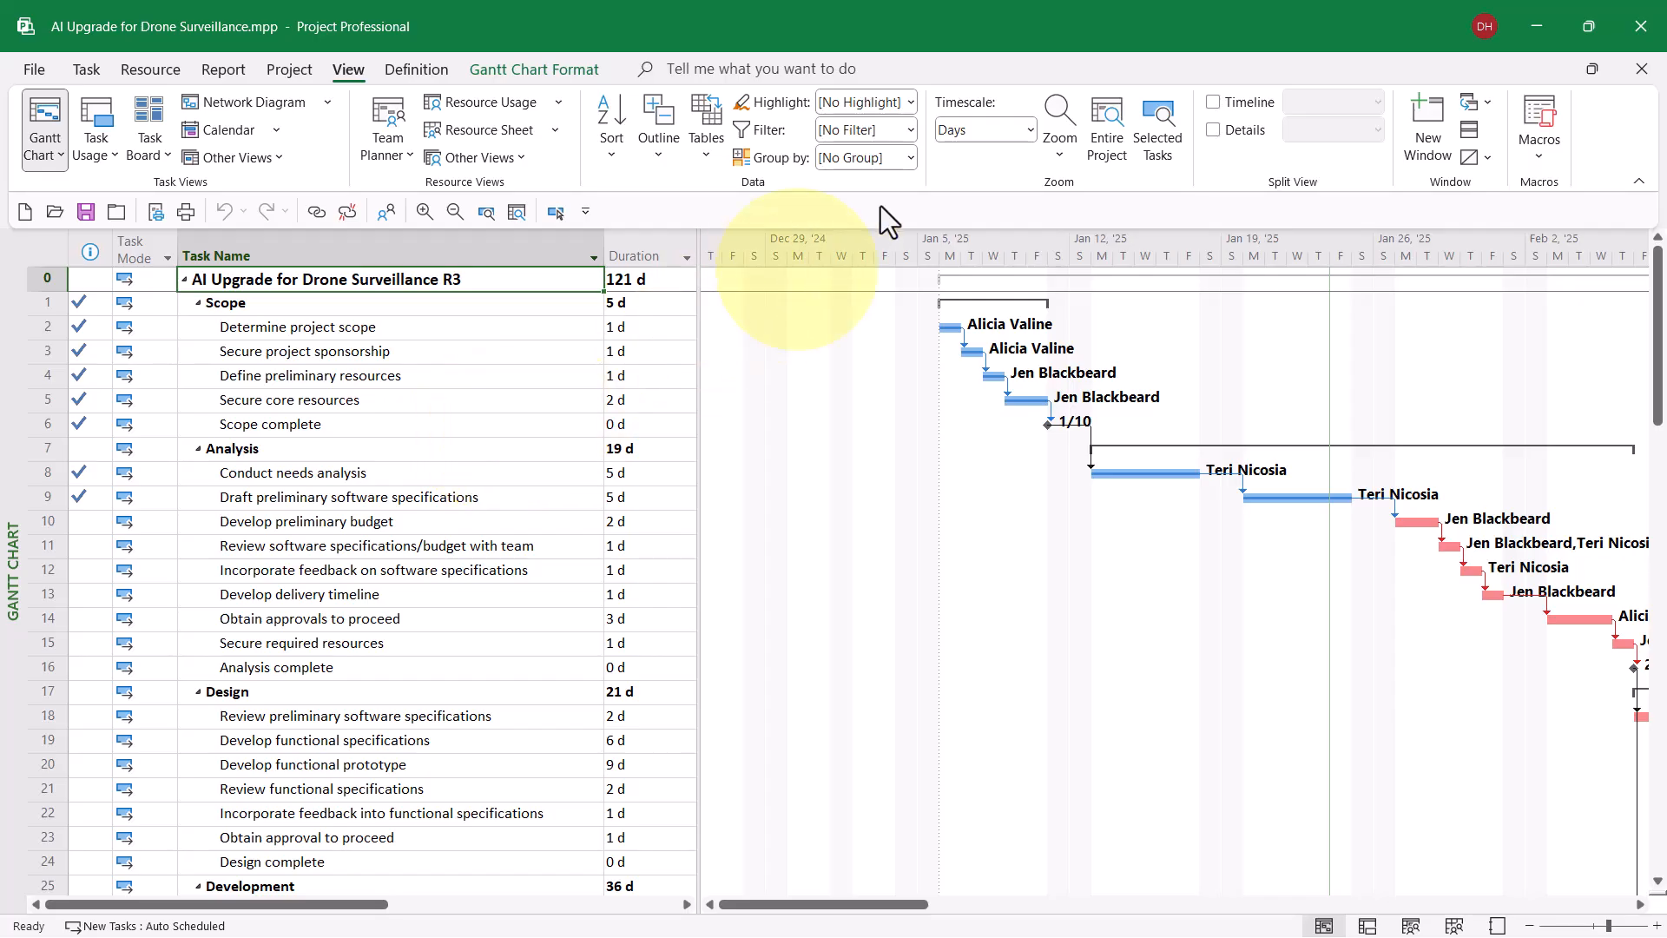
left_click(910, 129)
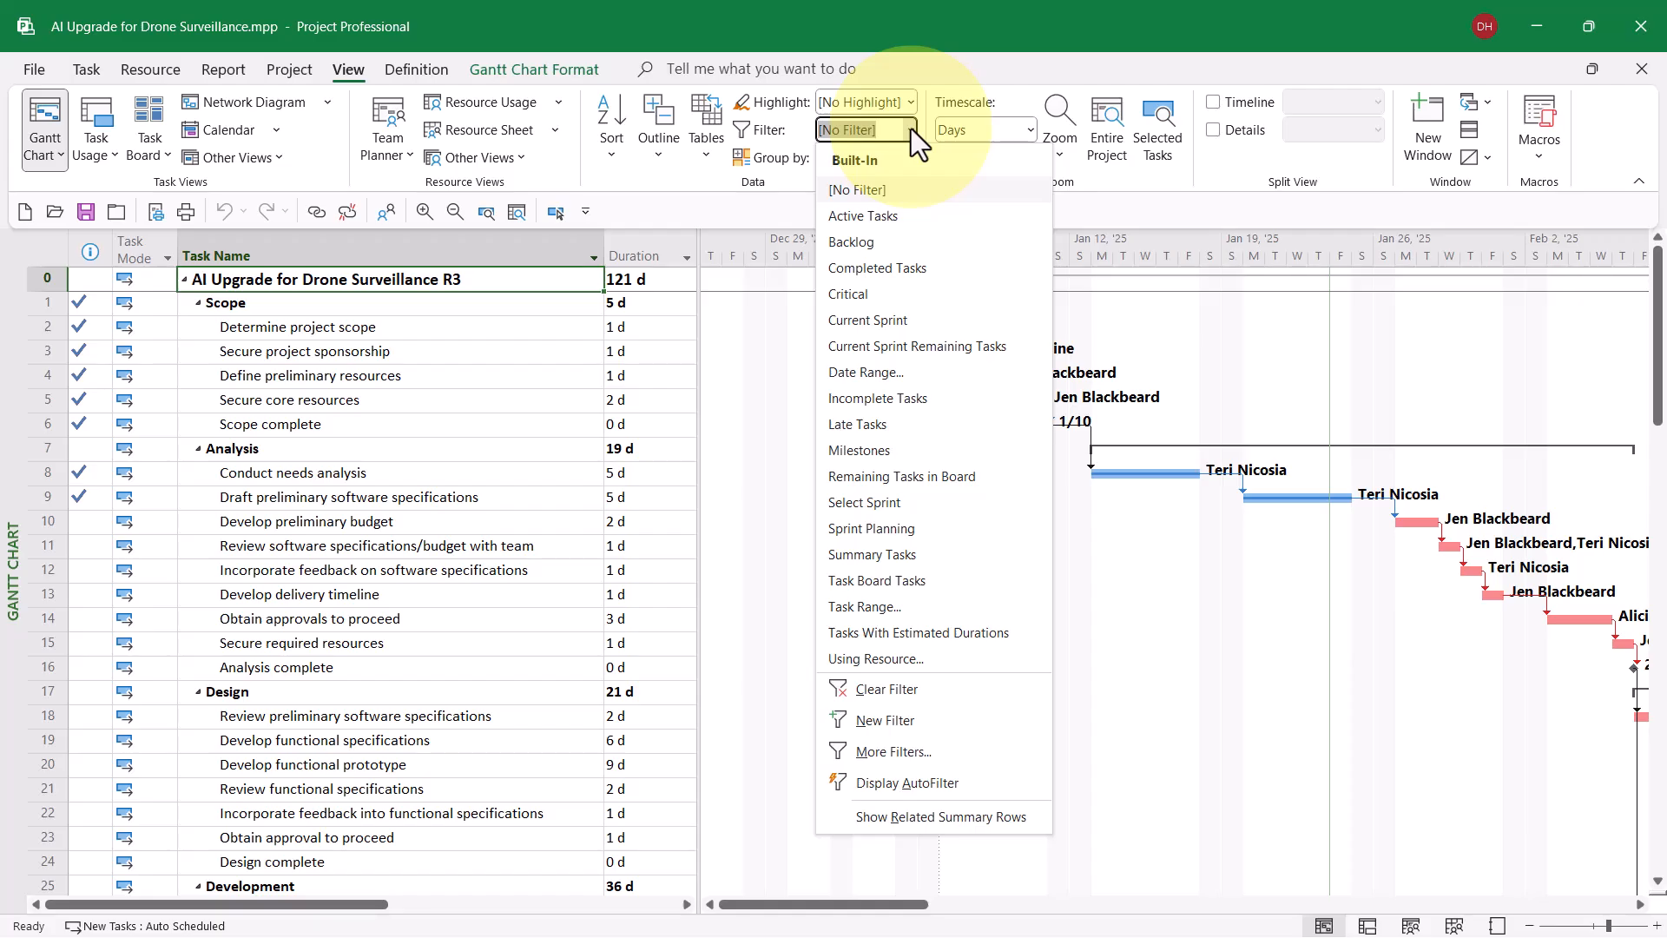
left_click(913, 720)
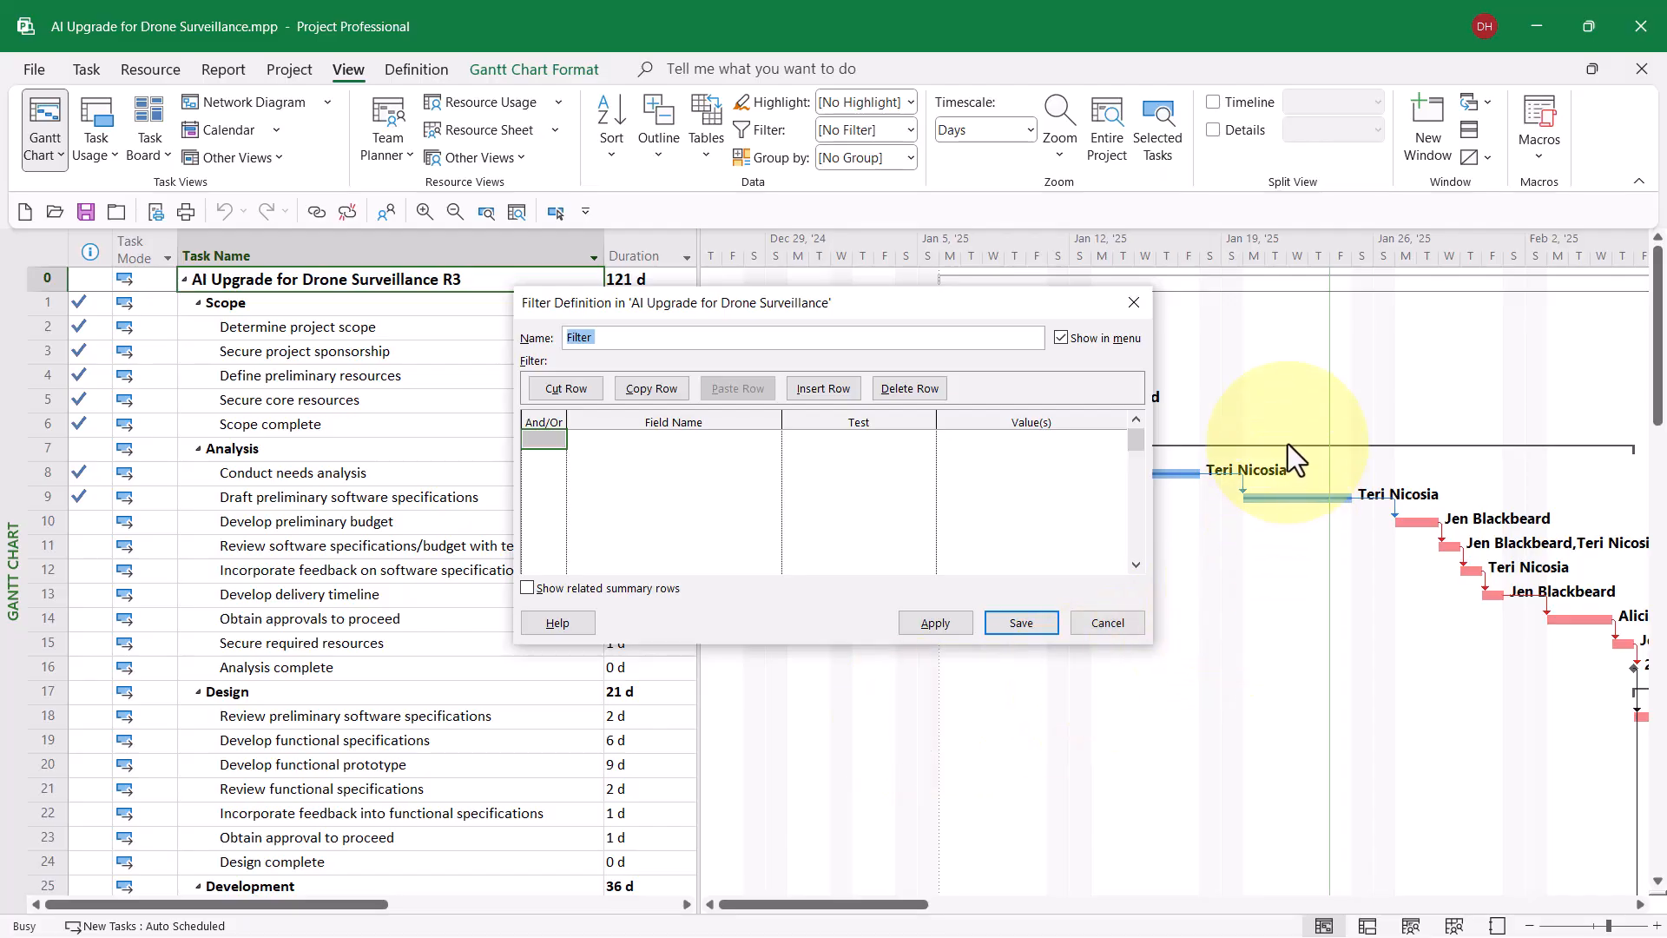
type("_Nearly Critical Tasks")
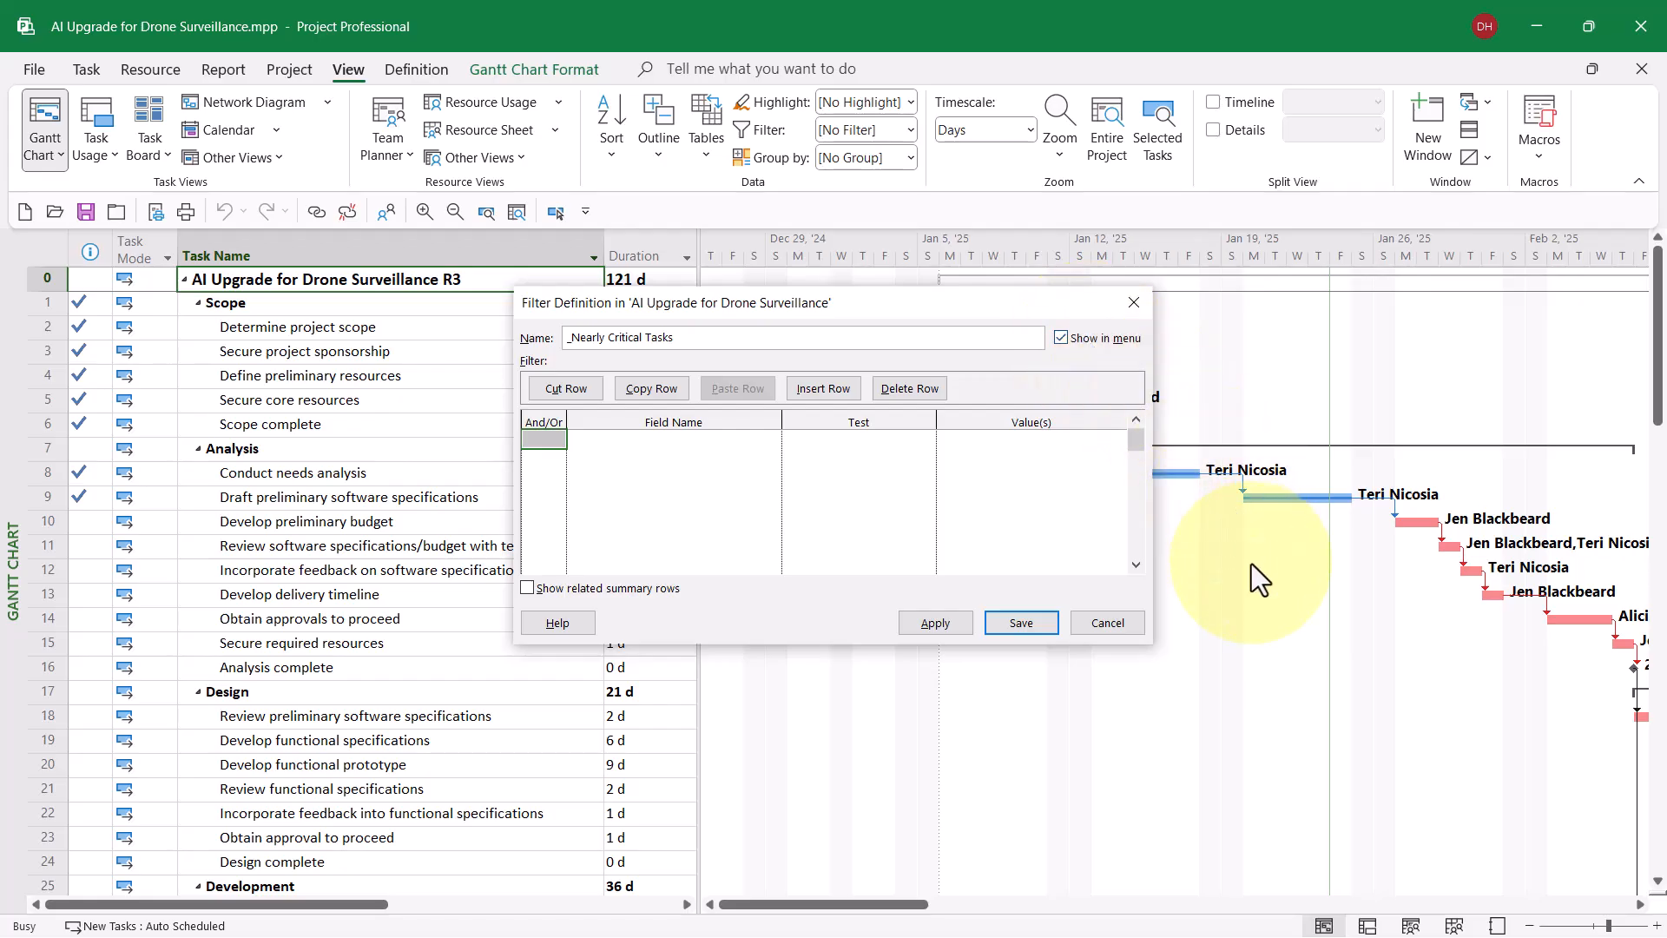
Add a first criterion to the filter requiring that Critical equals Yes
left_click(746, 441)
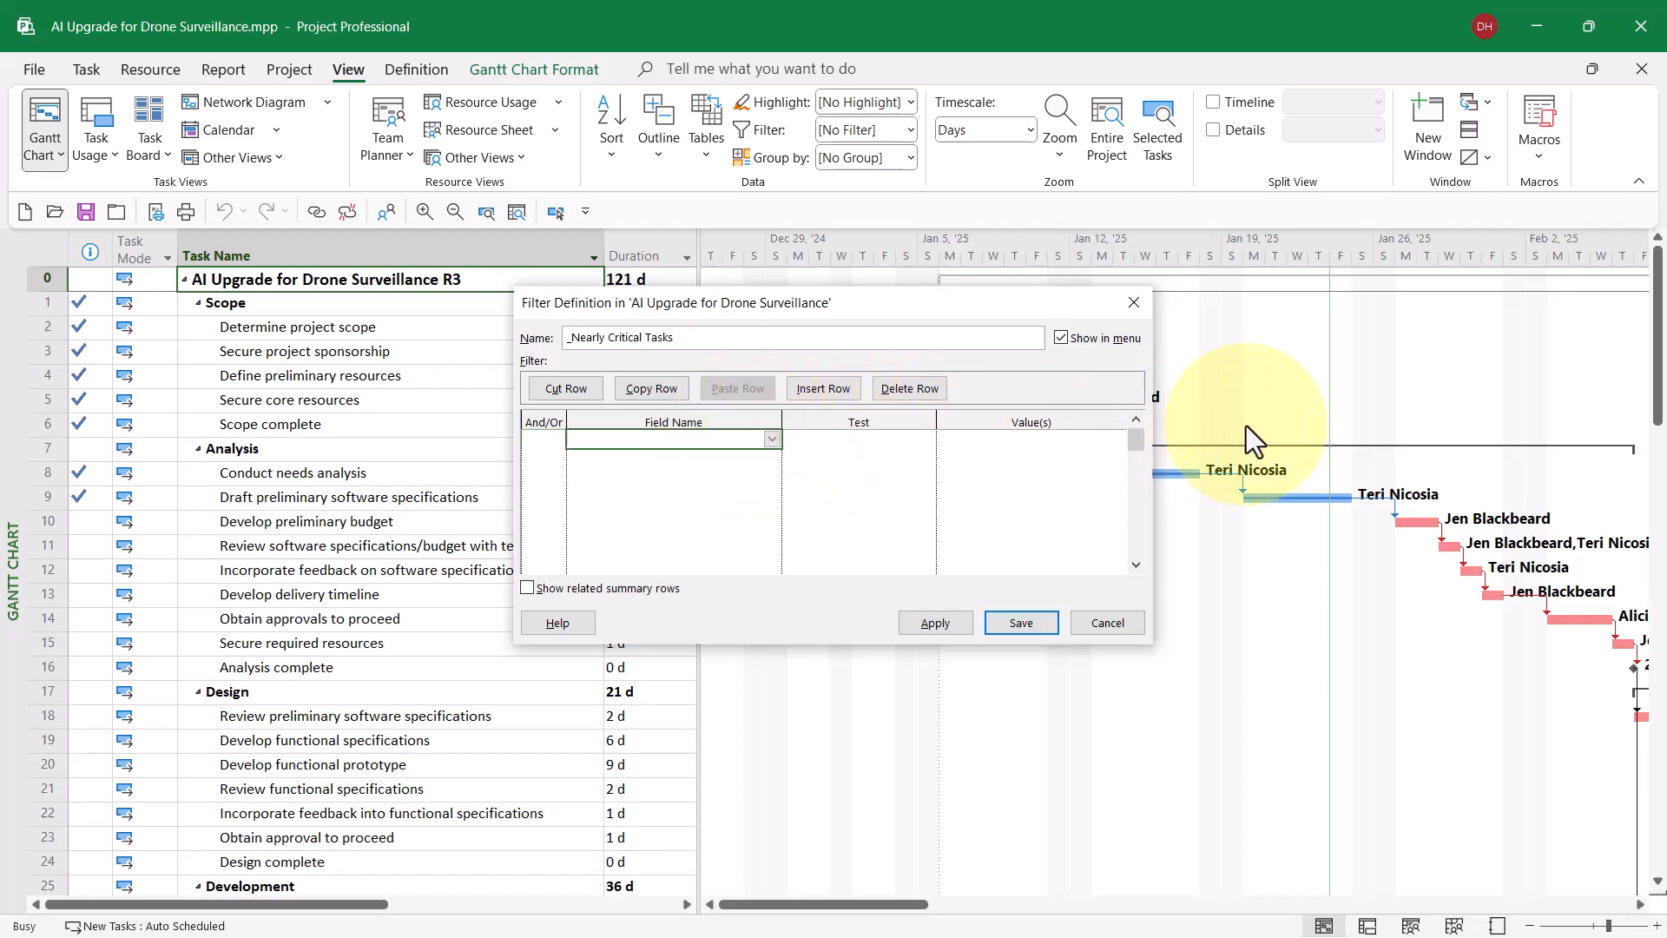
left_click(772, 440)
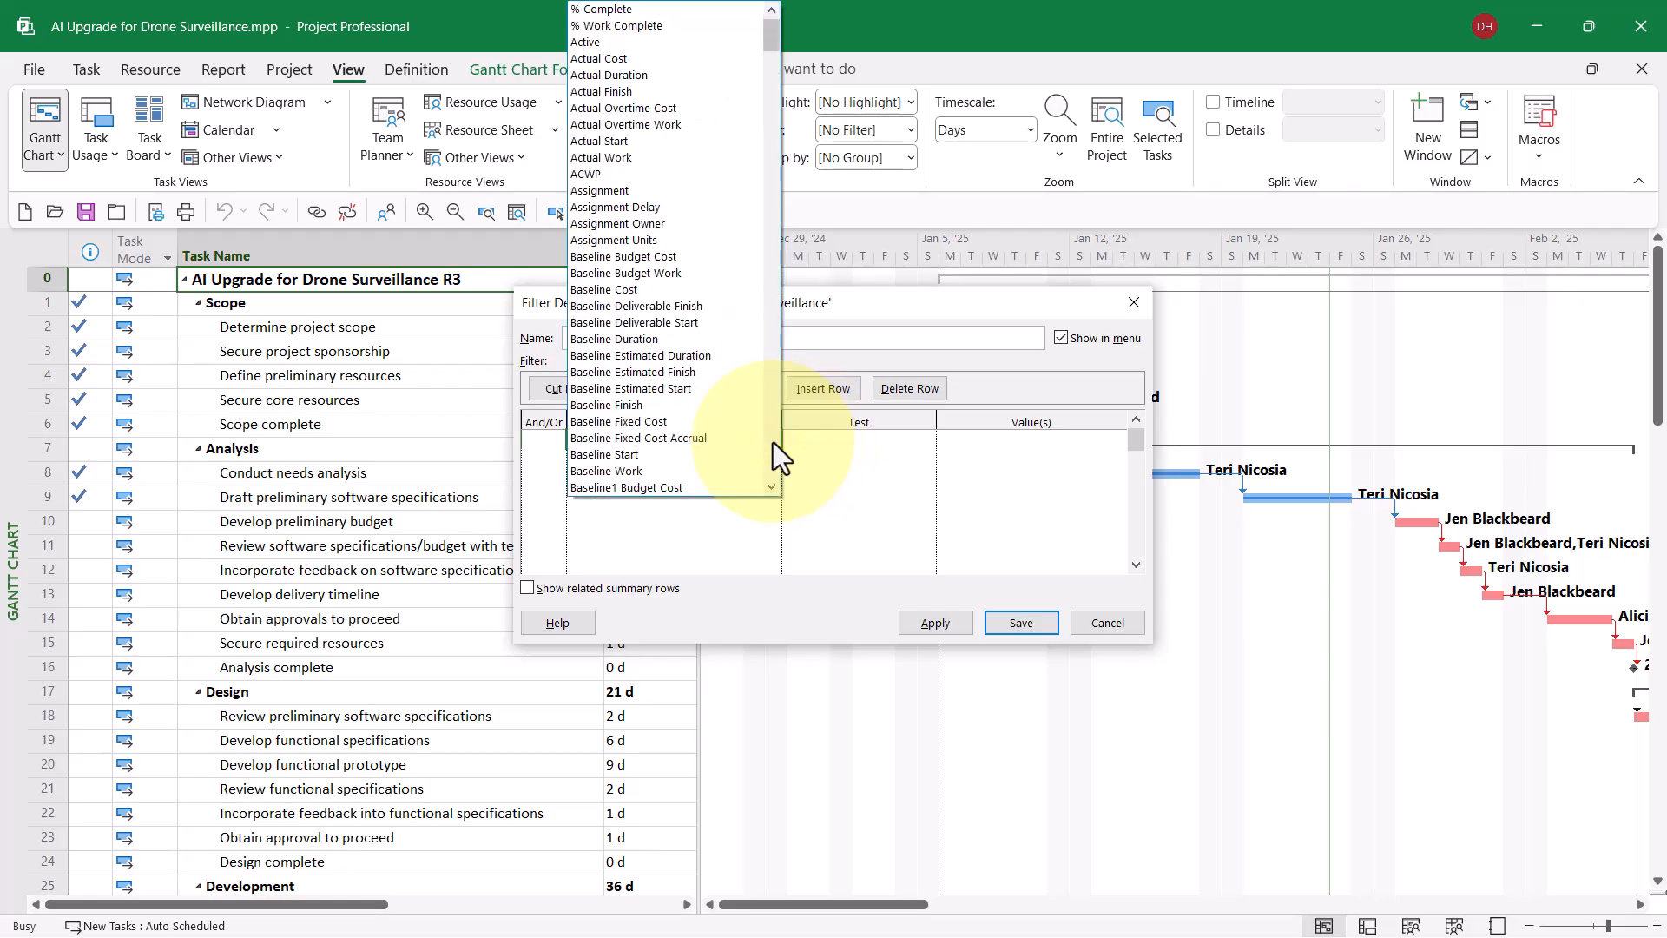
type("c")
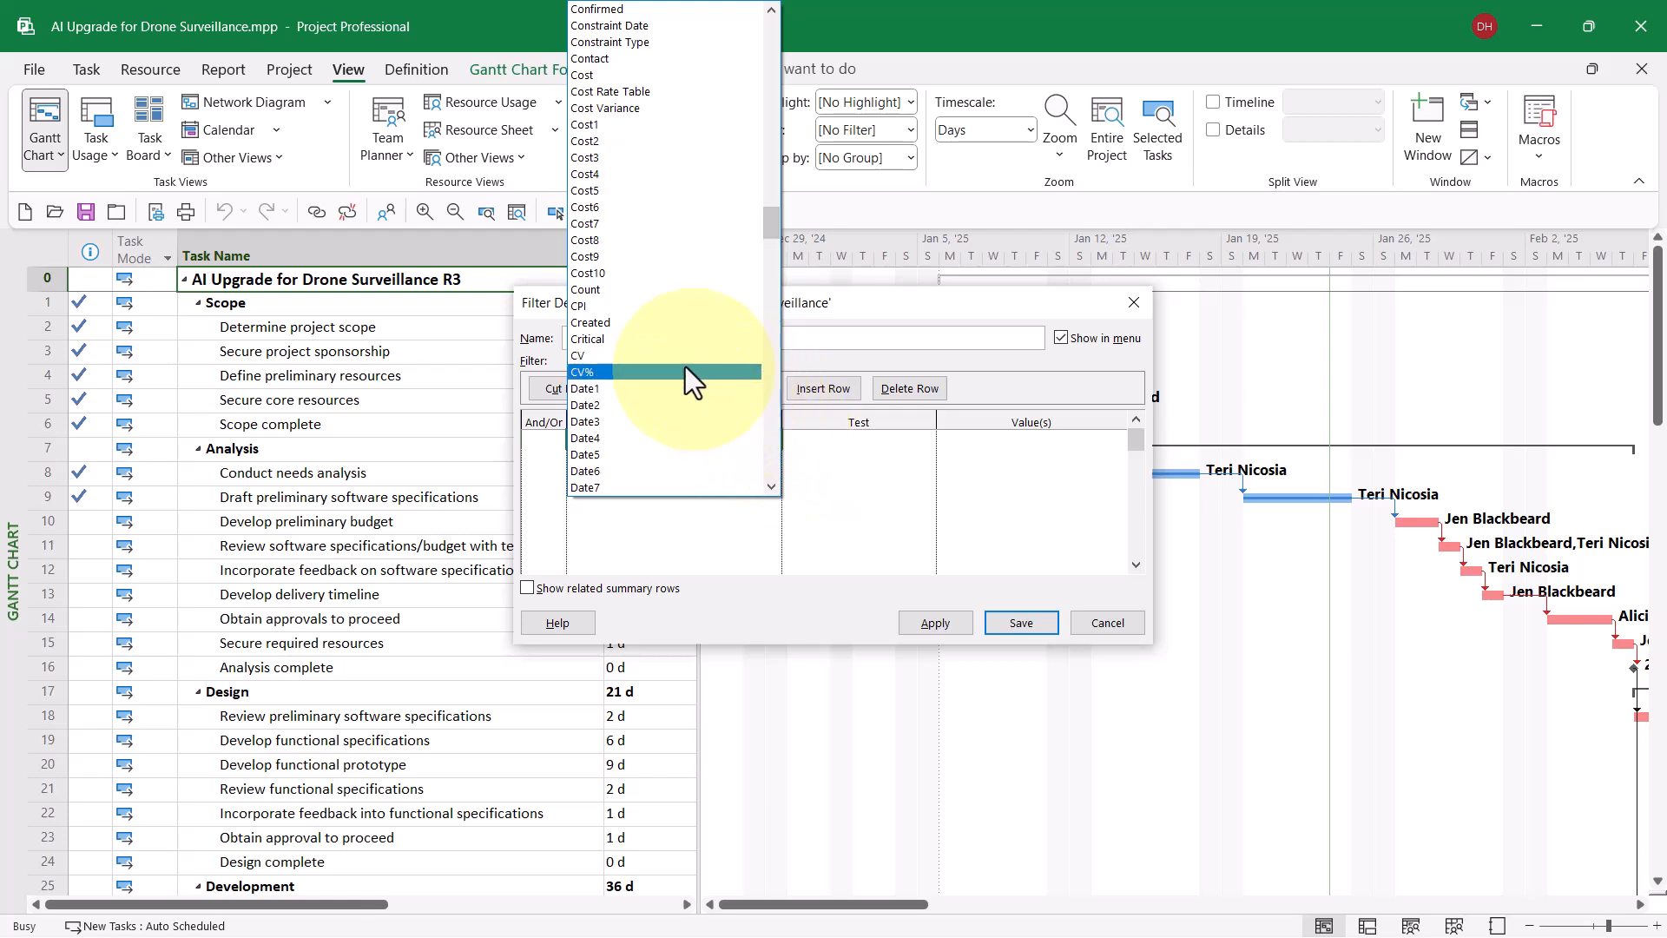
left_click(623, 341)
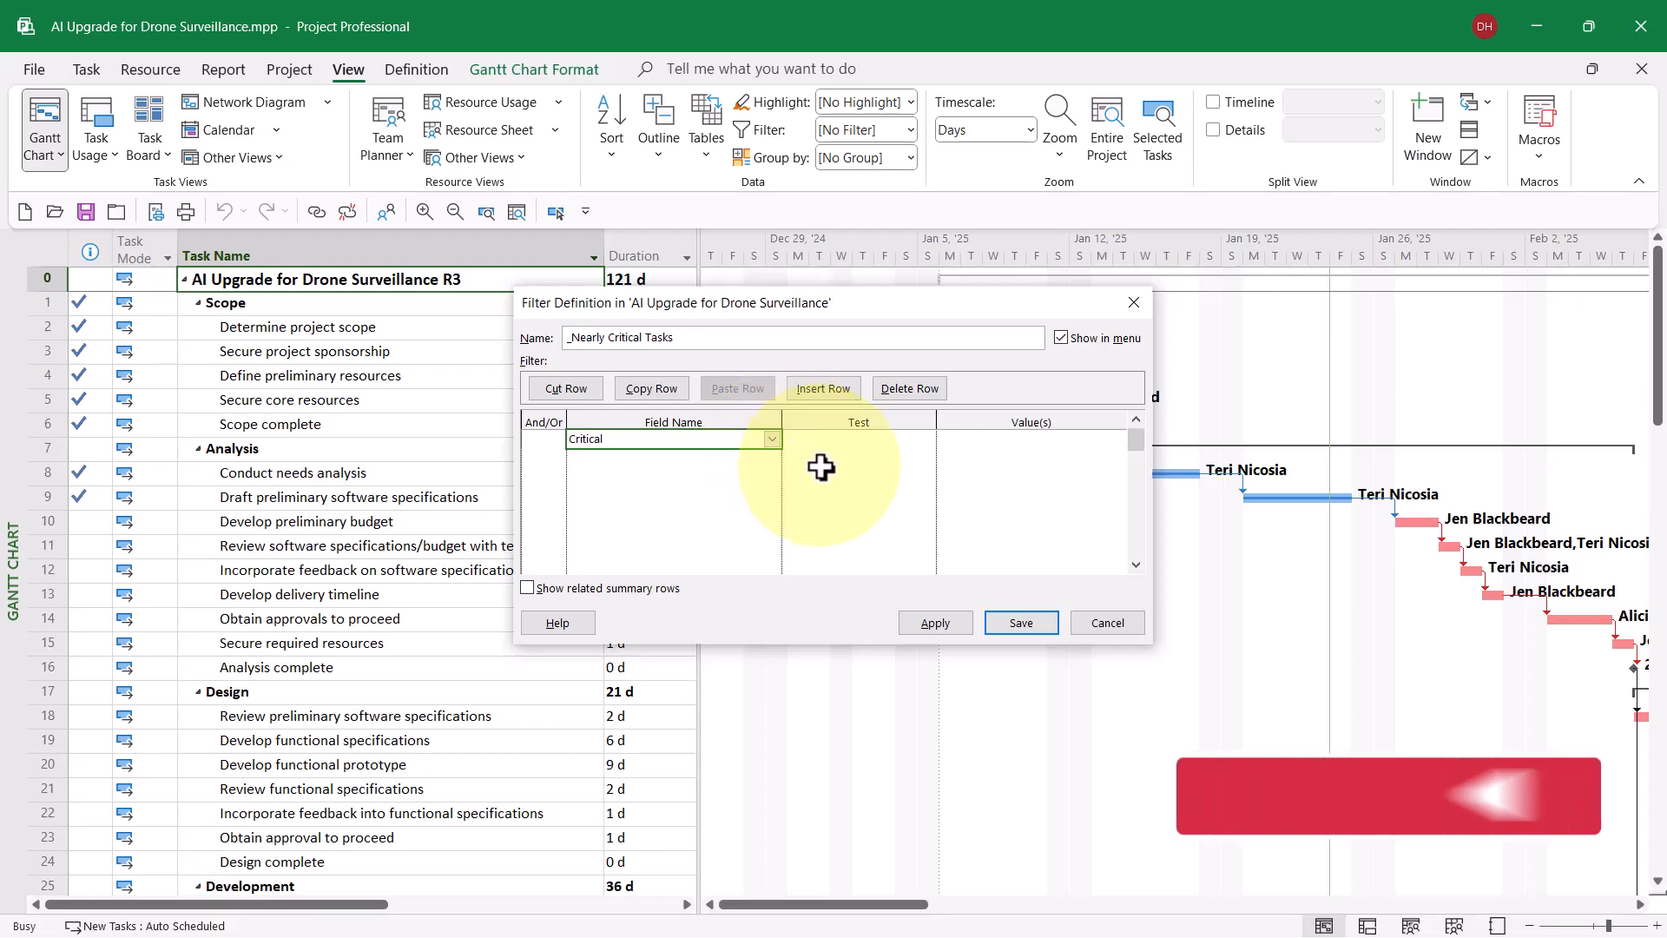
left_click(832, 439)
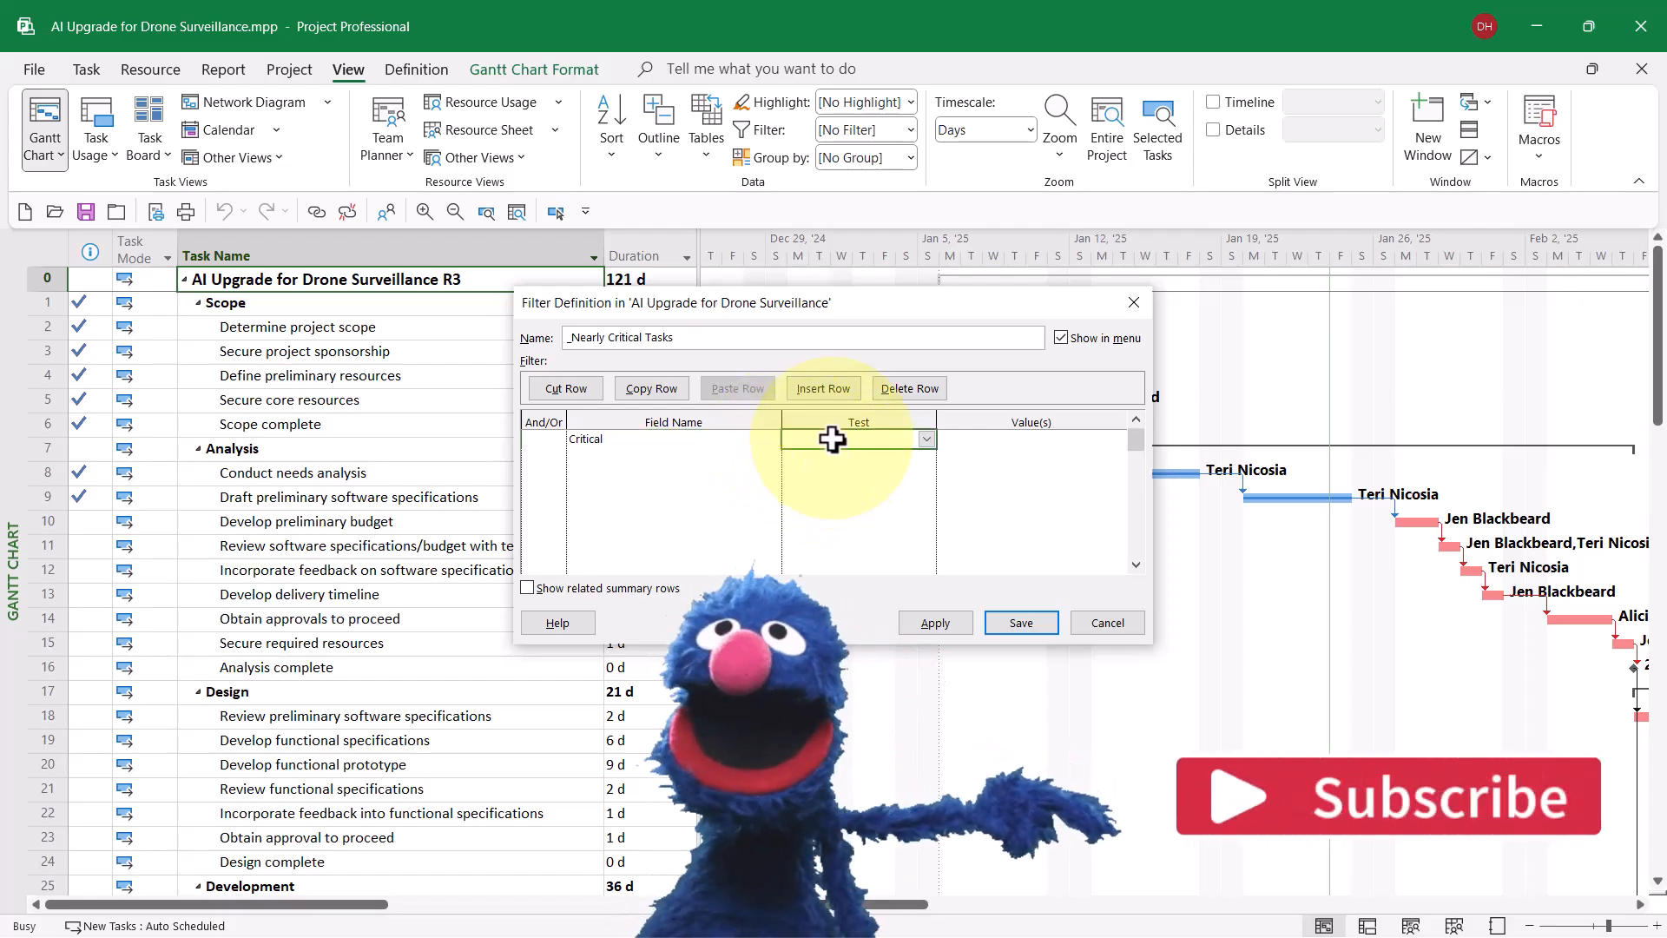
left_click(923, 440)
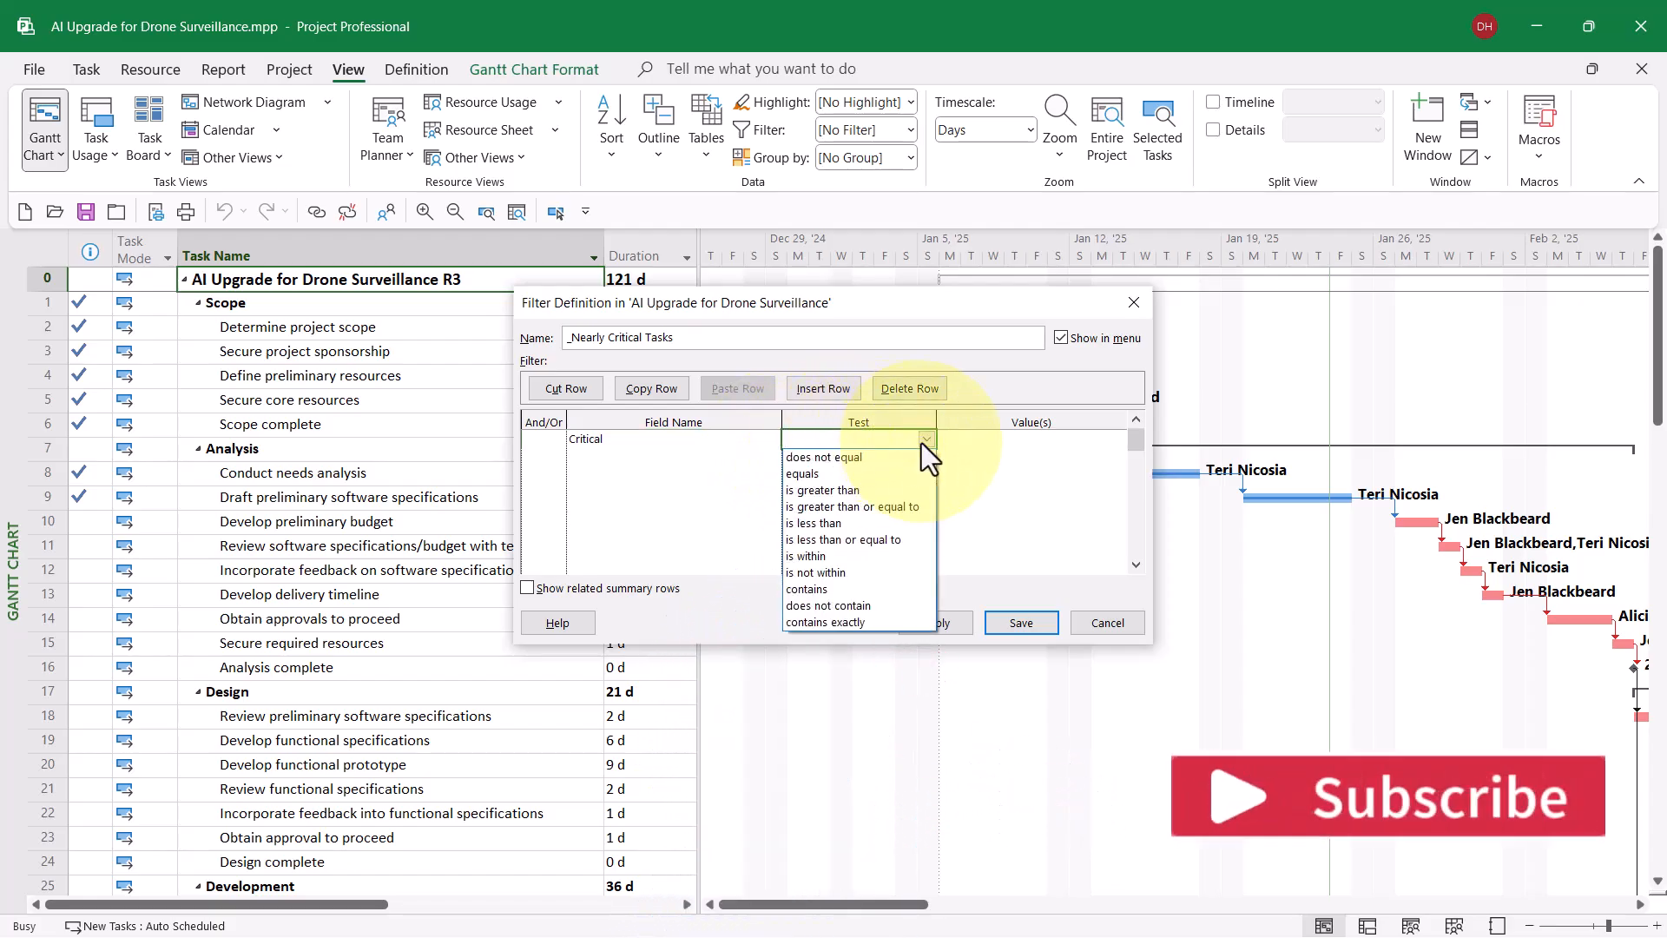
left_click(844, 473)
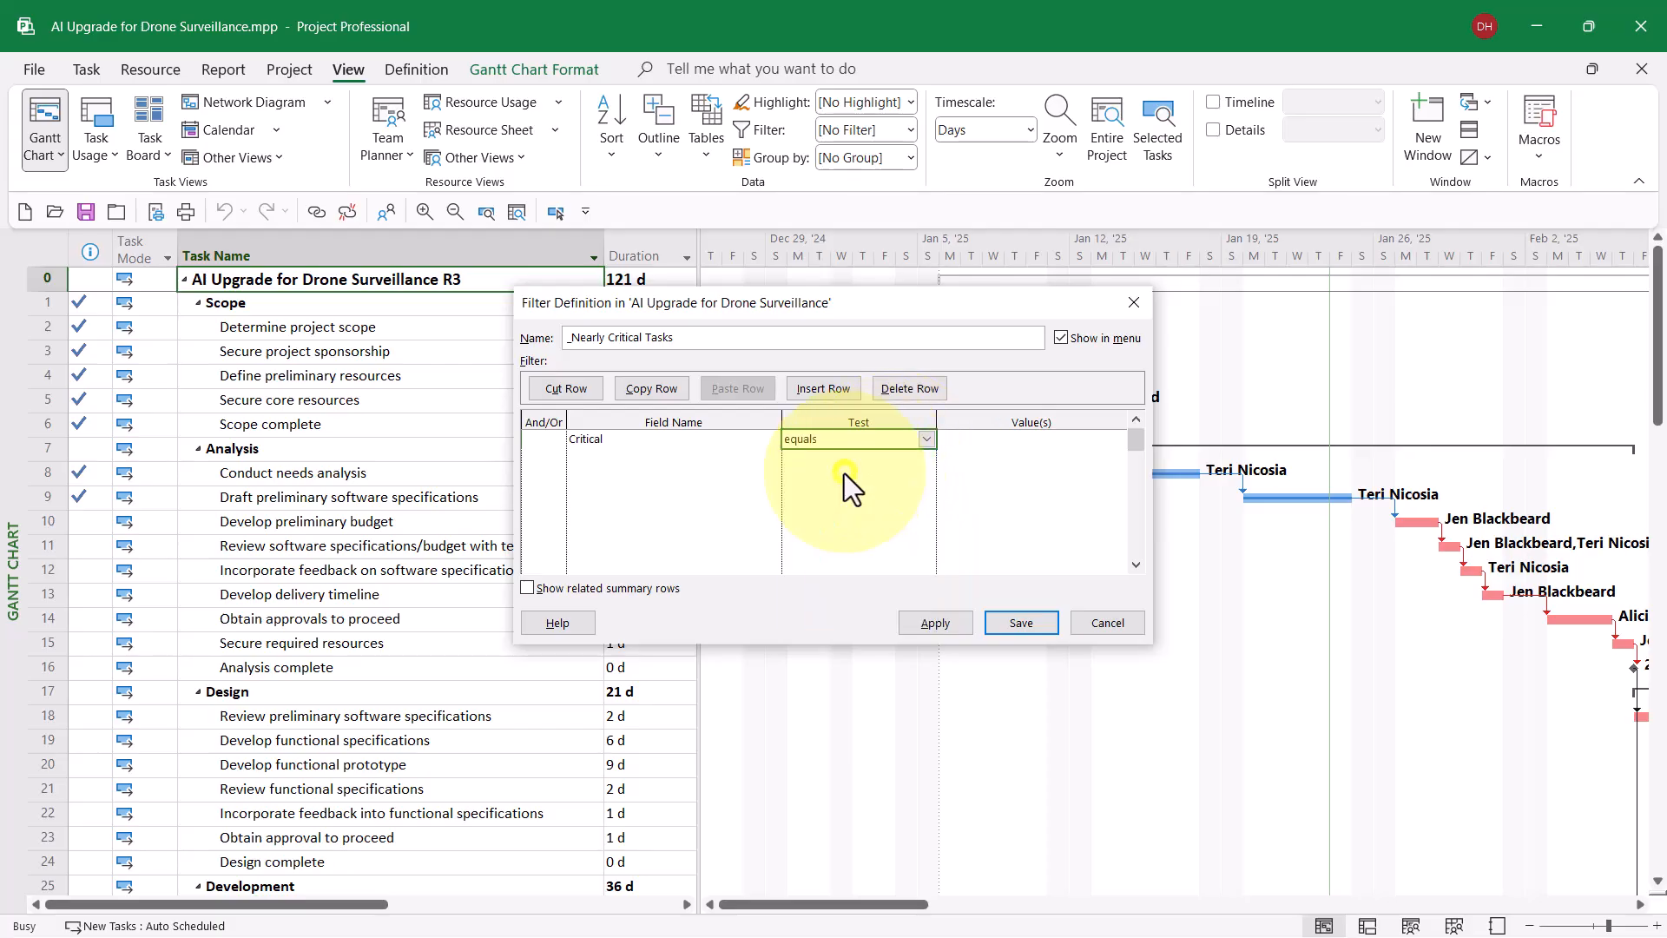
left_click(1033, 438)
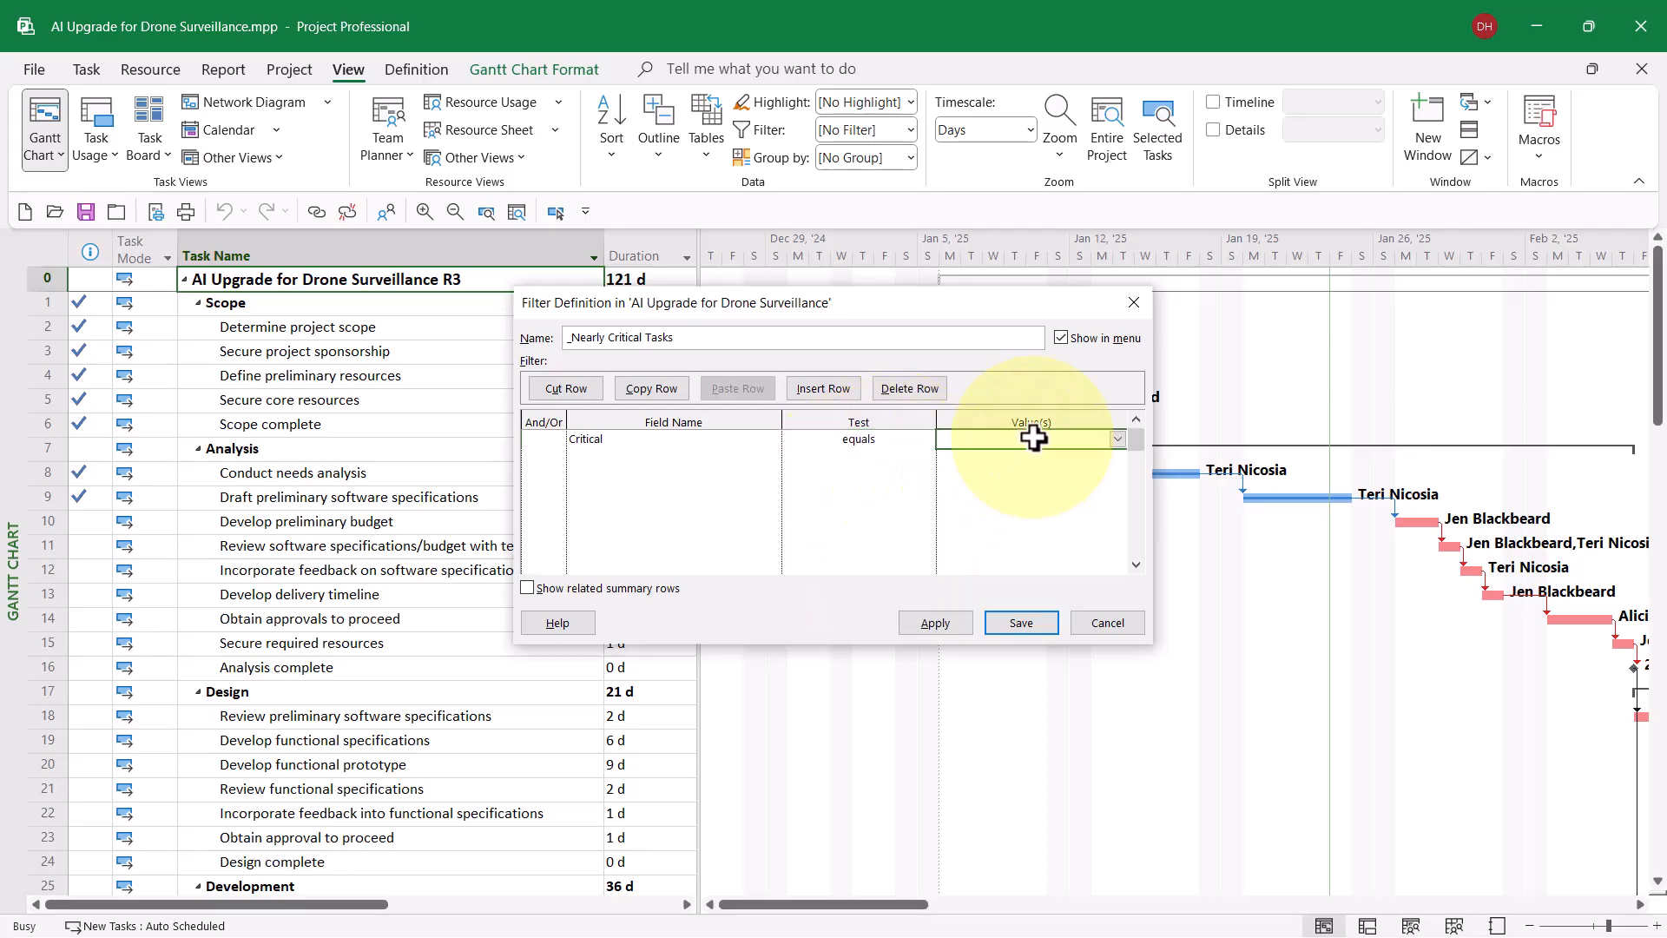
left_click(1118, 440)
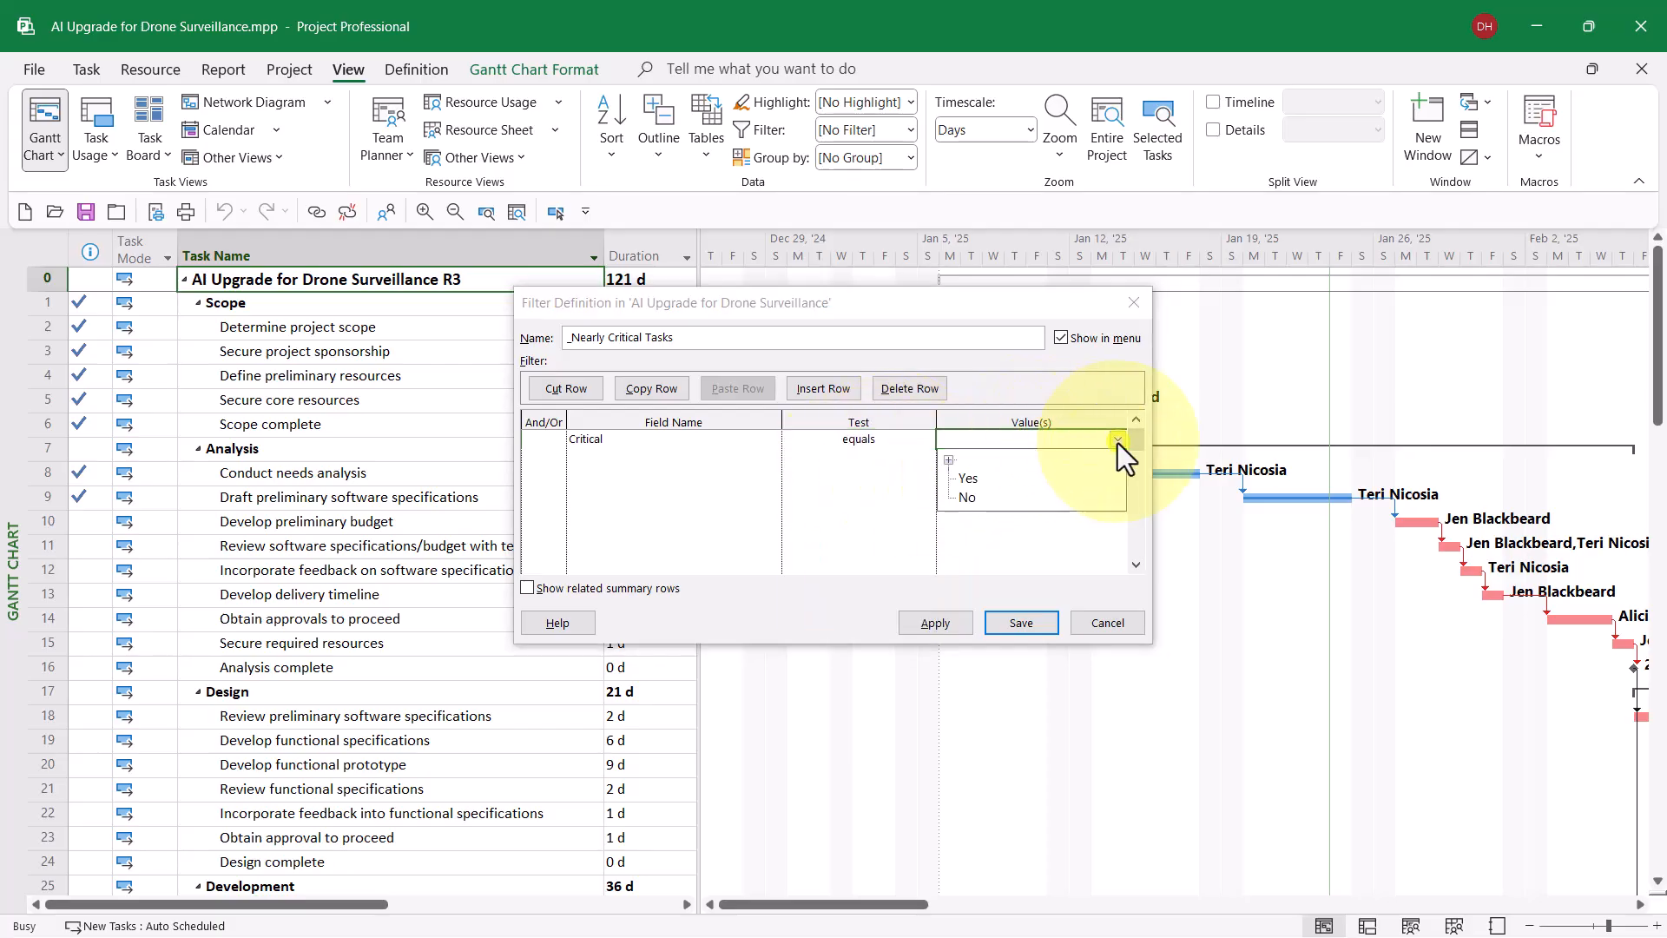
left_click(965, 478)
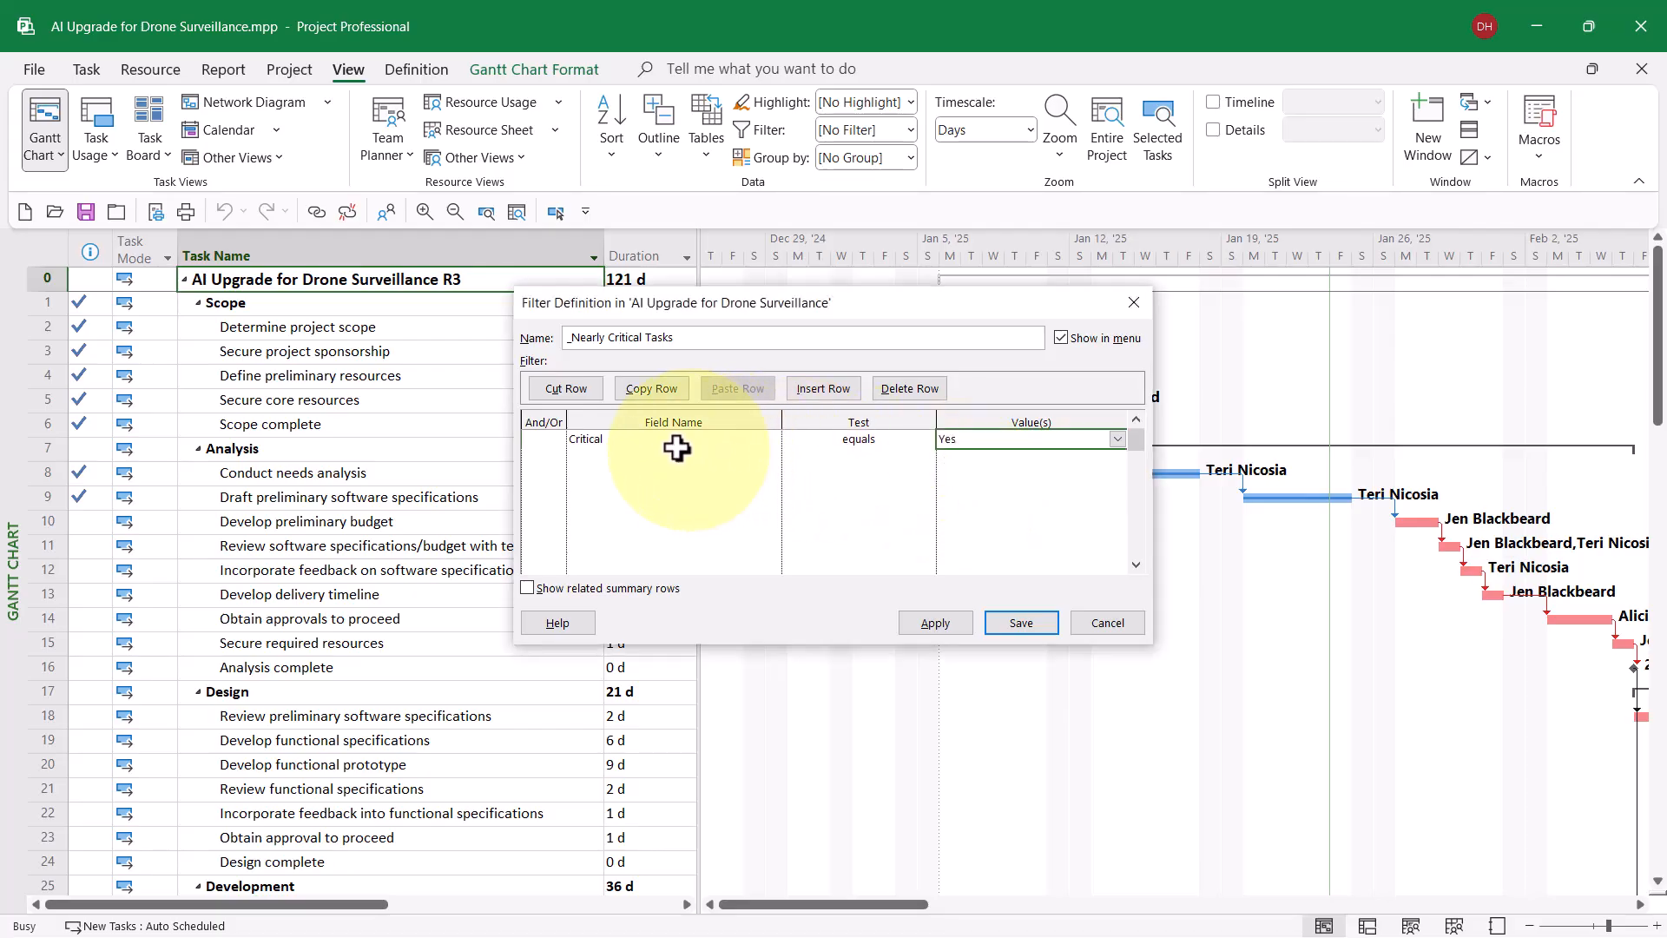
Add a second filter criterion joined with And, requiring that Summary equals No
left_click(553, 455)
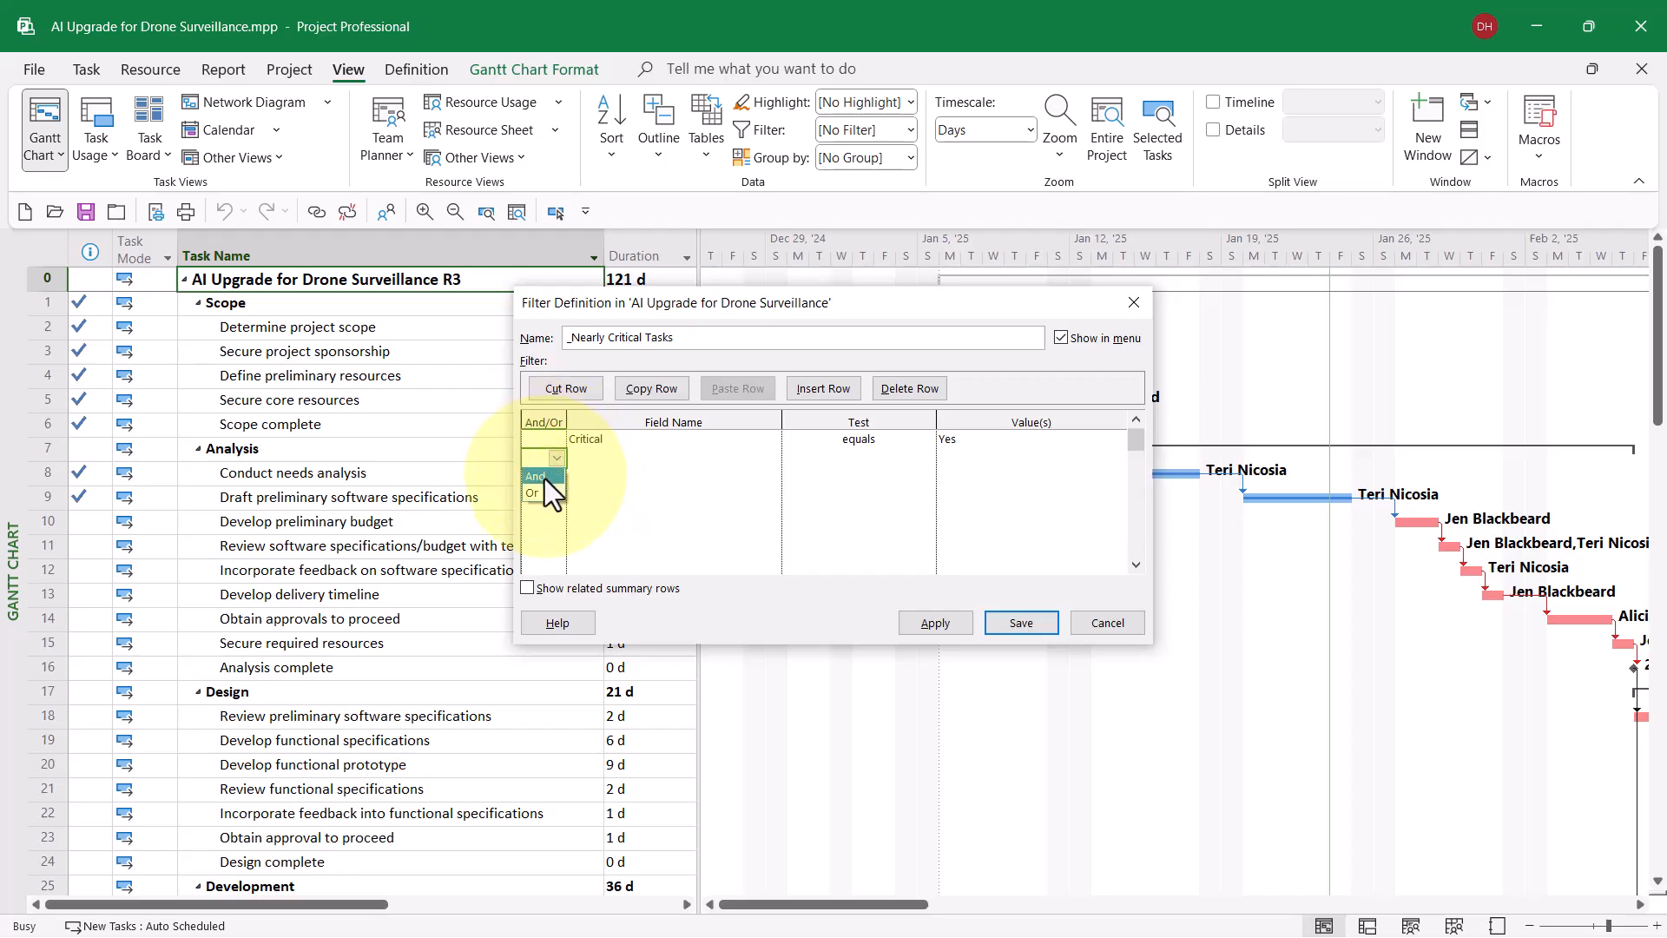
left_click(544, 477)
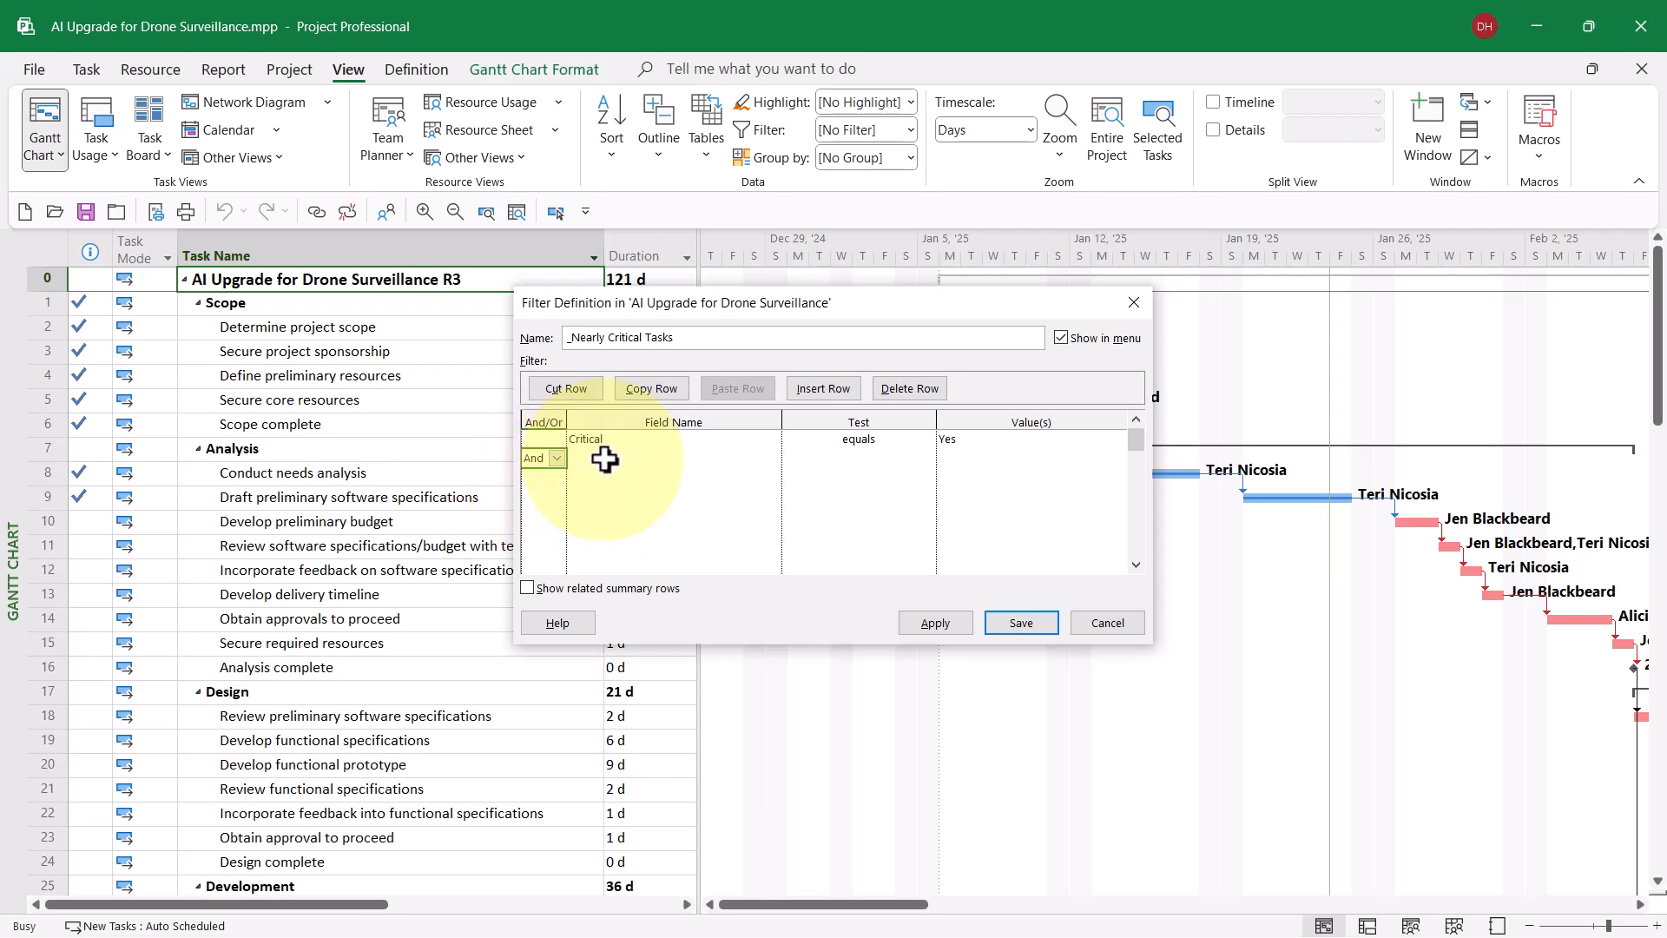
left_click(605, 459)
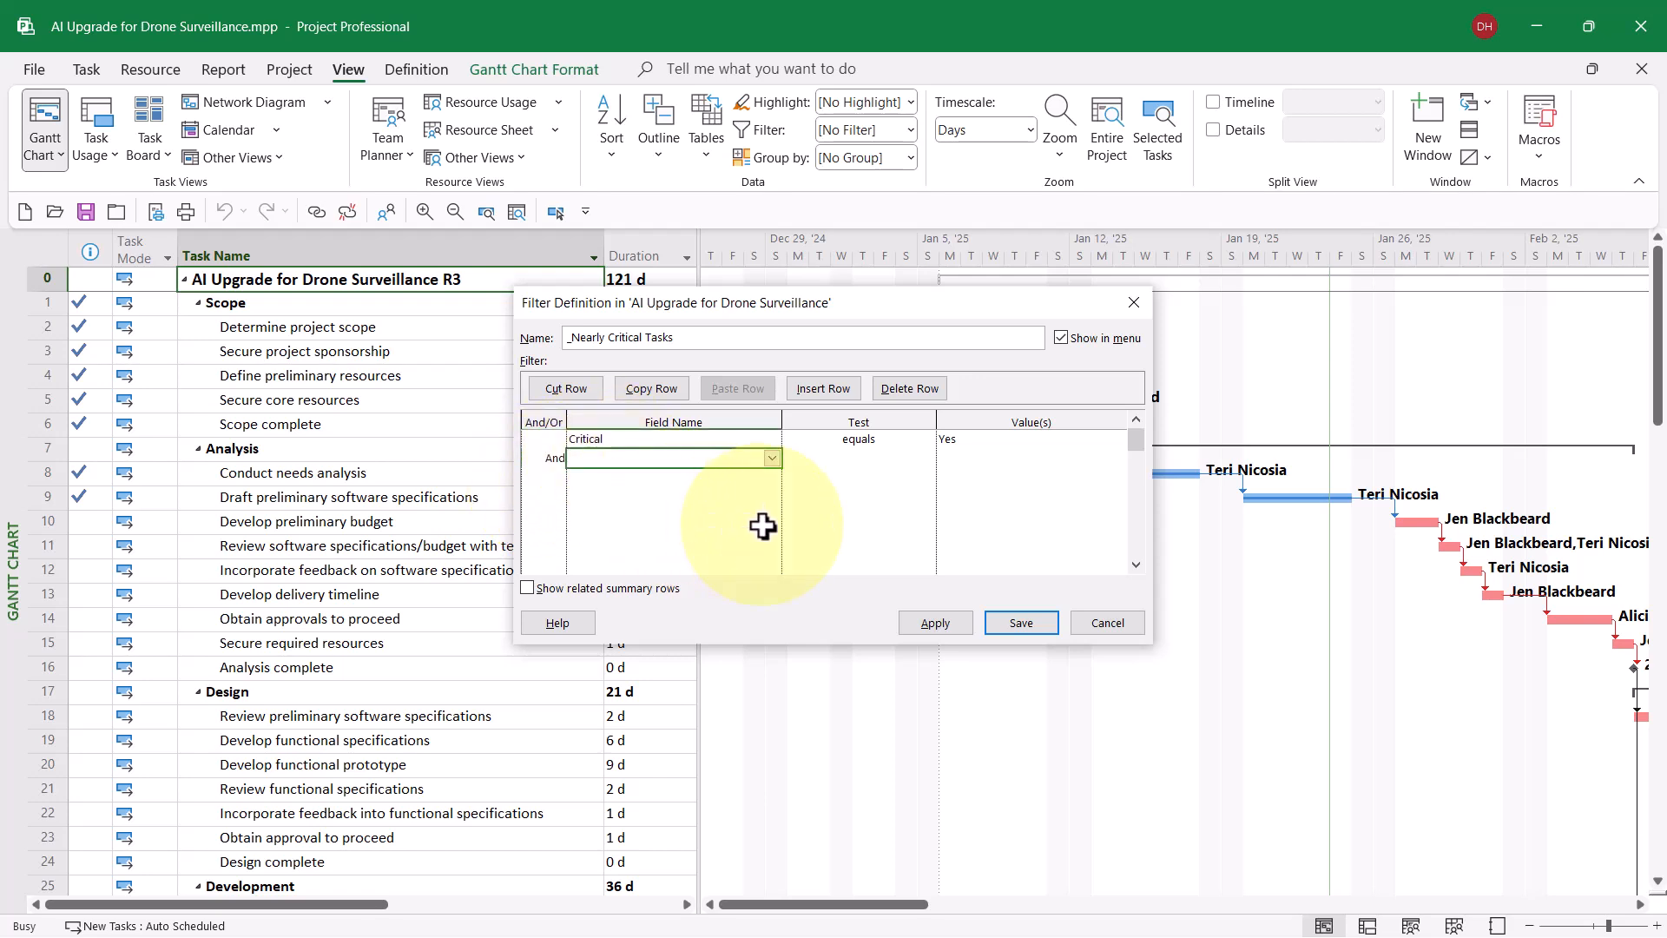
type("Summary")
key("Return")
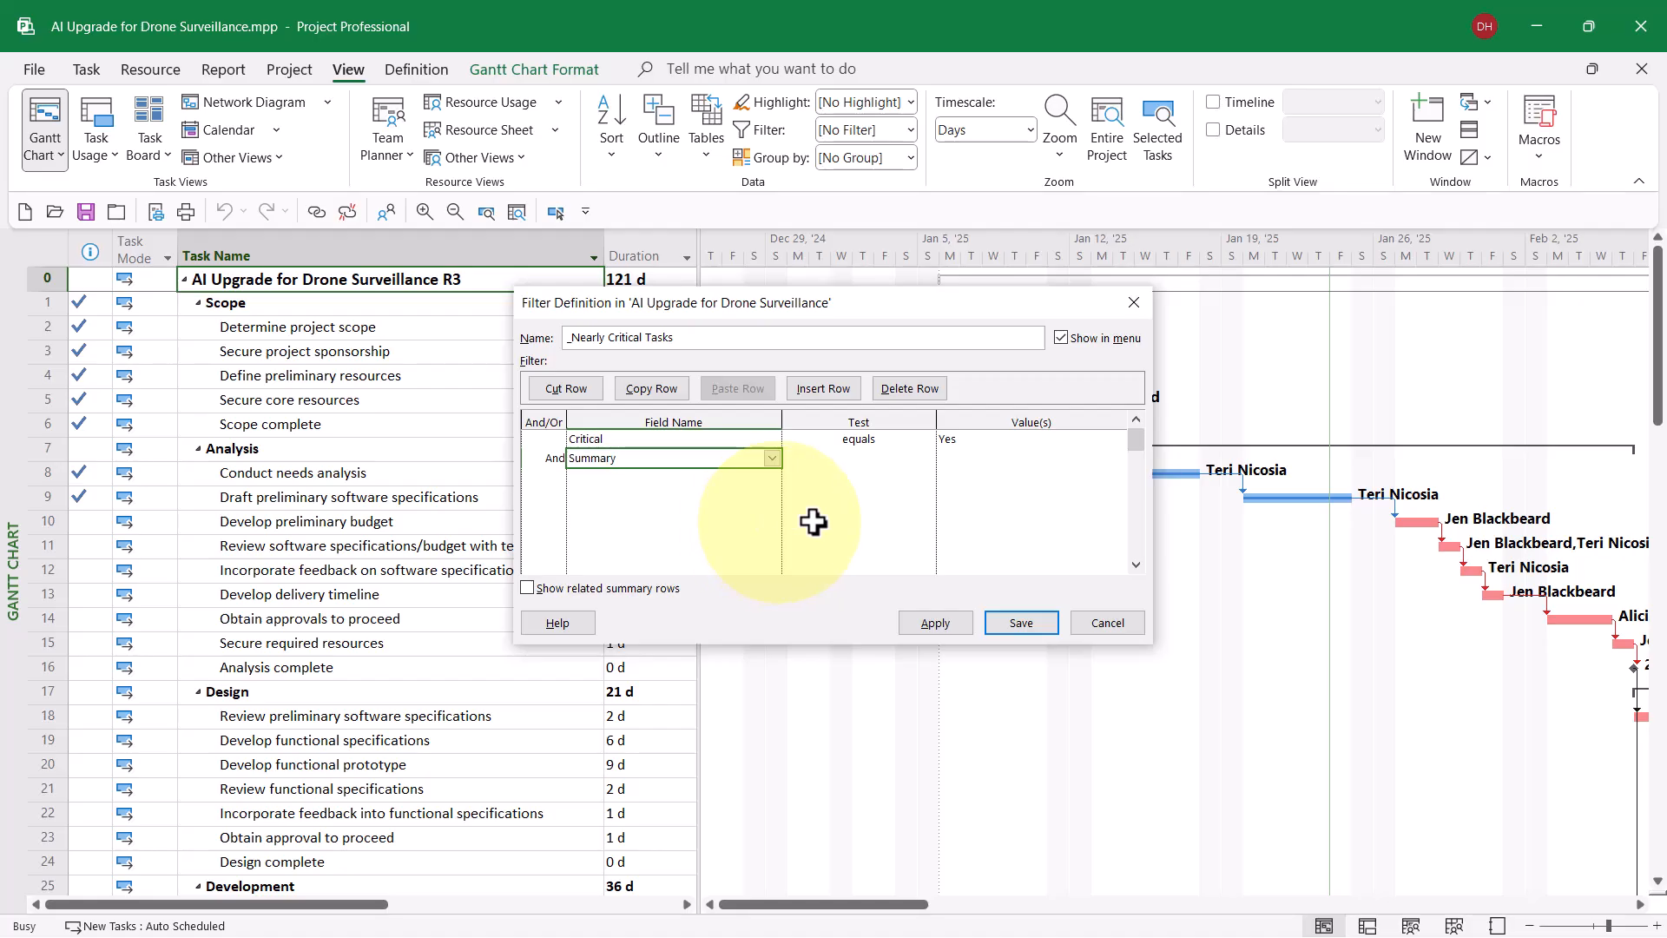
left_click(854, 458)
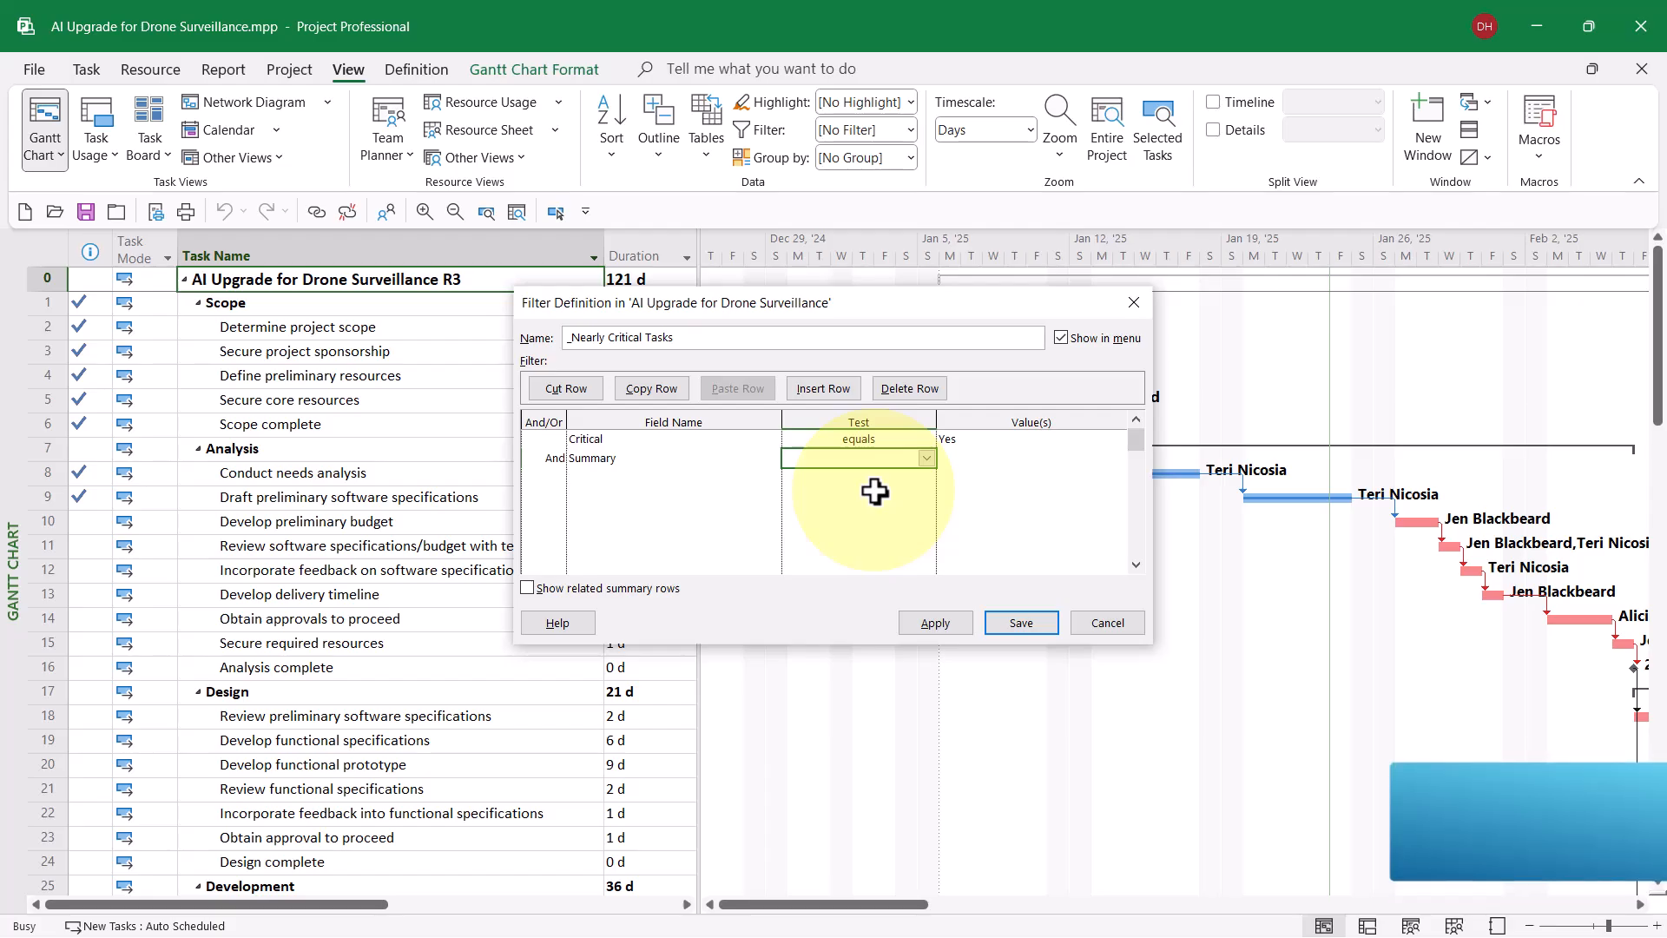
left_click(928, 459)
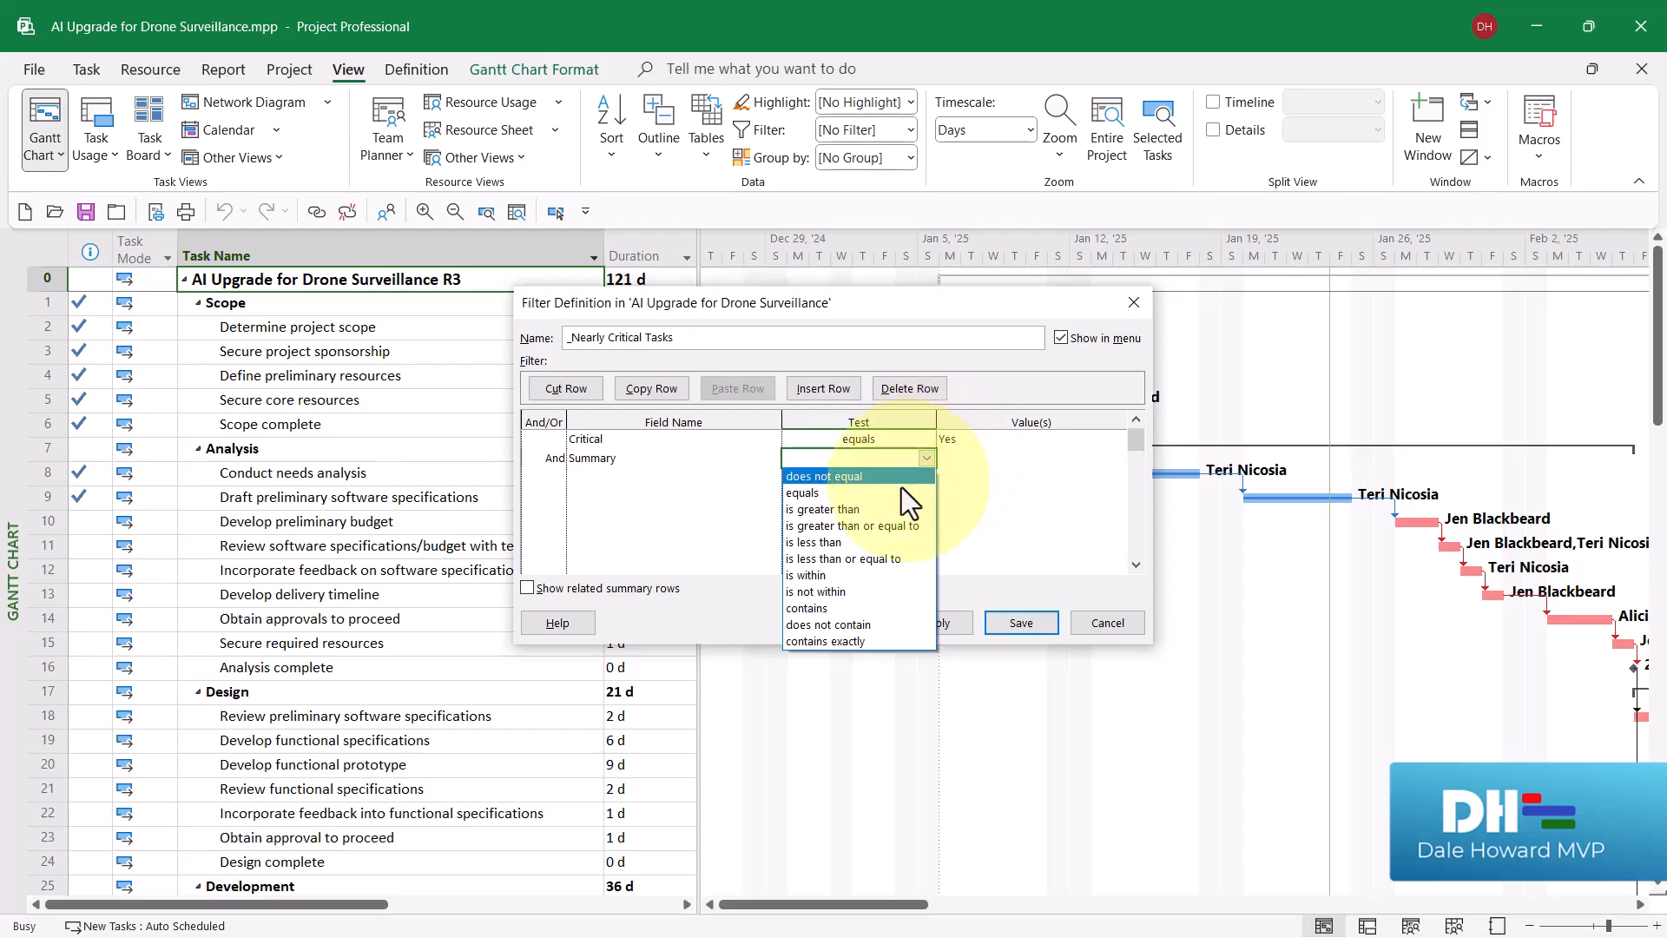
left_click(846, 493)
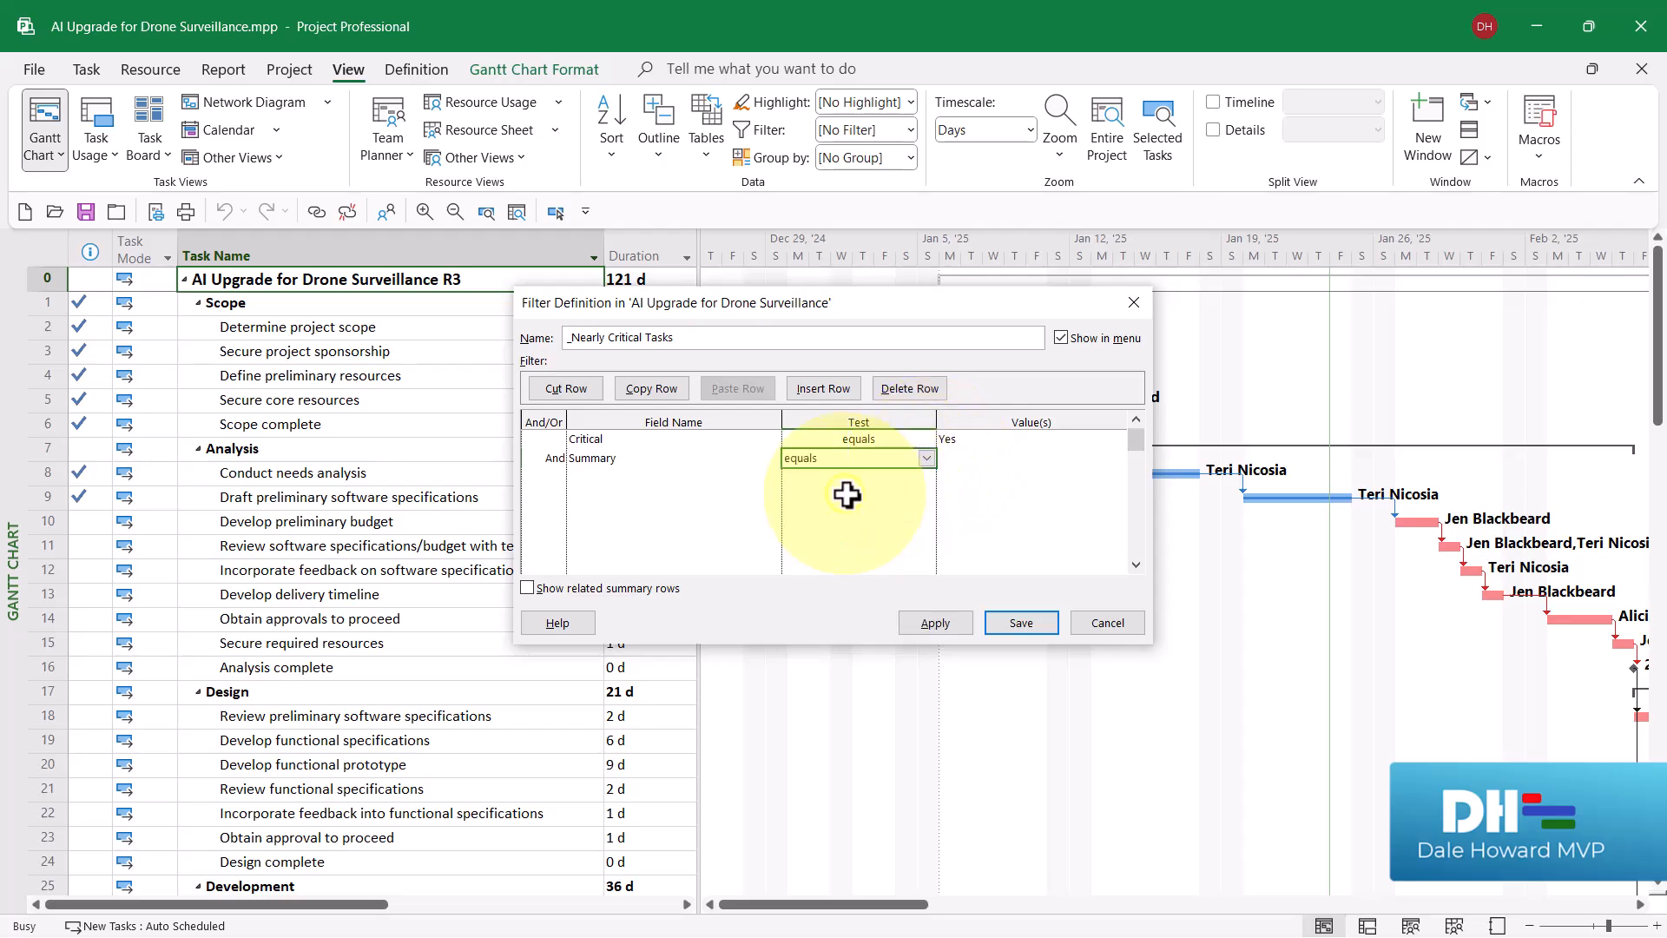
left_click(951, 457)
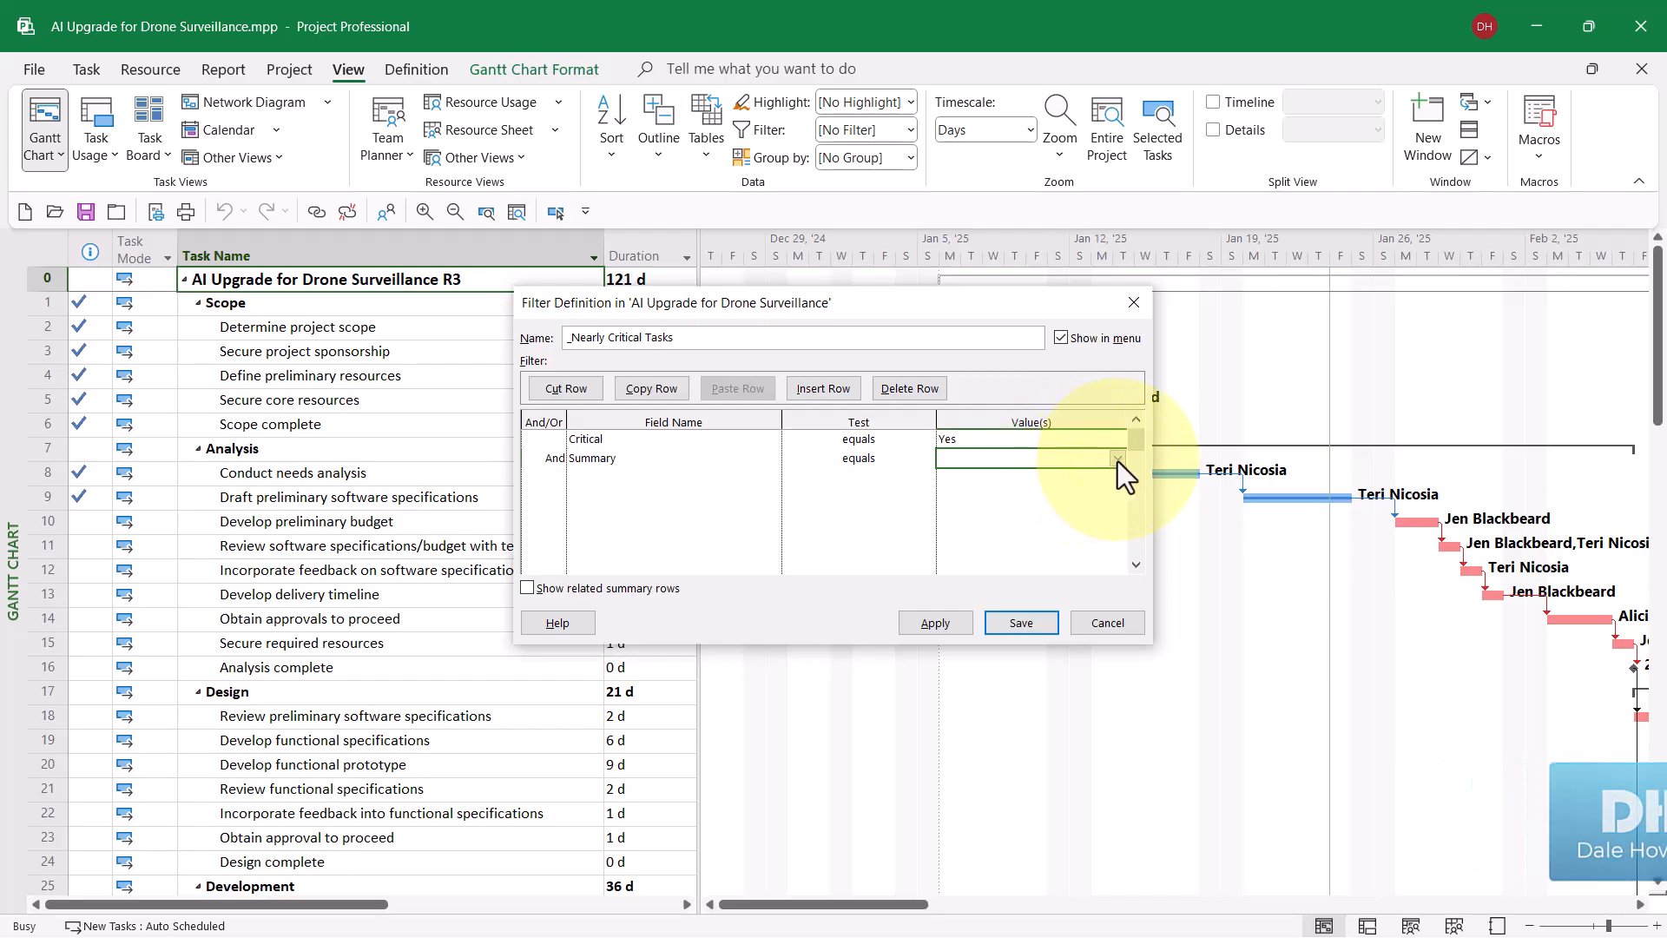
left_click(1117, 457)
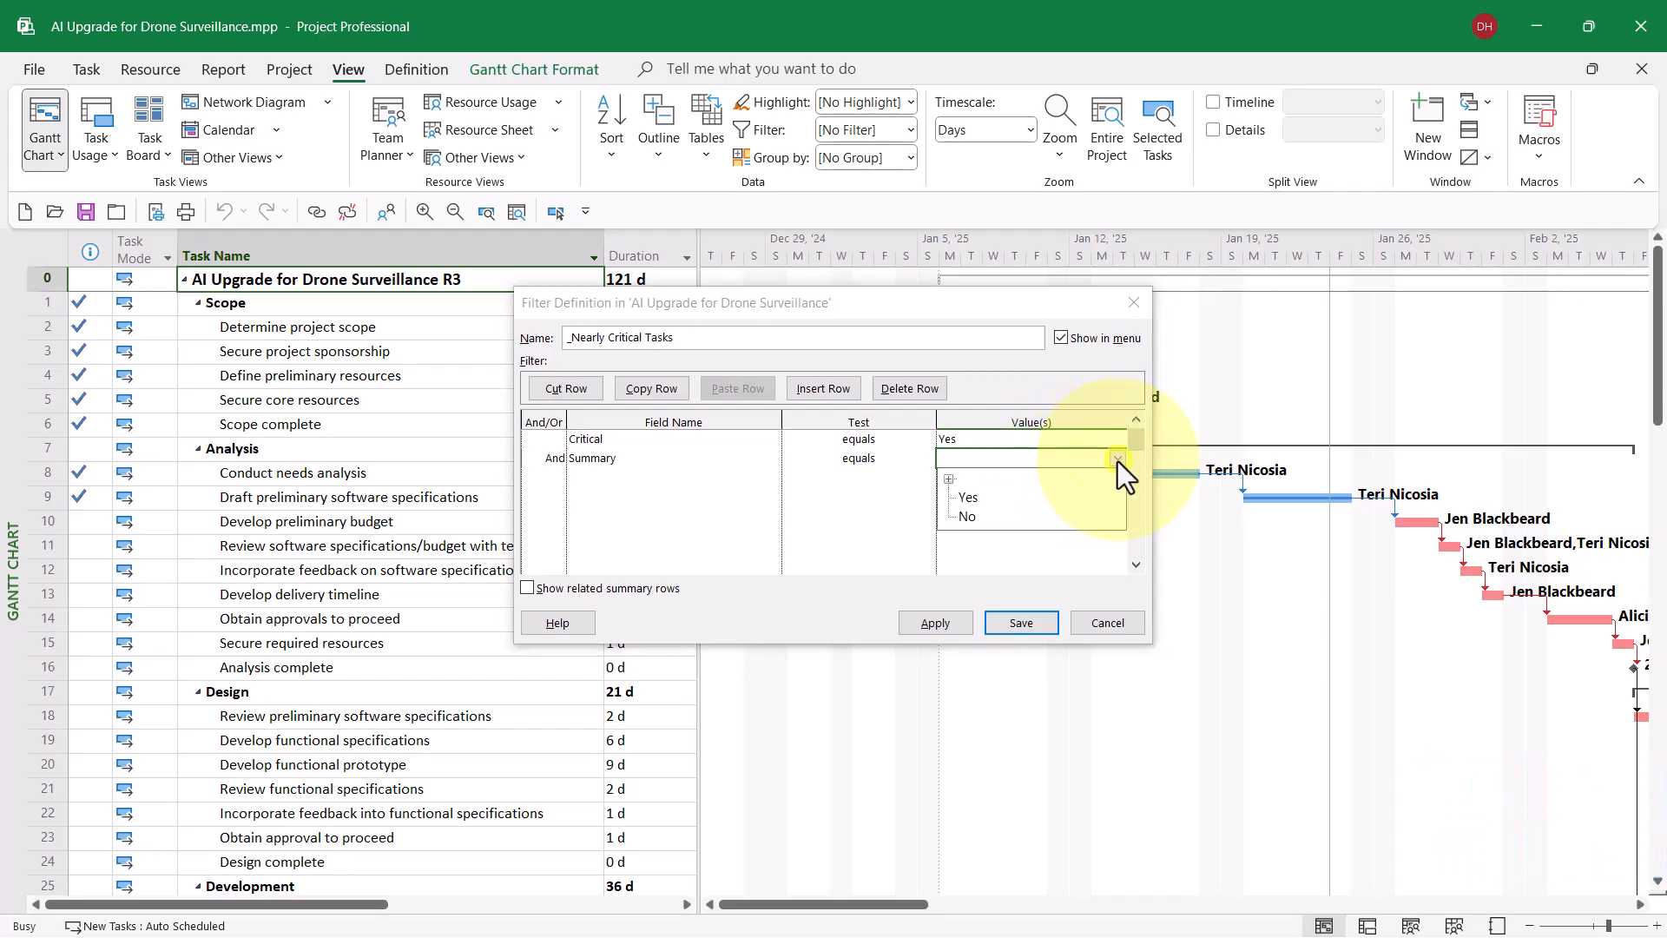
left_click(966, 517)
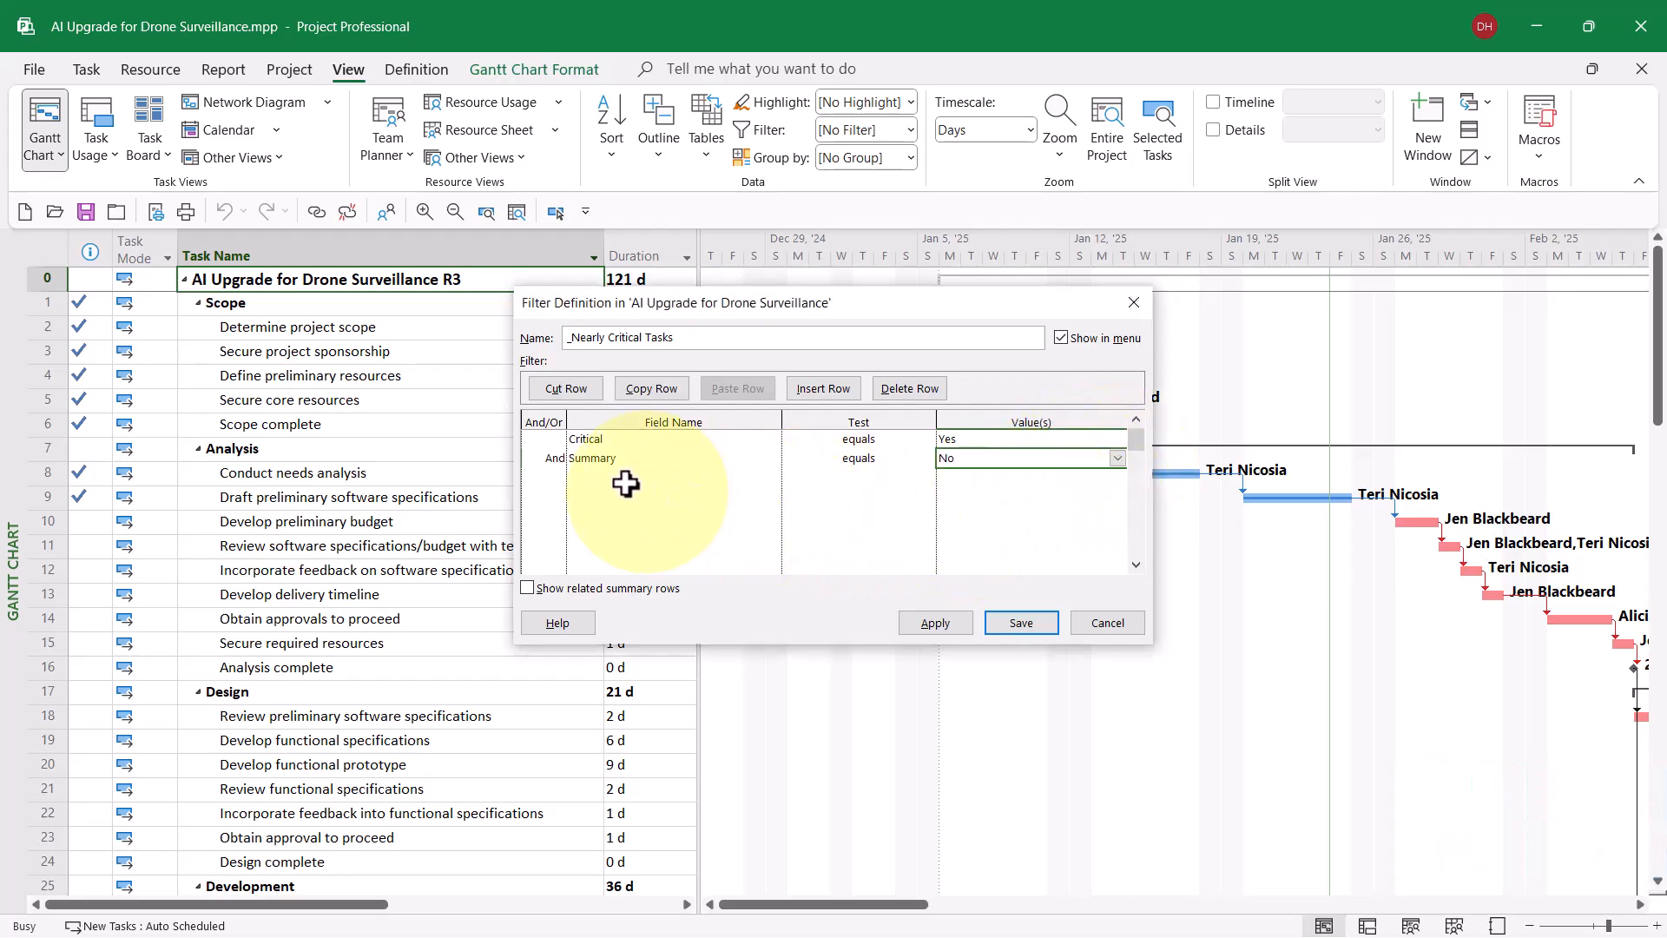
Add a third And criterion requiring Total Slack is greater than 0, and save the filter
left_click(553, 471)
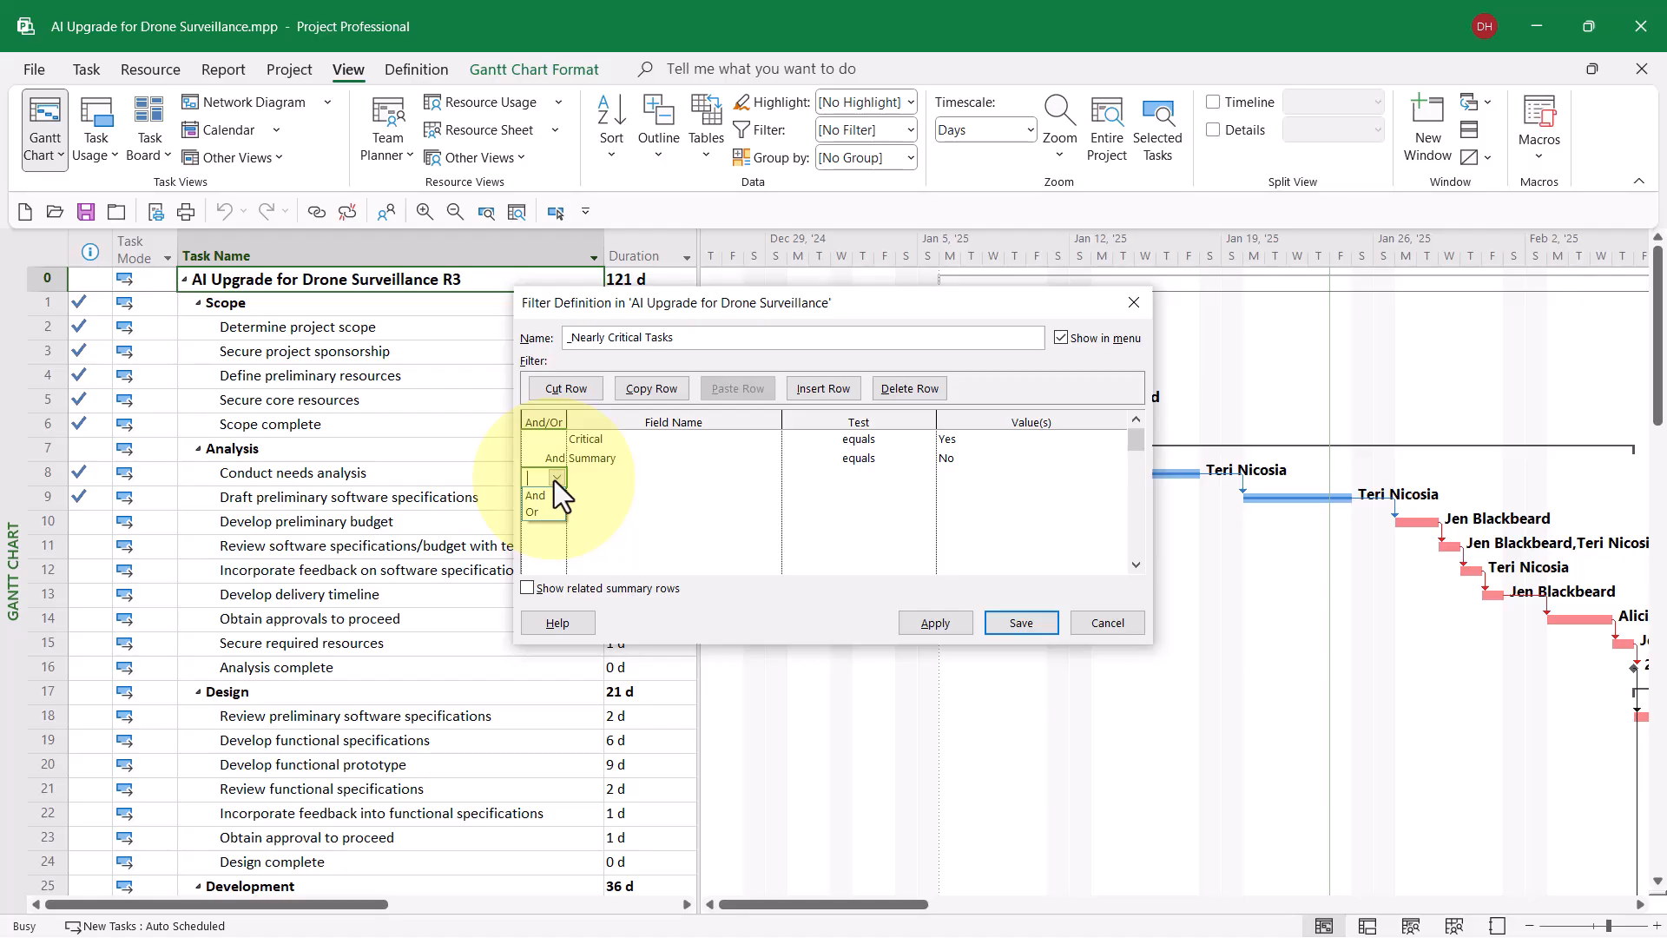
left_click(543, 497)
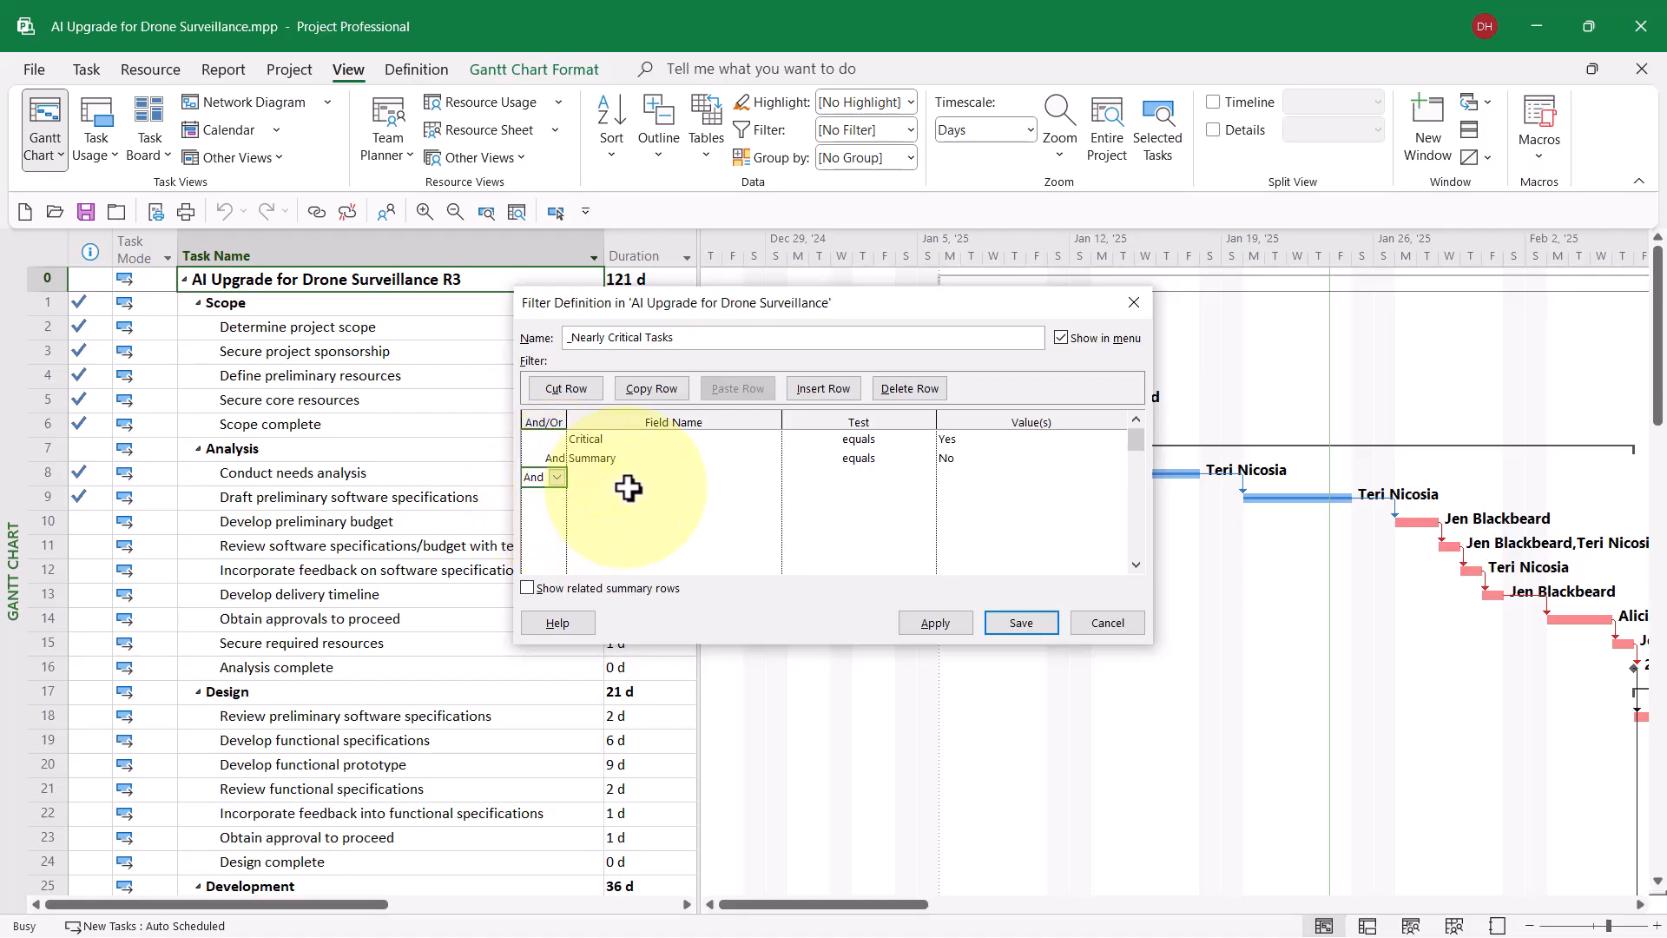
left_click(631, 476)
type("Total Slack")
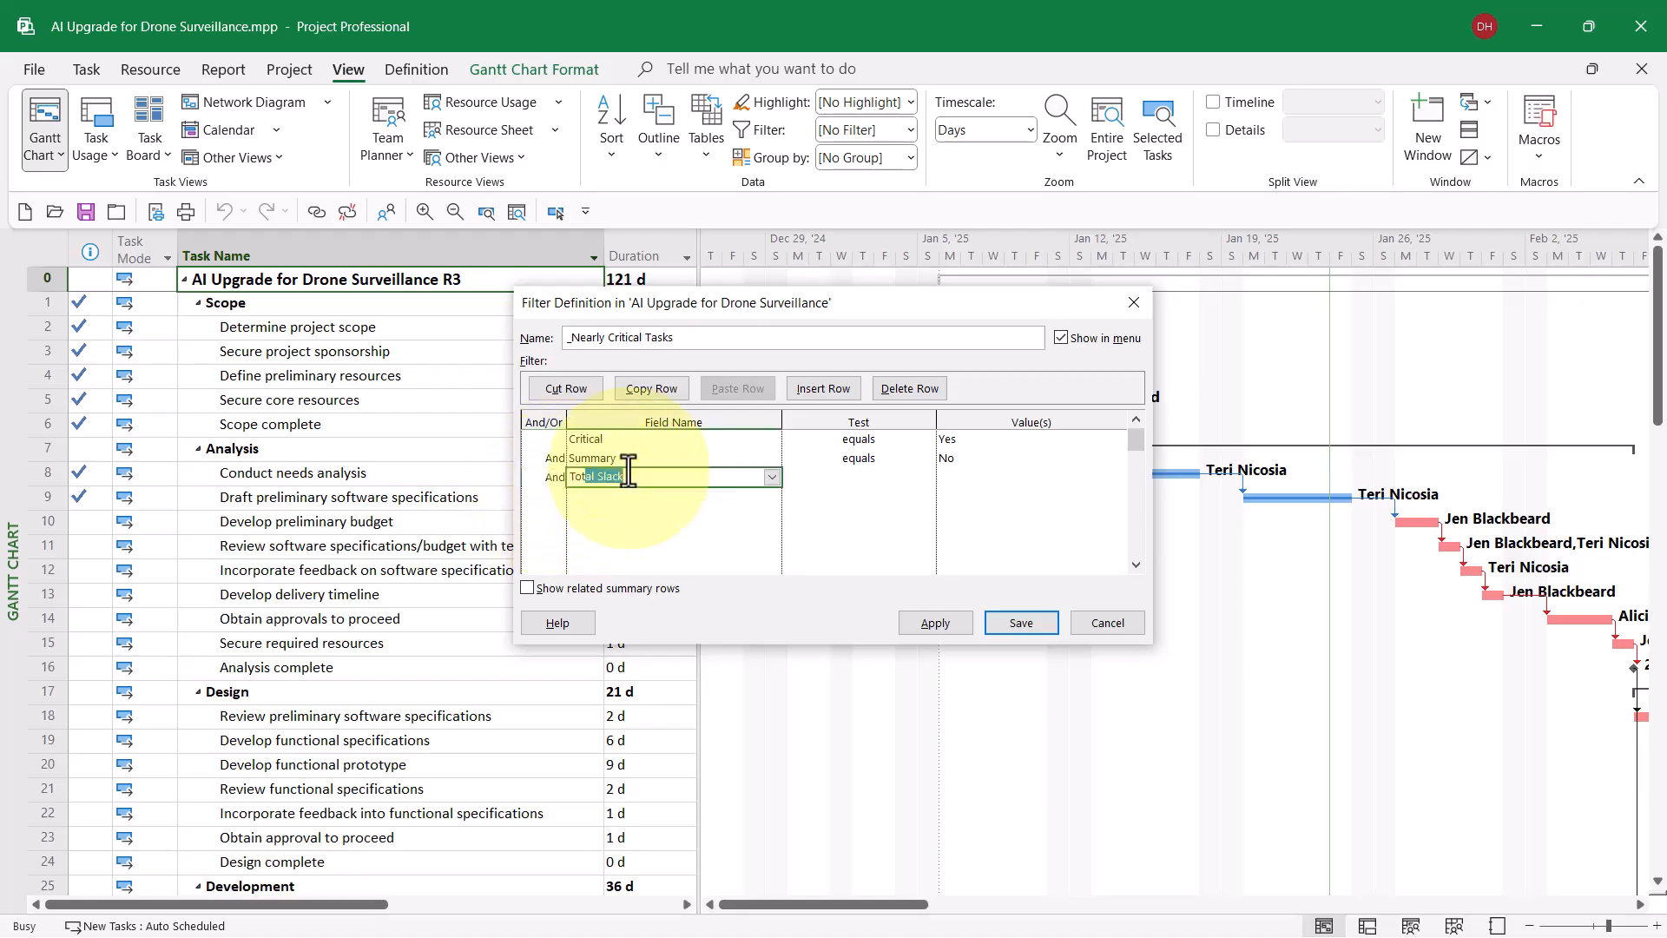
key("Return")
left_click(835, 478)
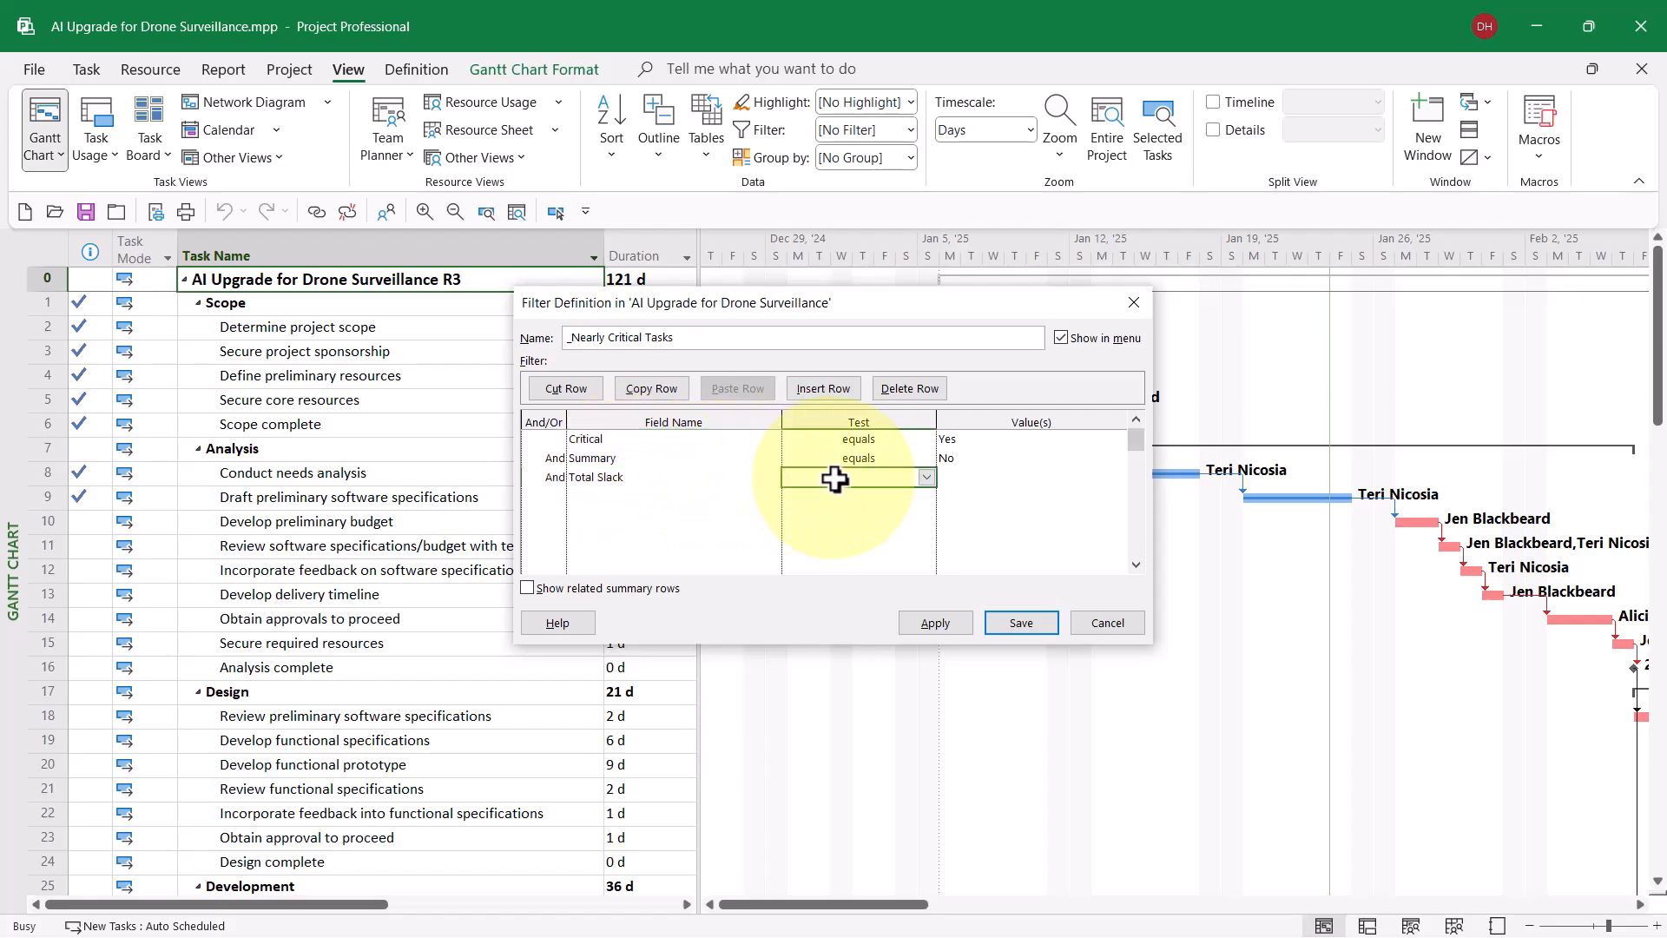
left_click(927, 479)
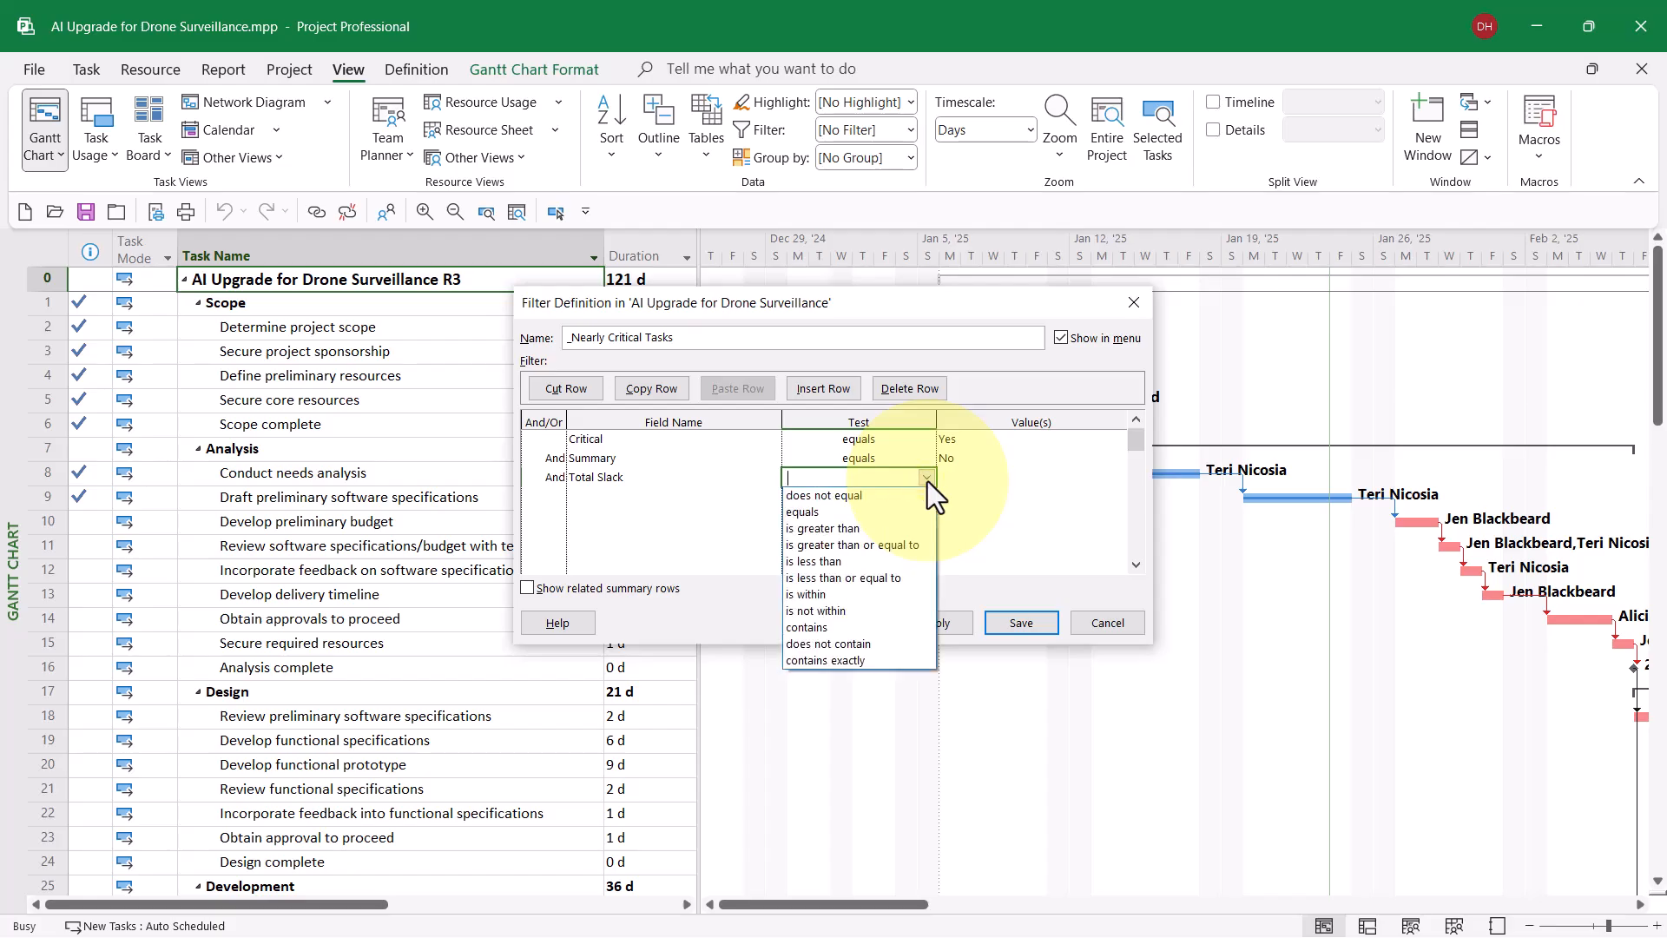
left_click(877, 528)
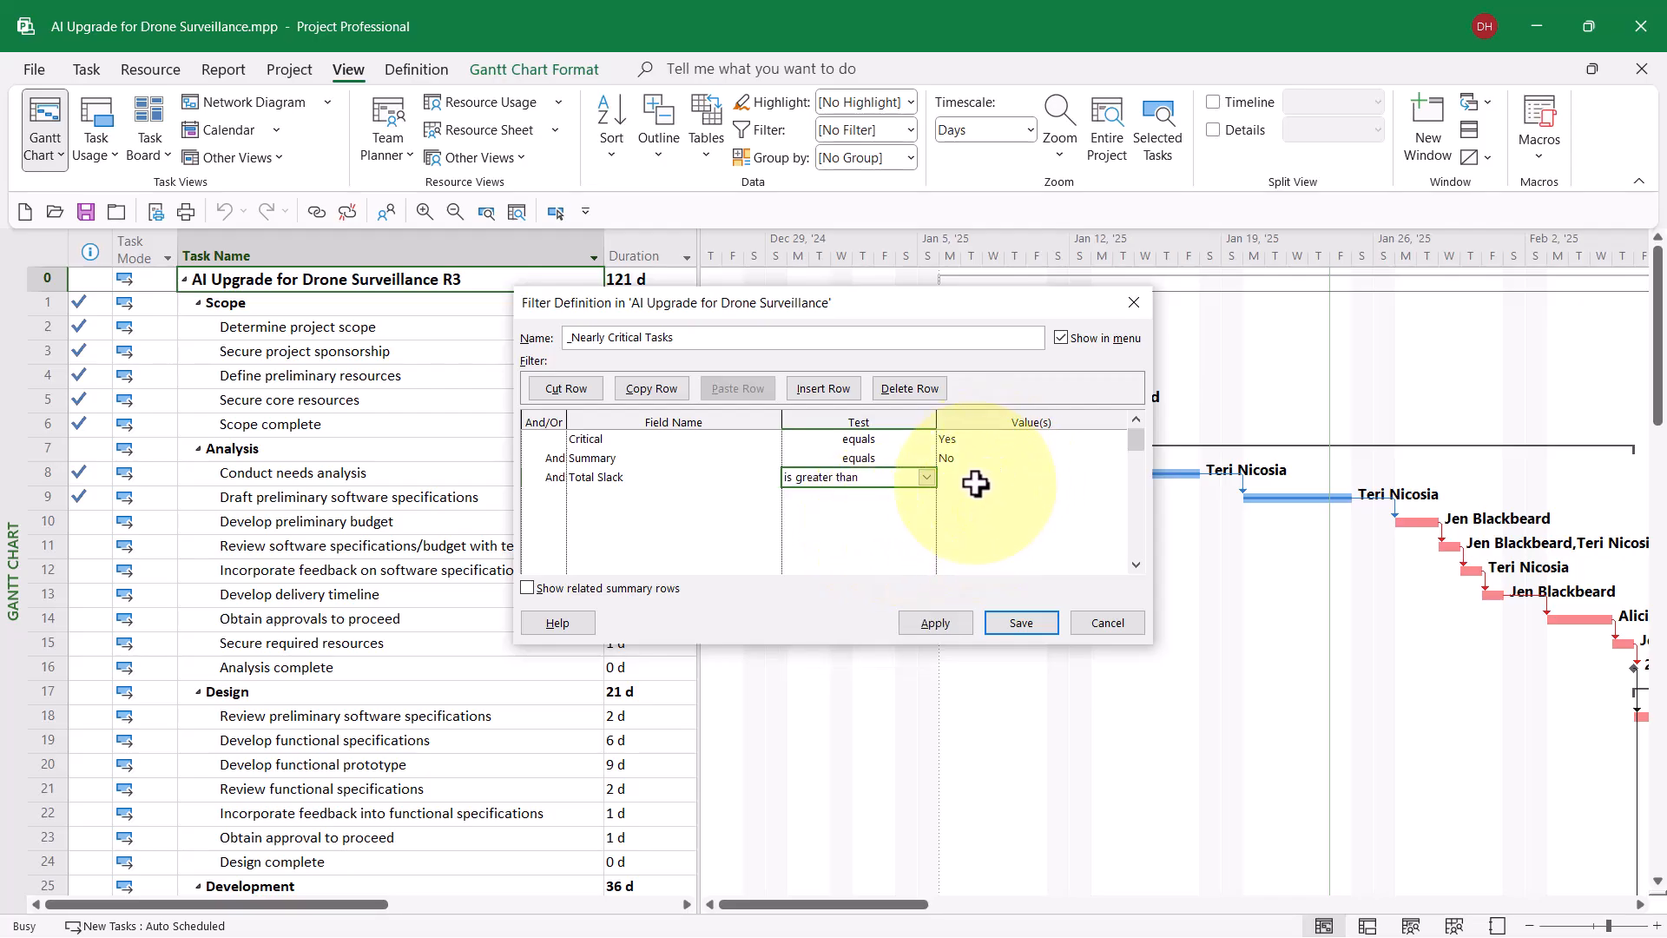
left_click(974, 479)
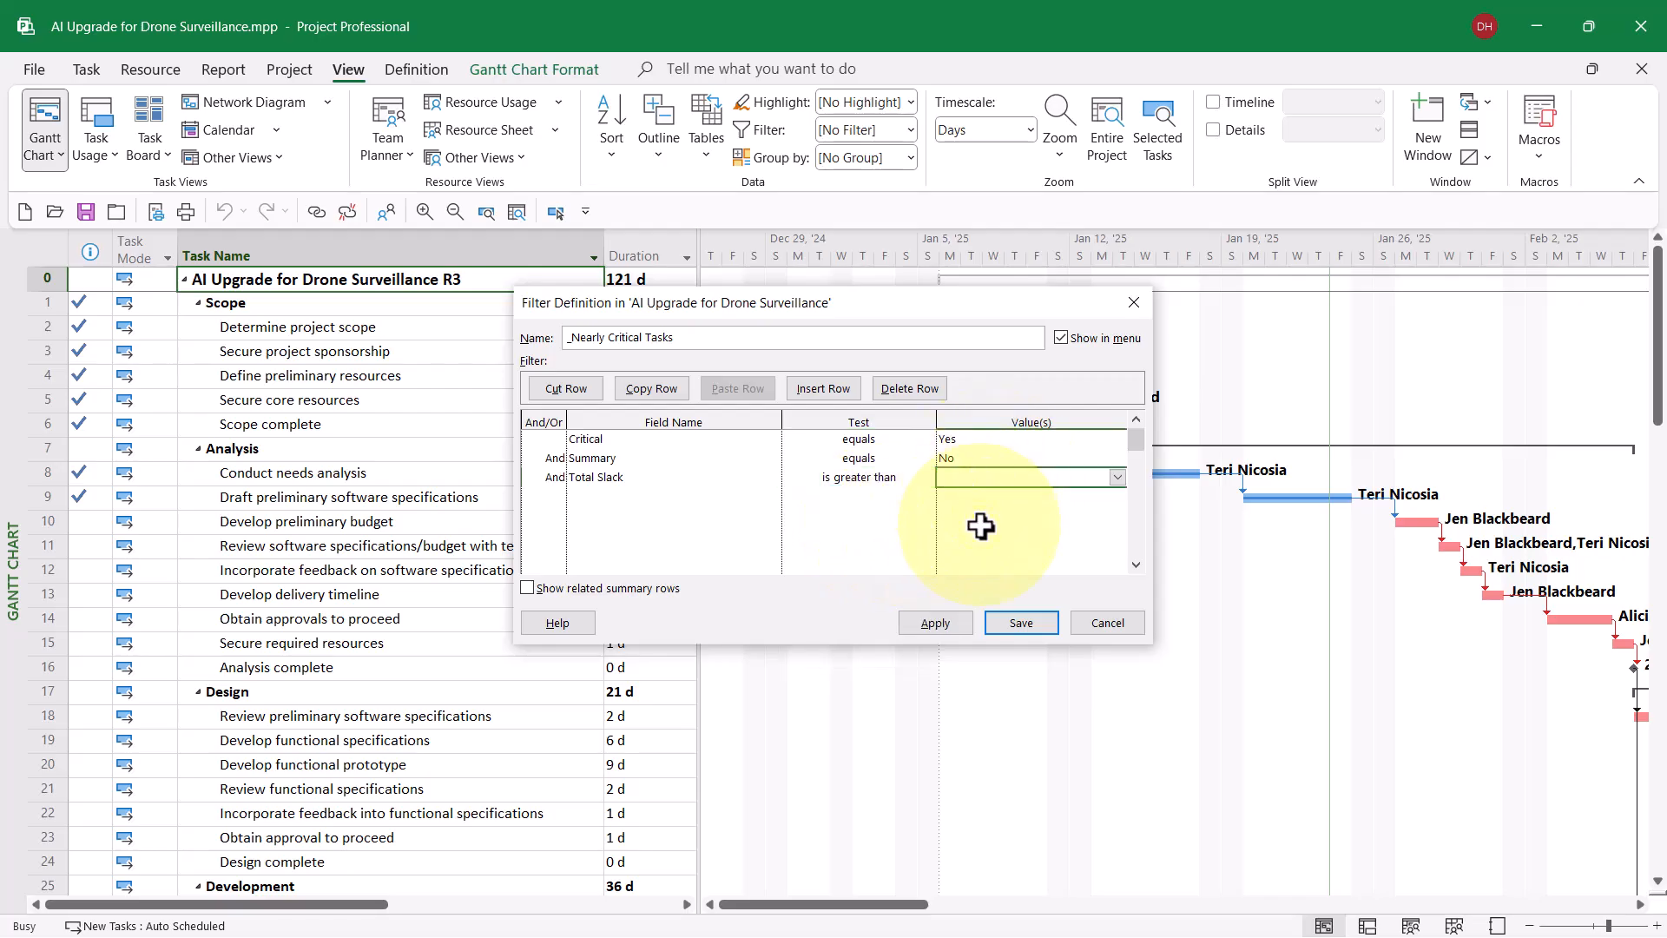
type("0")
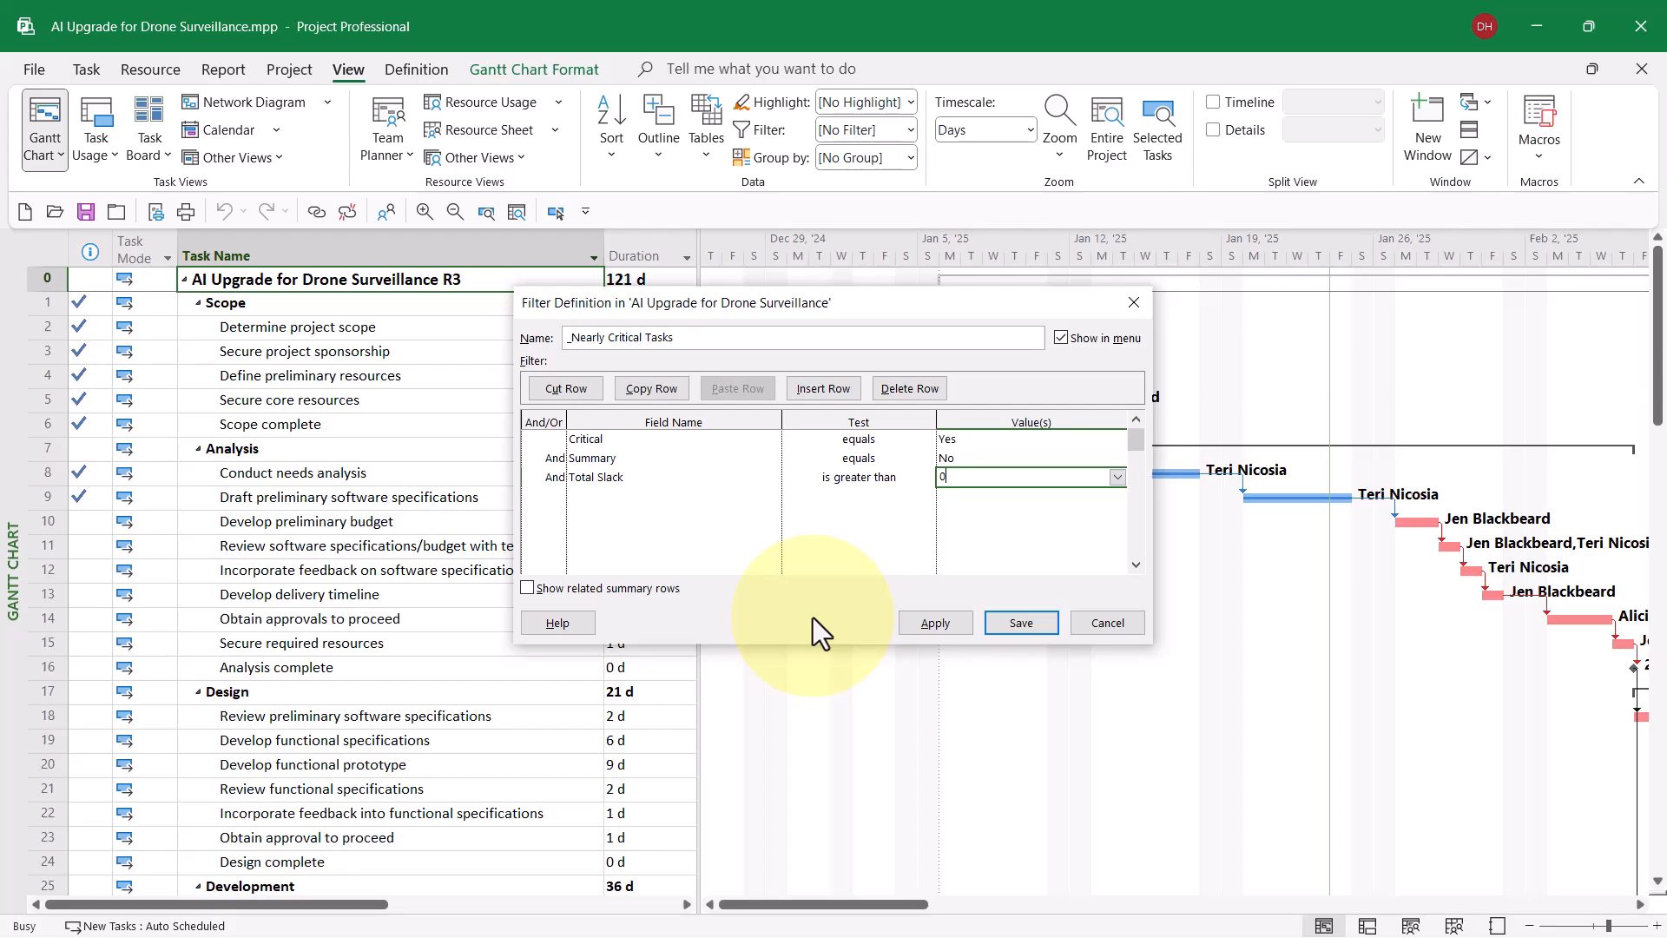
left_click(1033, 629)
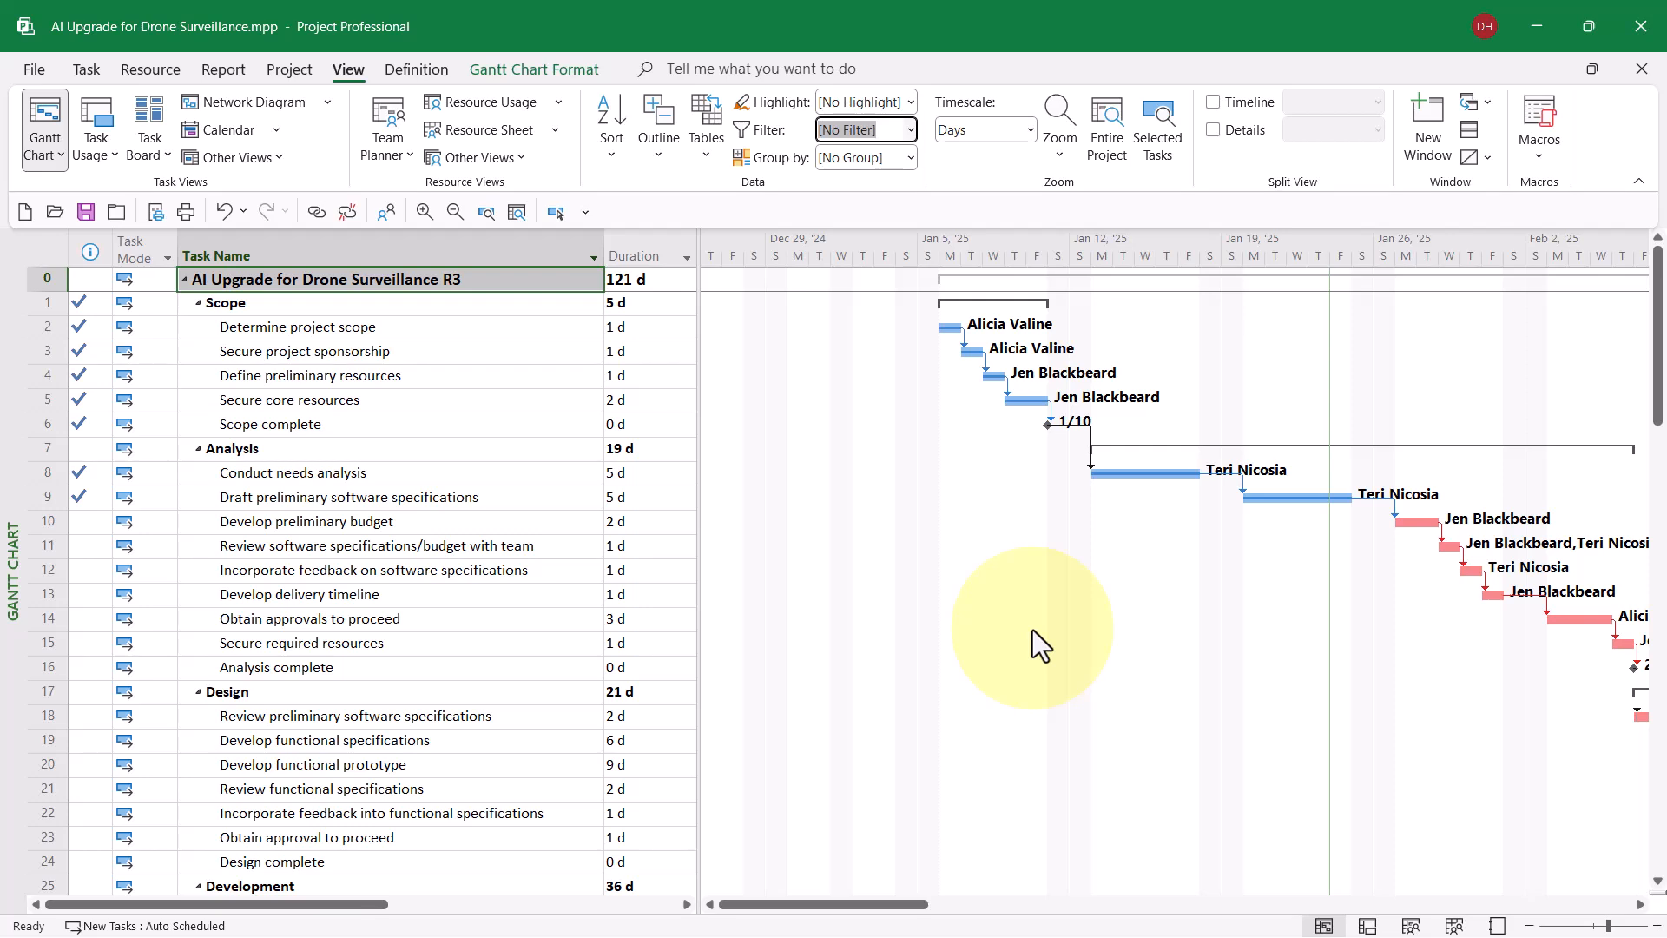
Apply _Nearly Critical Tasks as a highlight filter and check the task list down to the Training phase for highlighted tasks
left_click(912, 103)
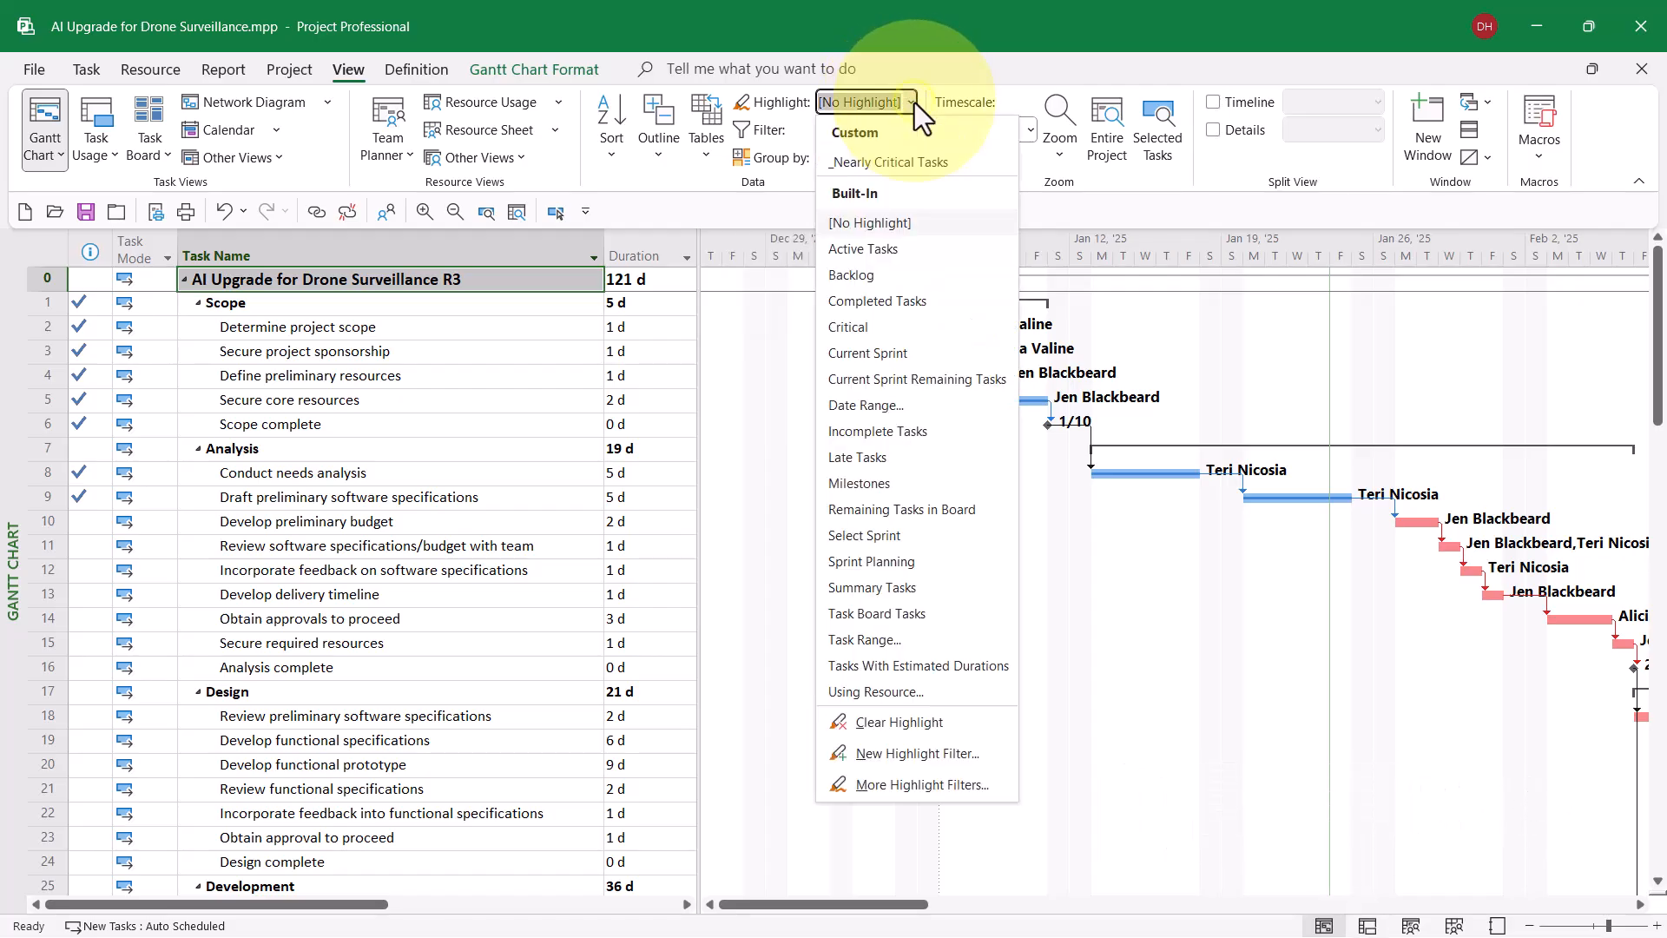
left_click(969, 169)
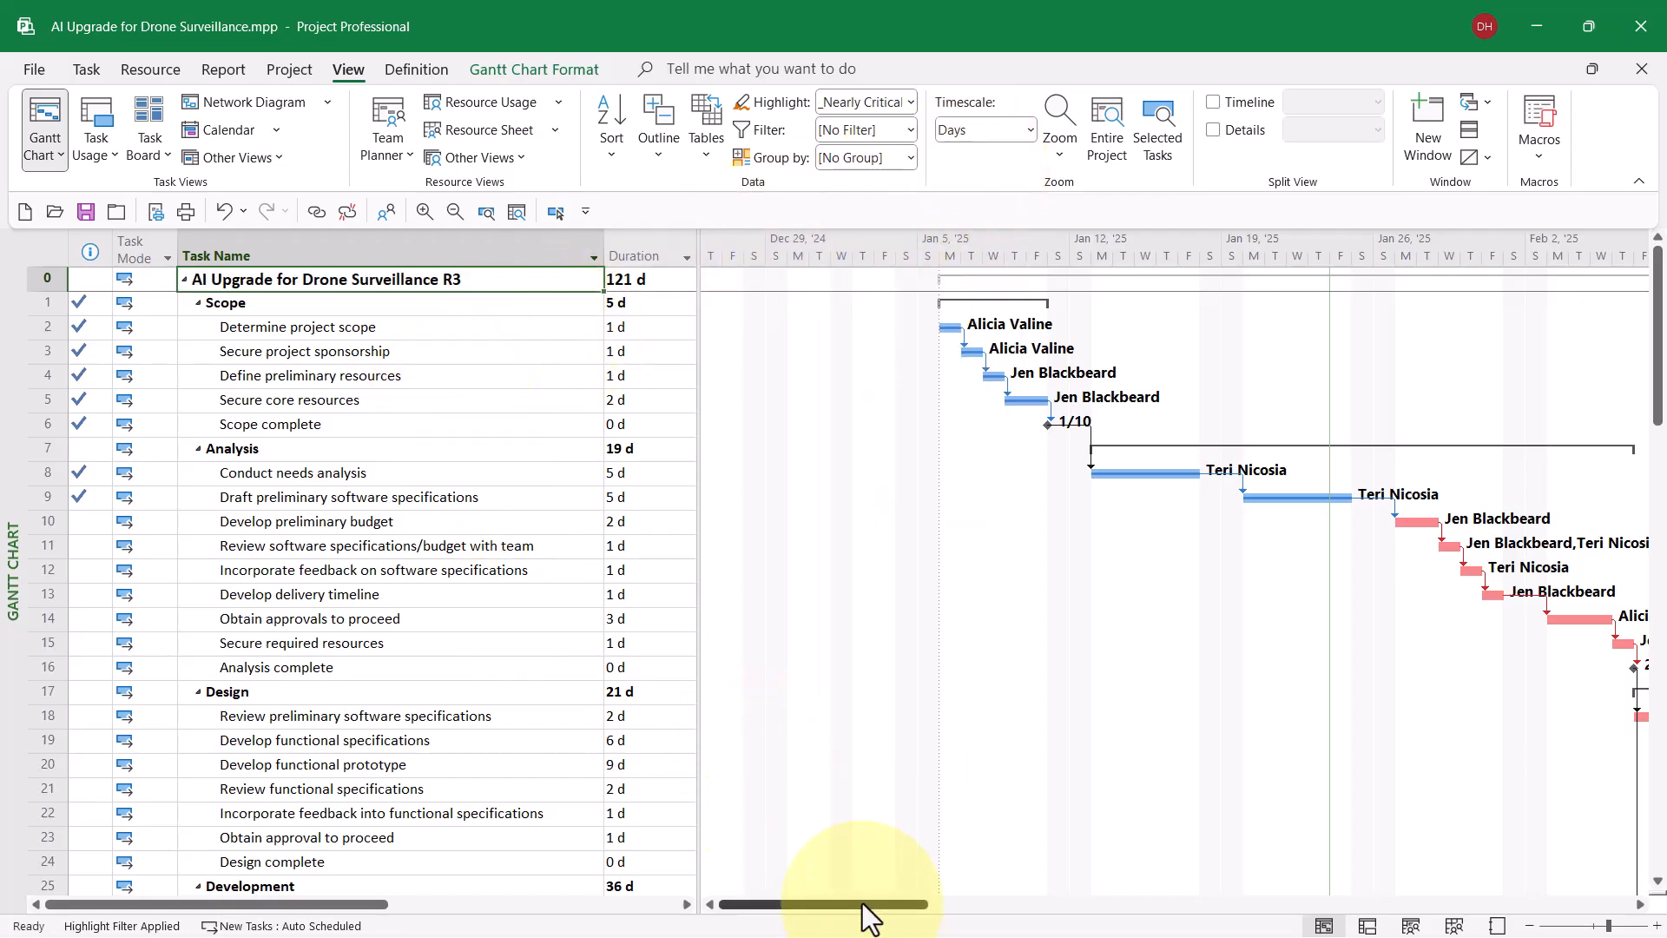
left_click_drag(862, 903, 1013, 896)
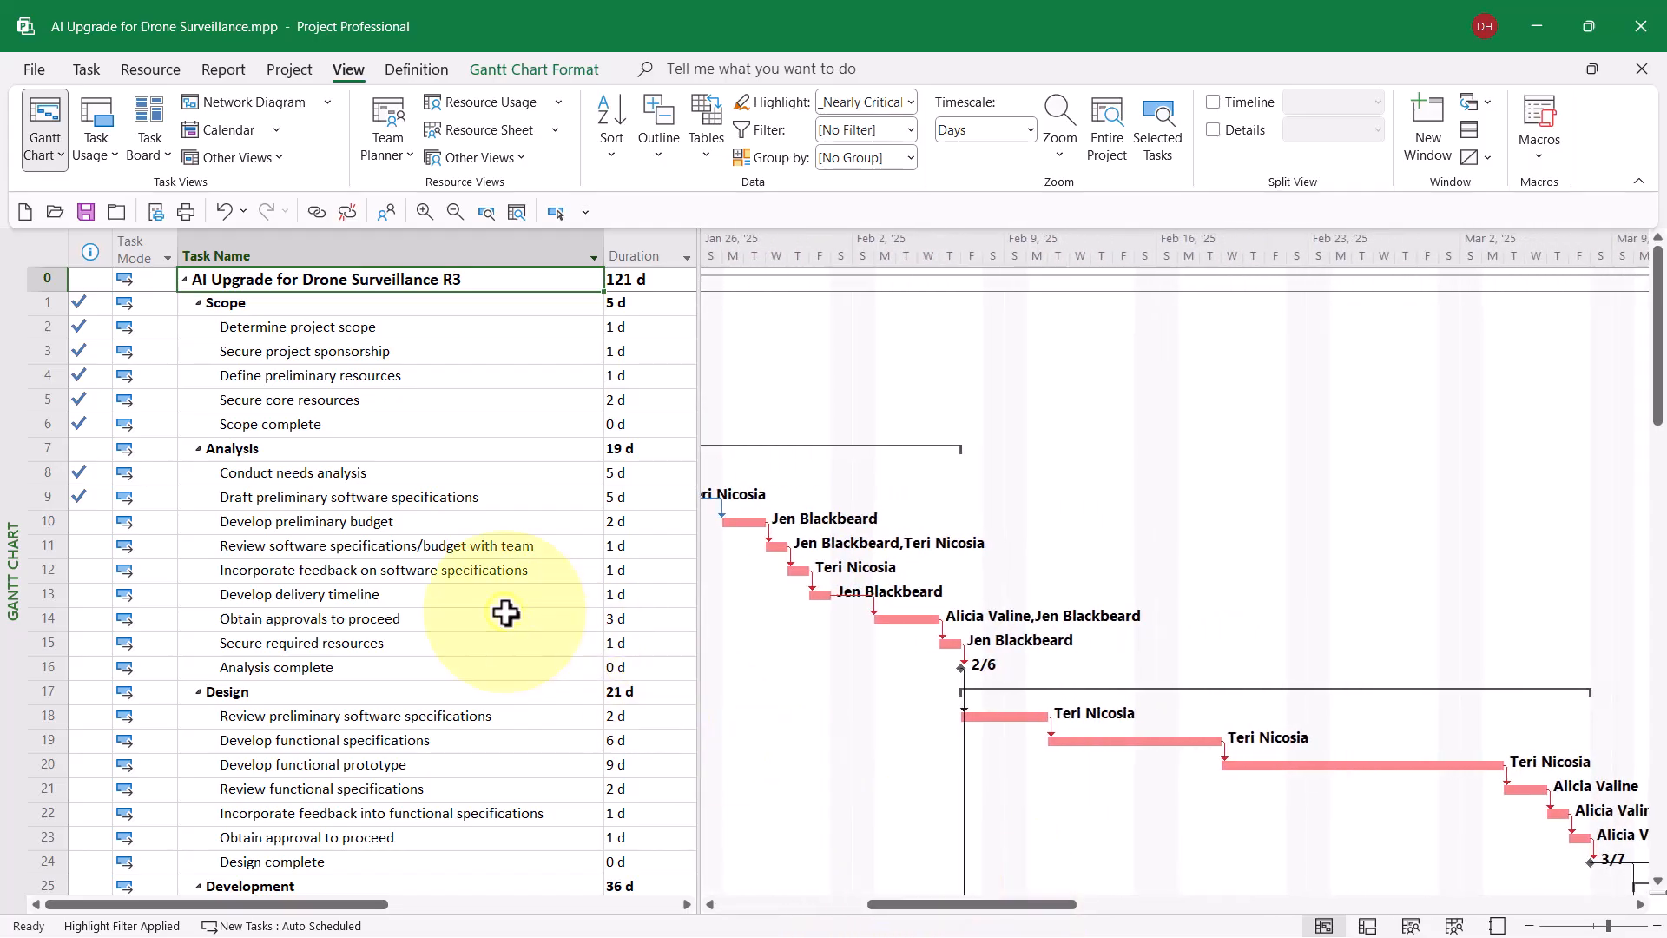
scroll(371, 495, "down", 2)
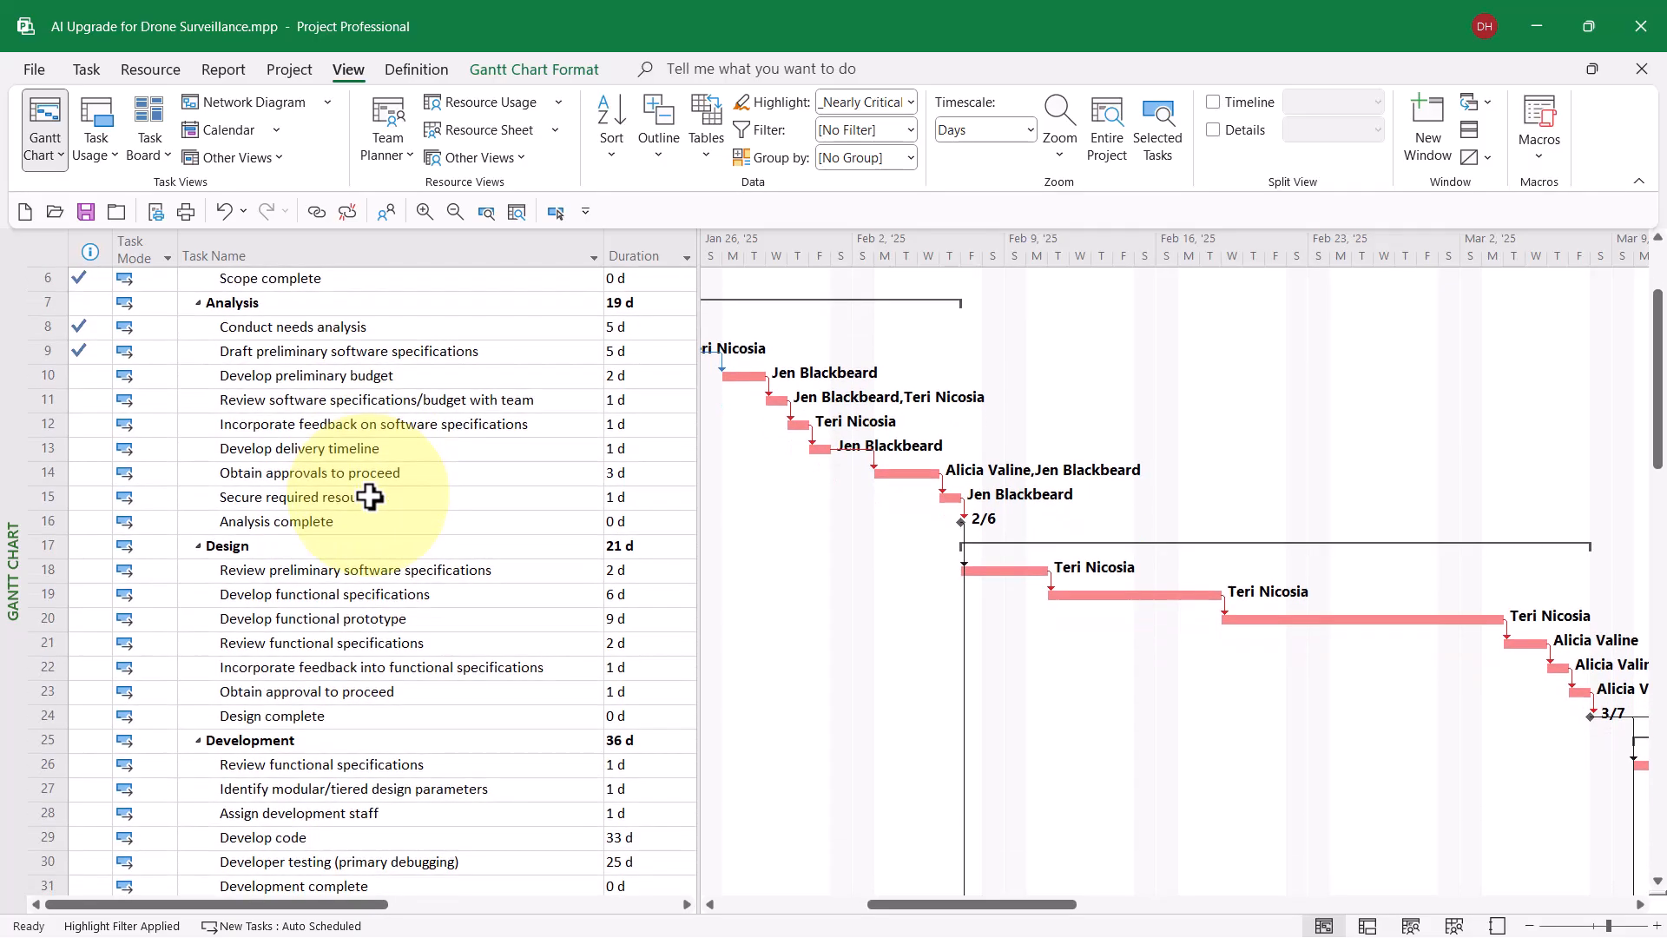
scroll(371, 497, "down", 3)
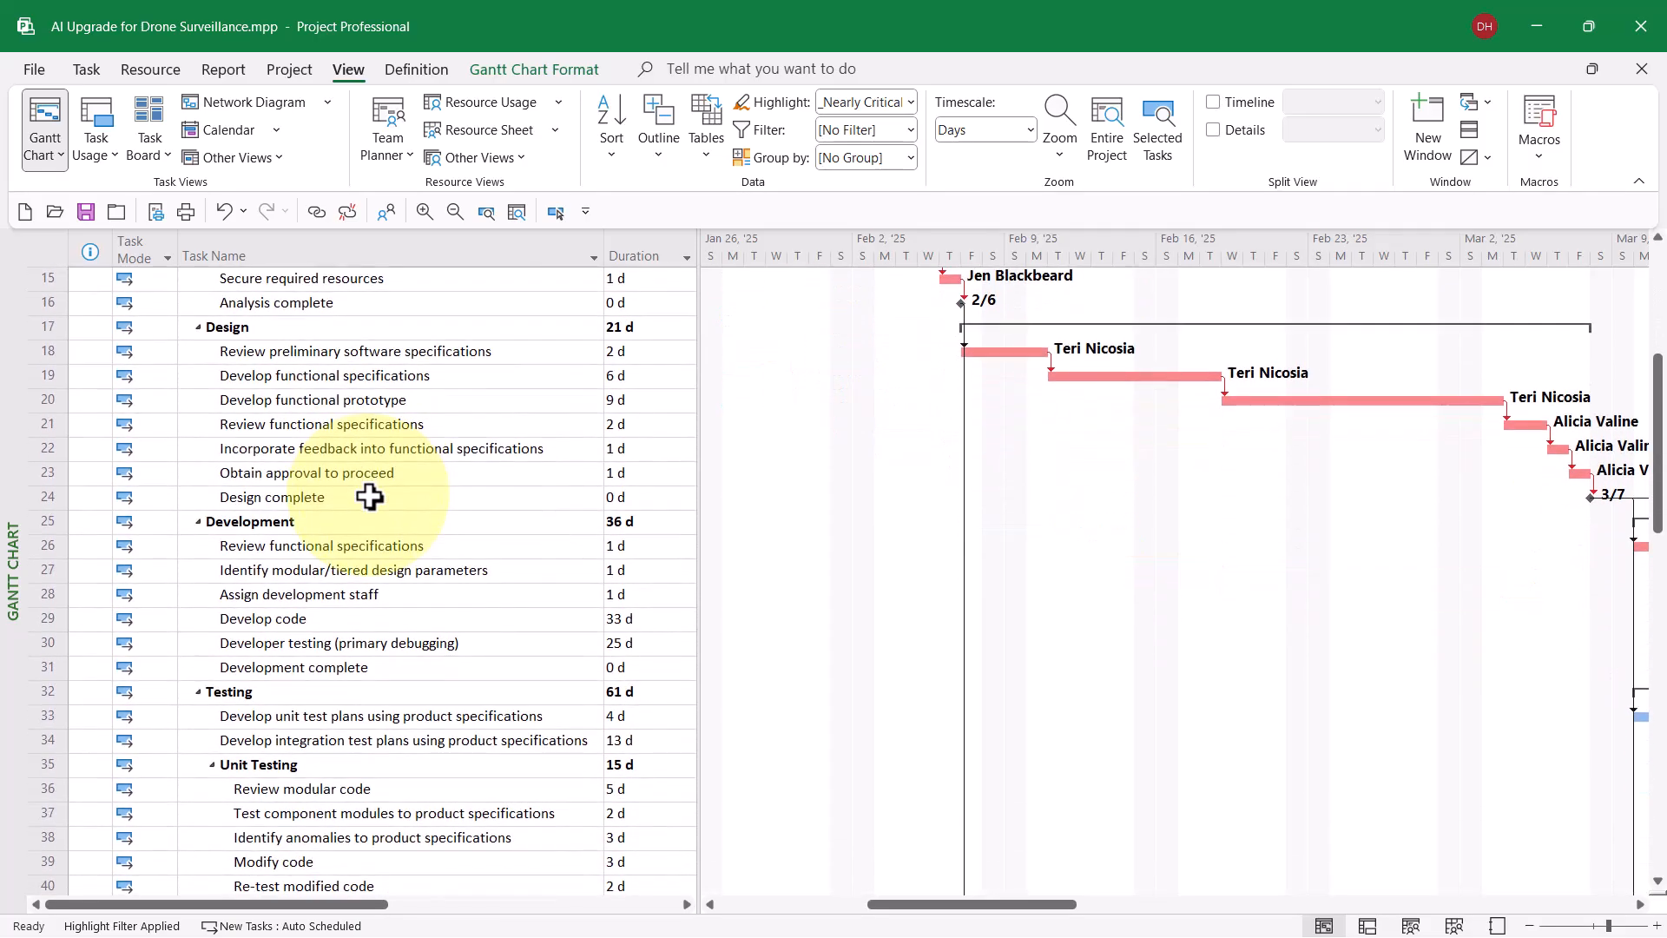
scroll(371, 497, "down", 4)
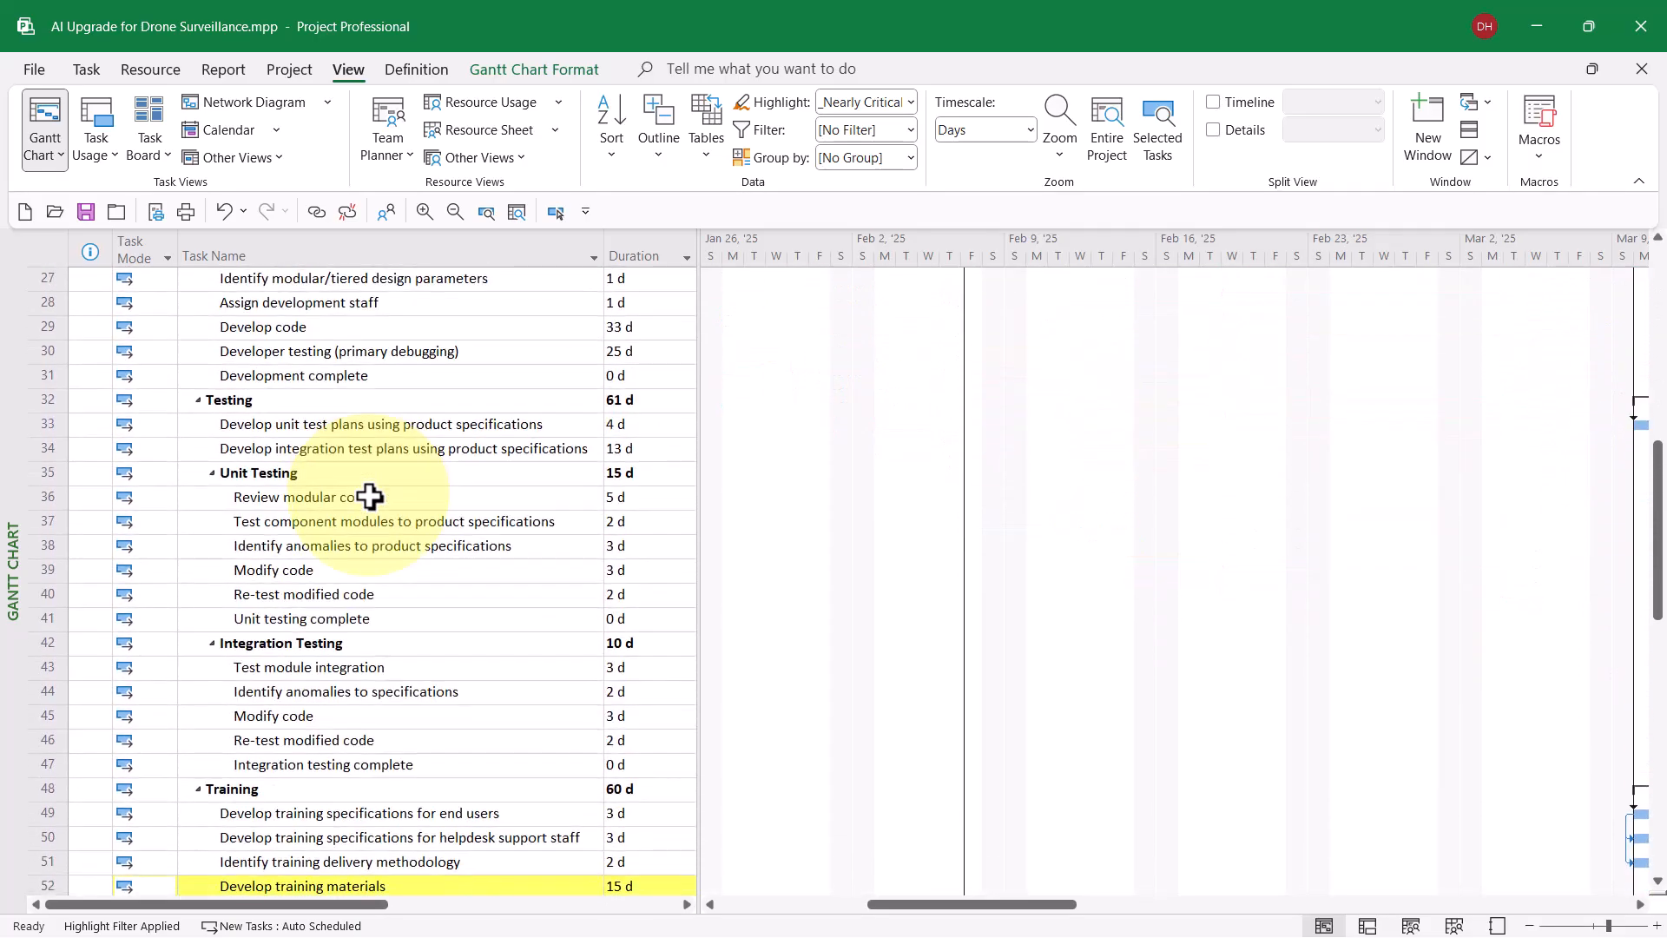
Find the highlighted tasks in the Training phase and bring the Gantt bar of Develop training materials into view to examine them
scroll(370, 497, "down", 4)
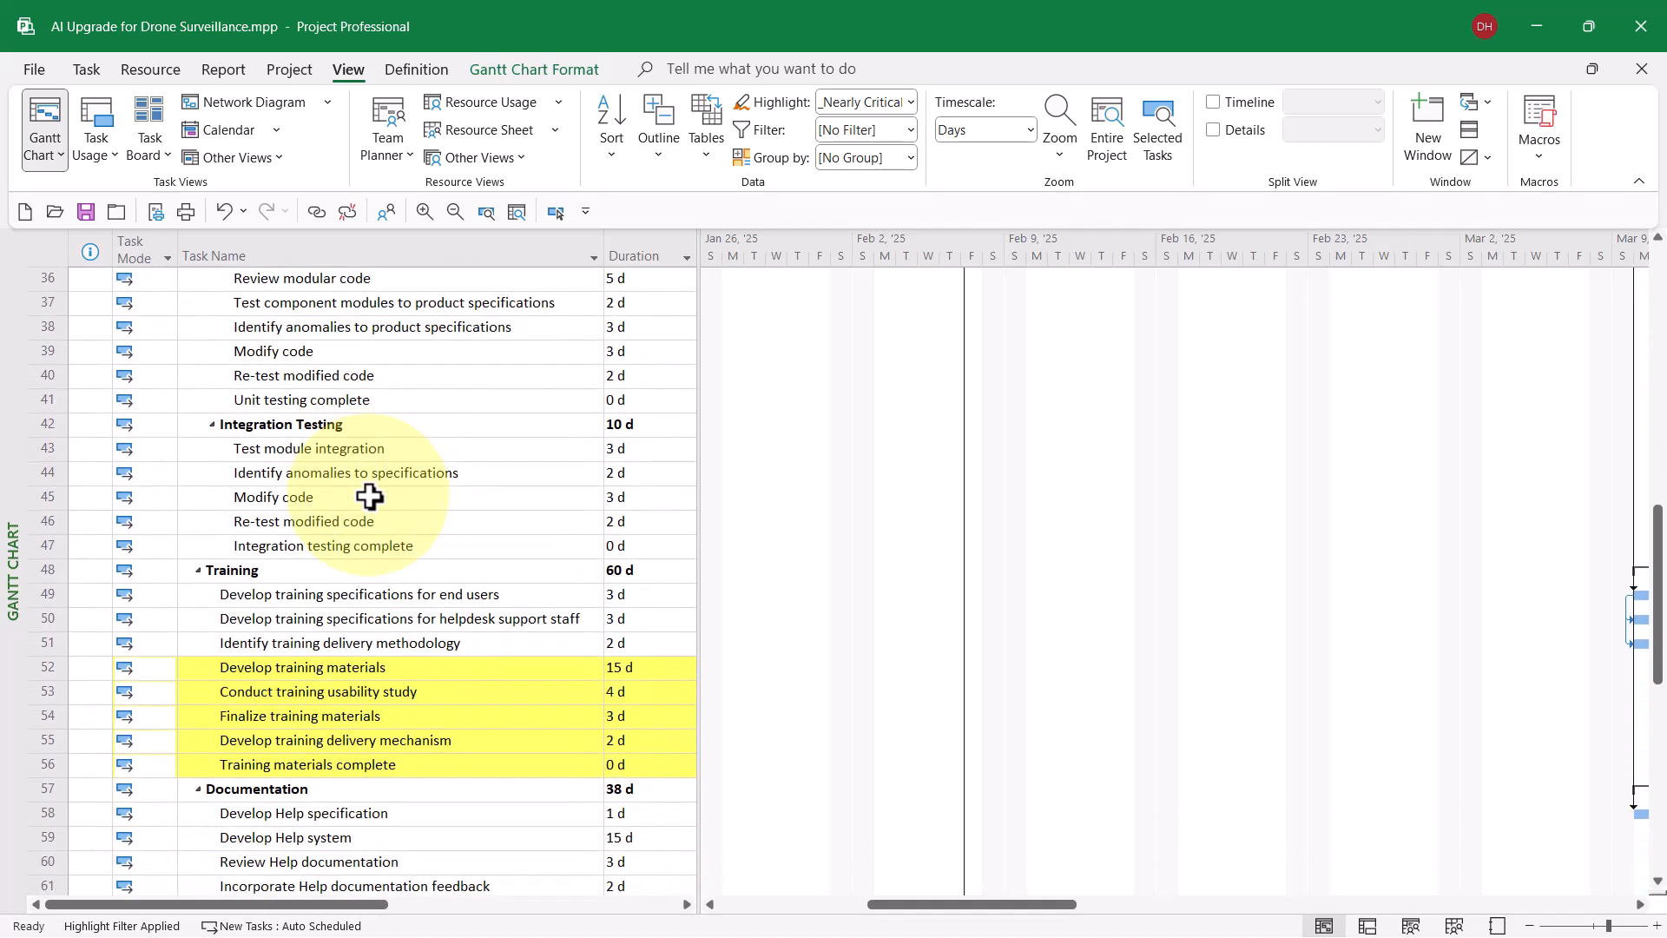
scroll(371, 497, "down", 1)
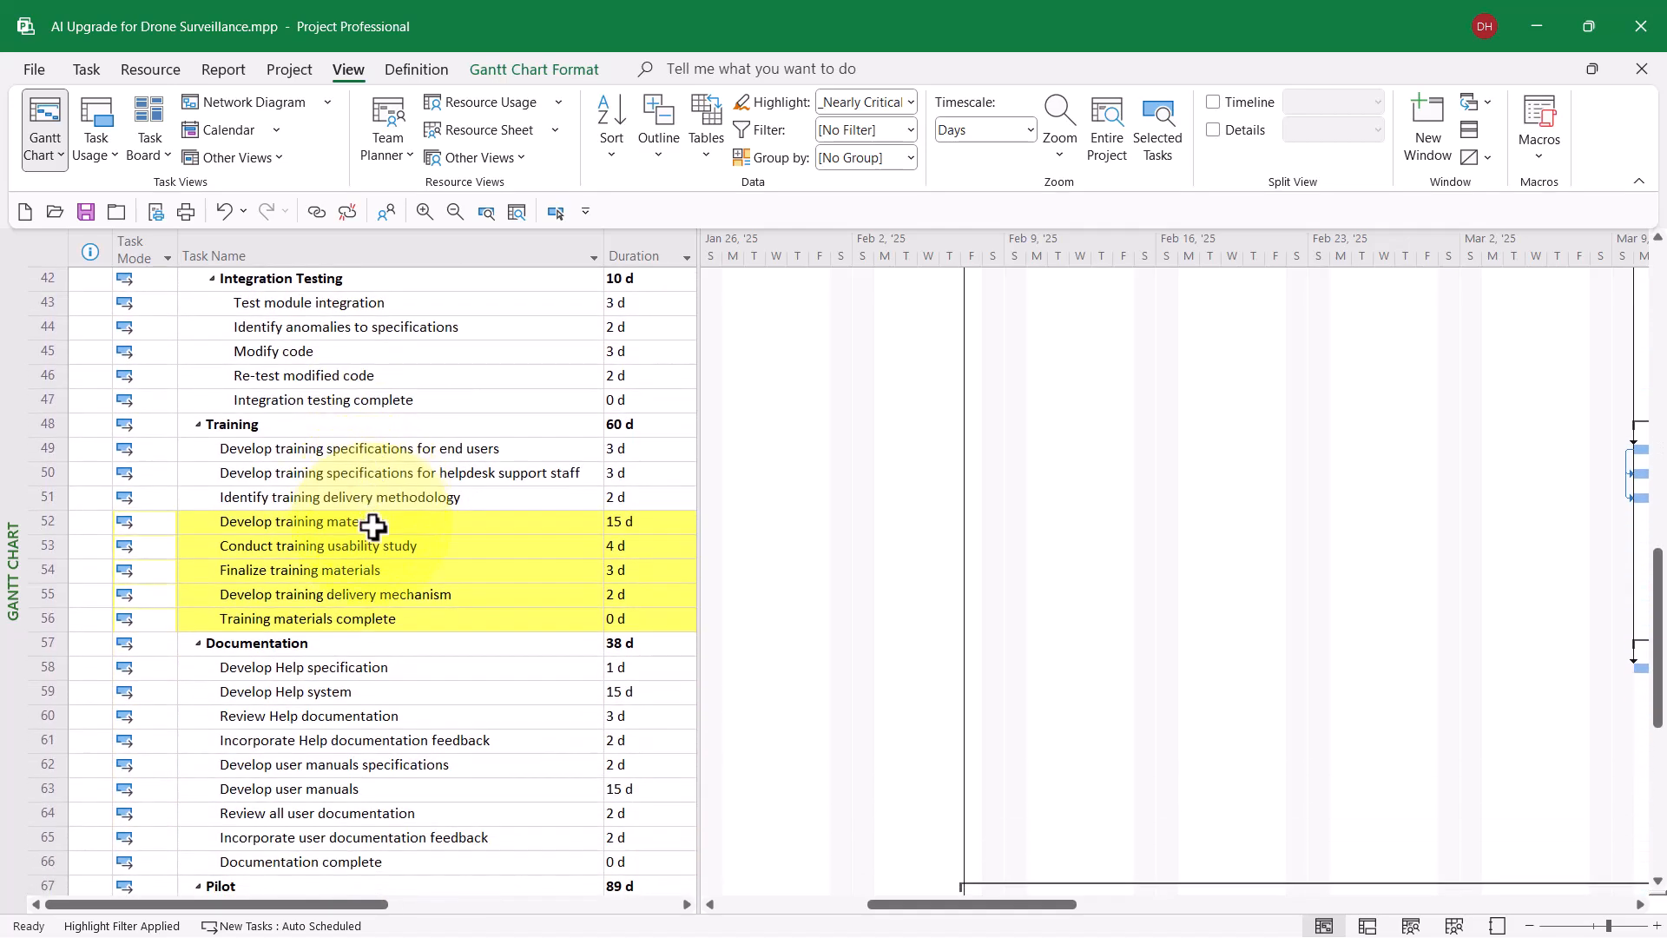
left_click(374, 523)
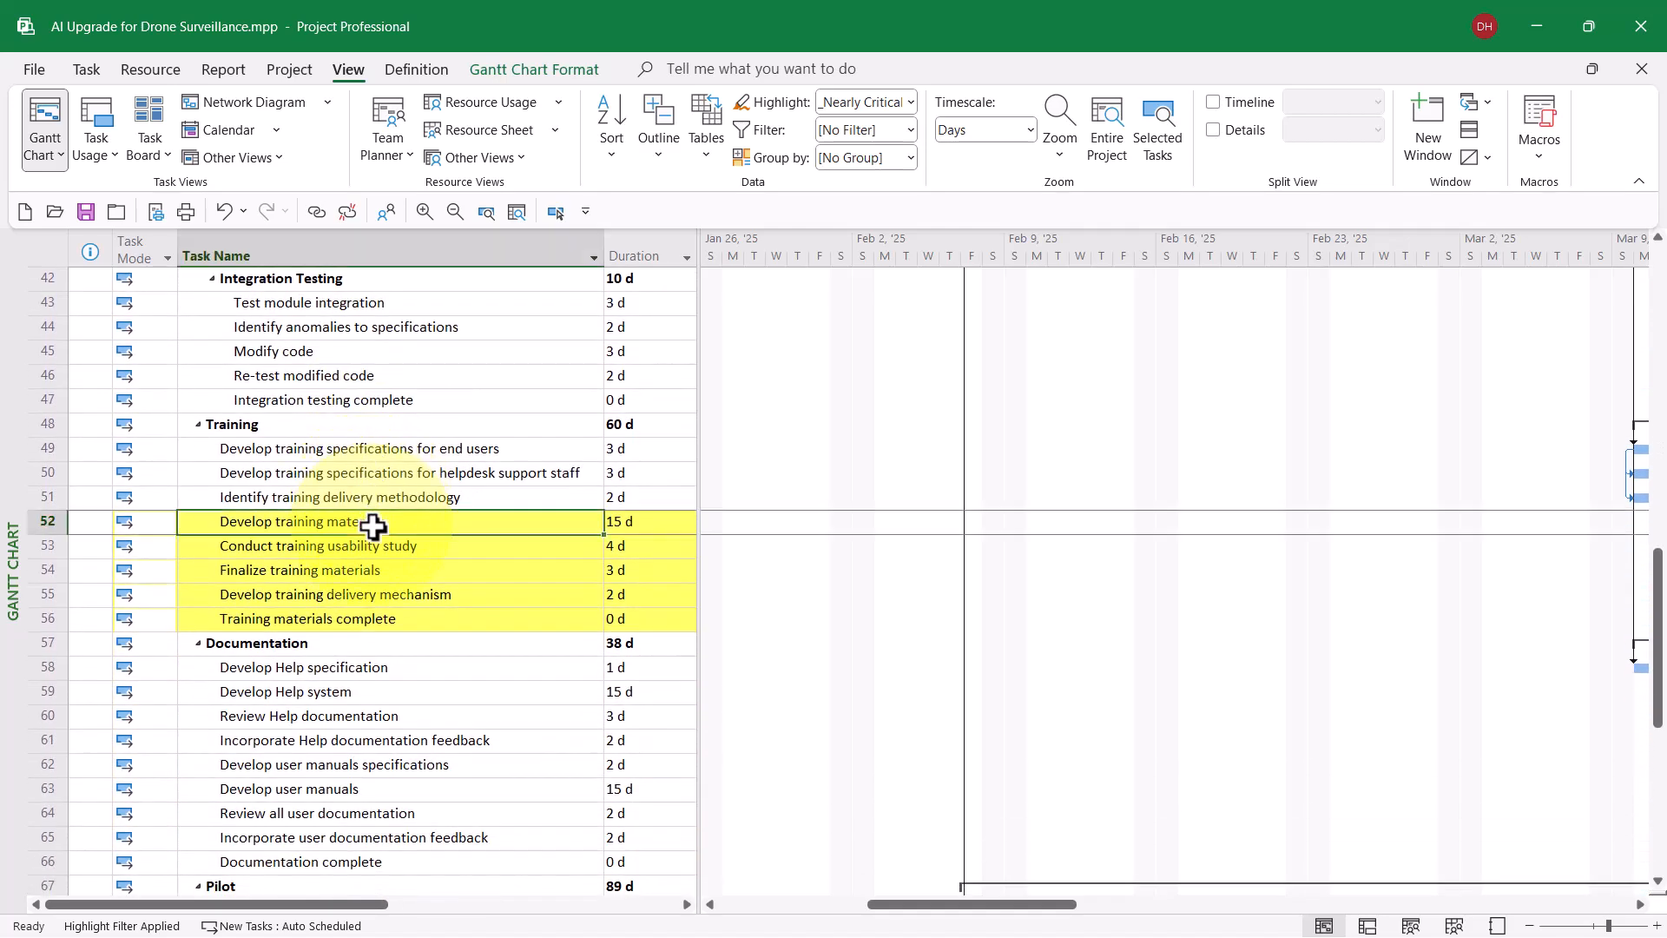
left_click(558, 212)
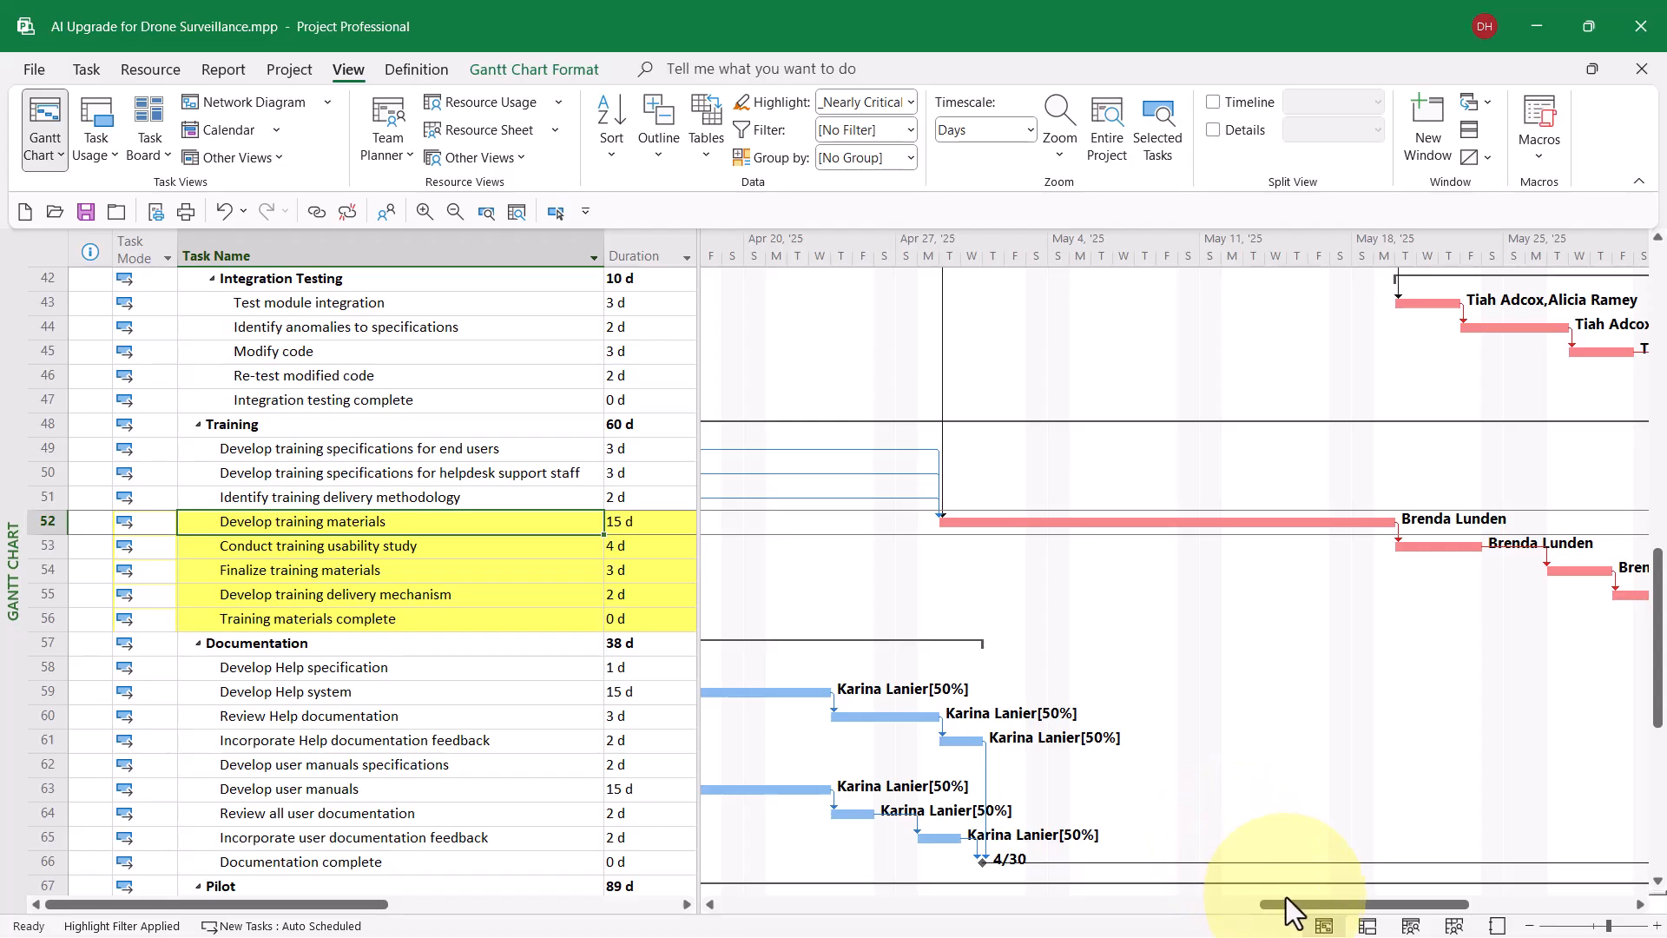
left_click_drag(1290, 903, 1109, 890)
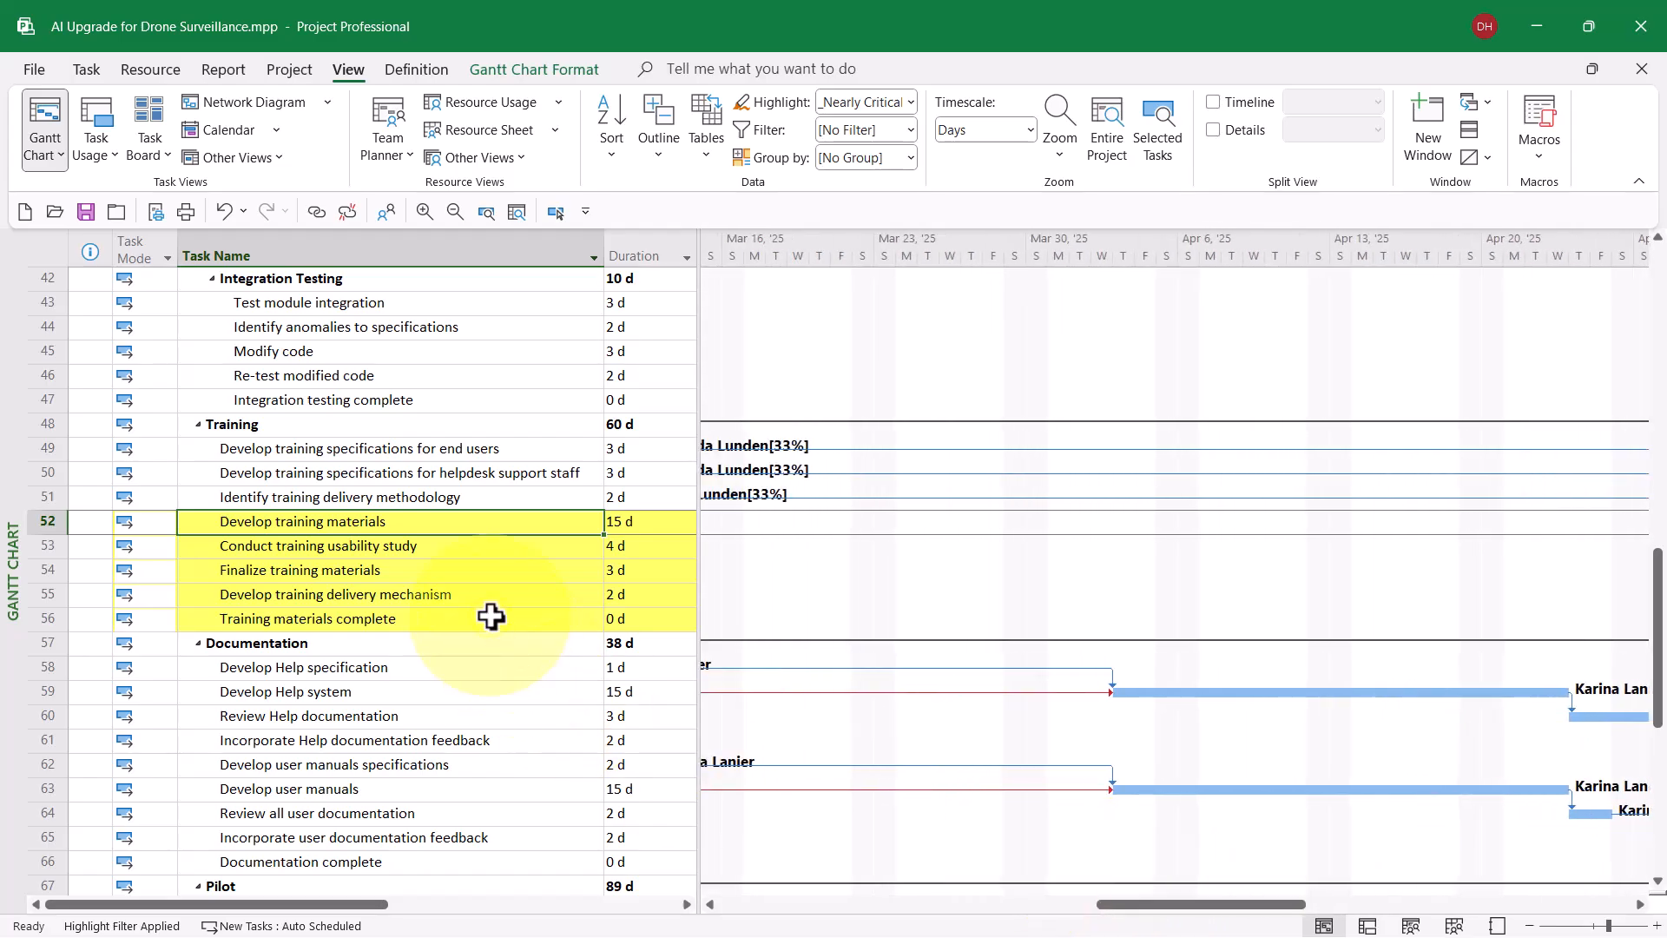
Return to the project summary task at the start of the task list and bring its Gantt bar into view
scroll(491, 616, "up", 12)
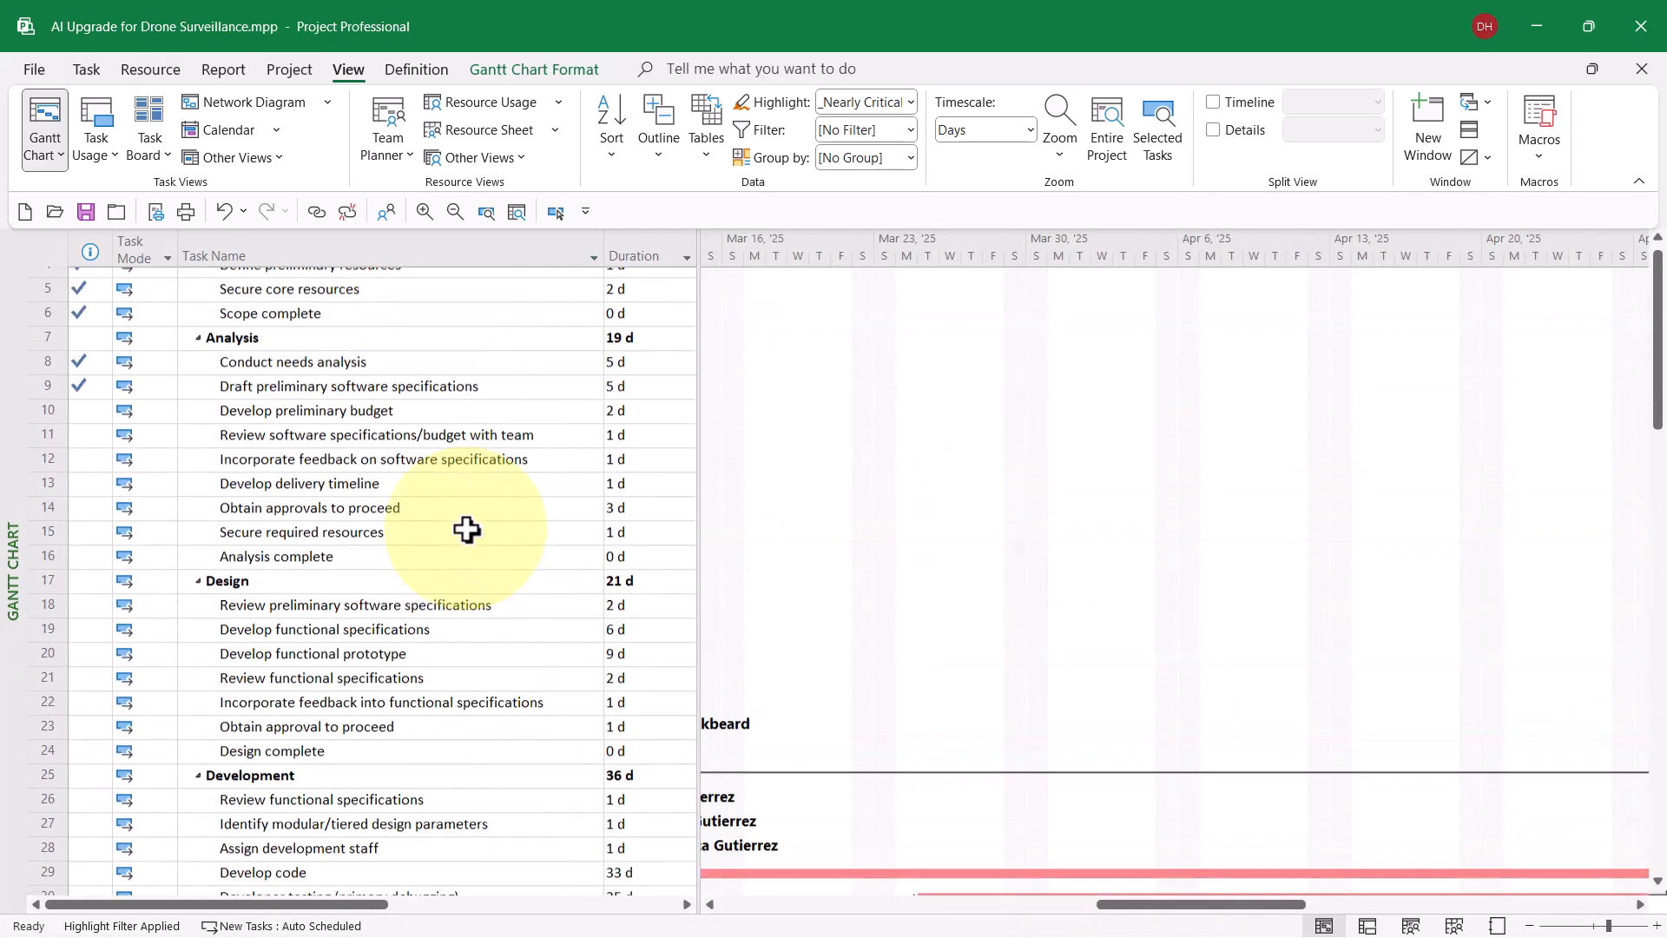
scroll(467, 529, "up", 2)
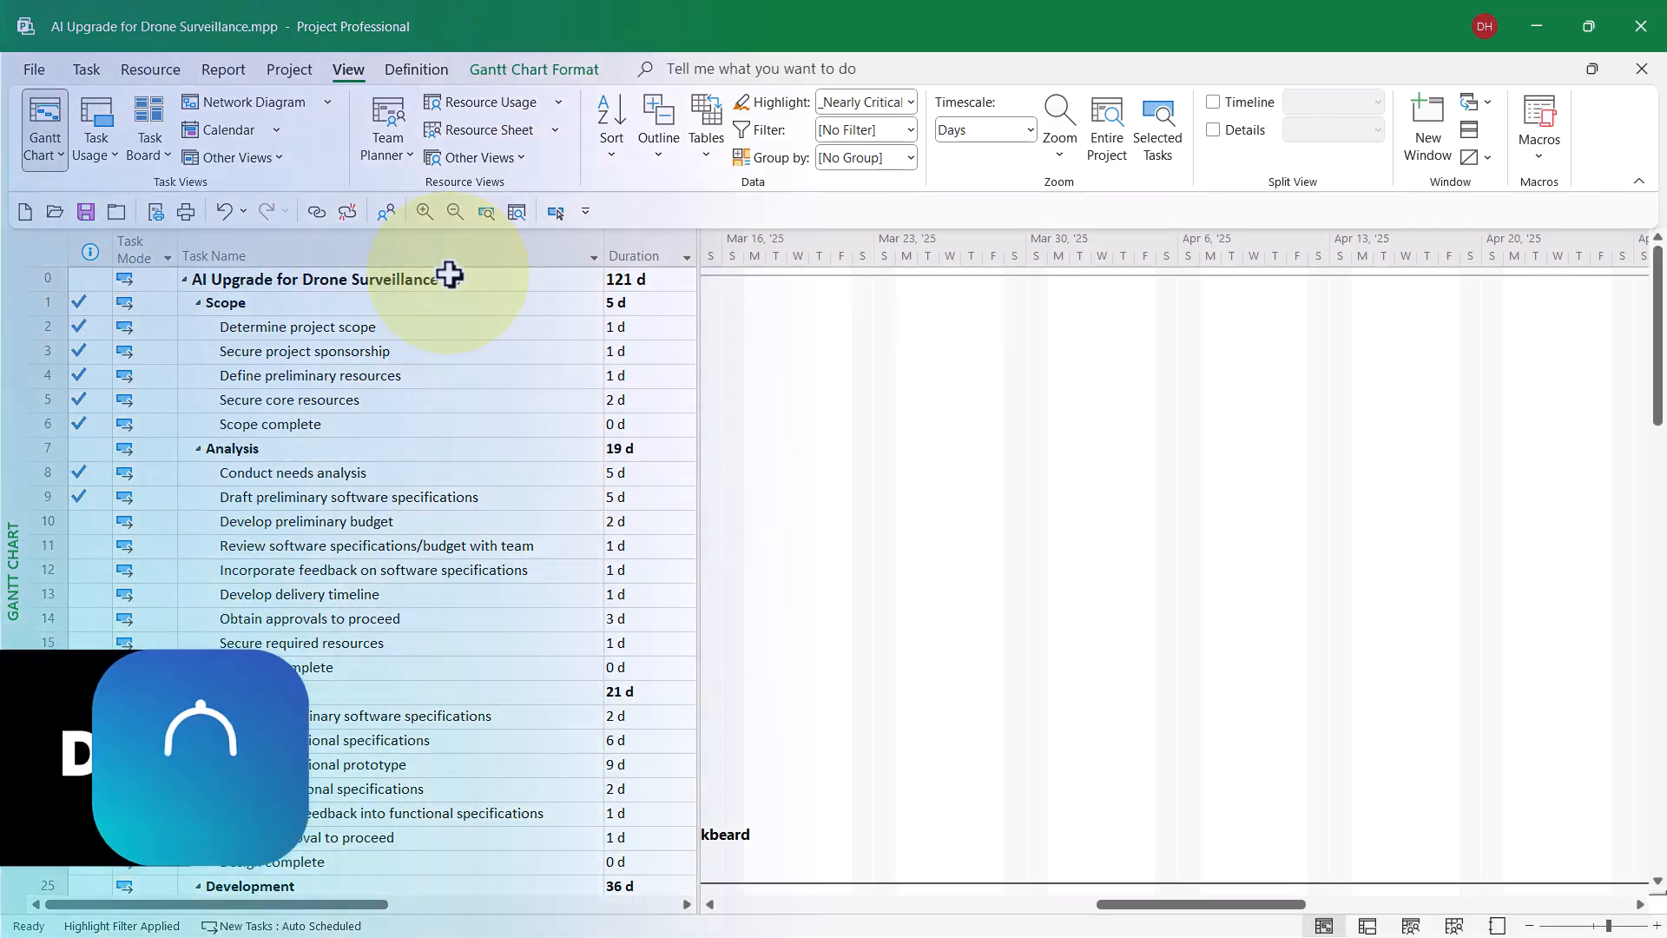
left_click(450, 275)
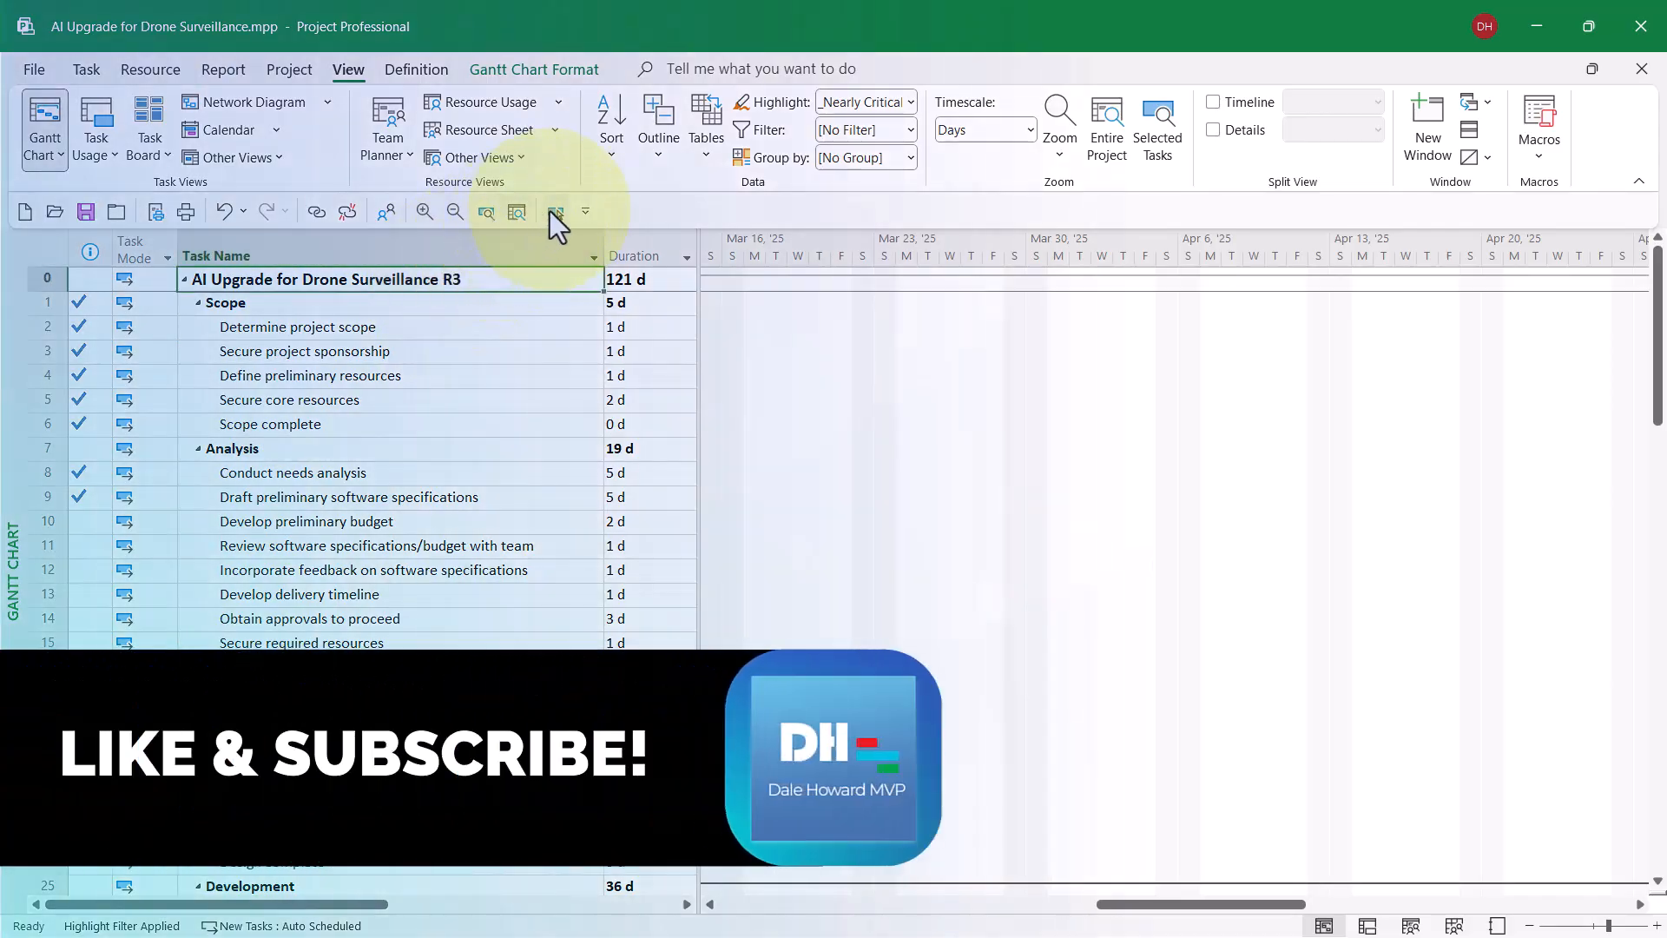
left_click(552, 212)
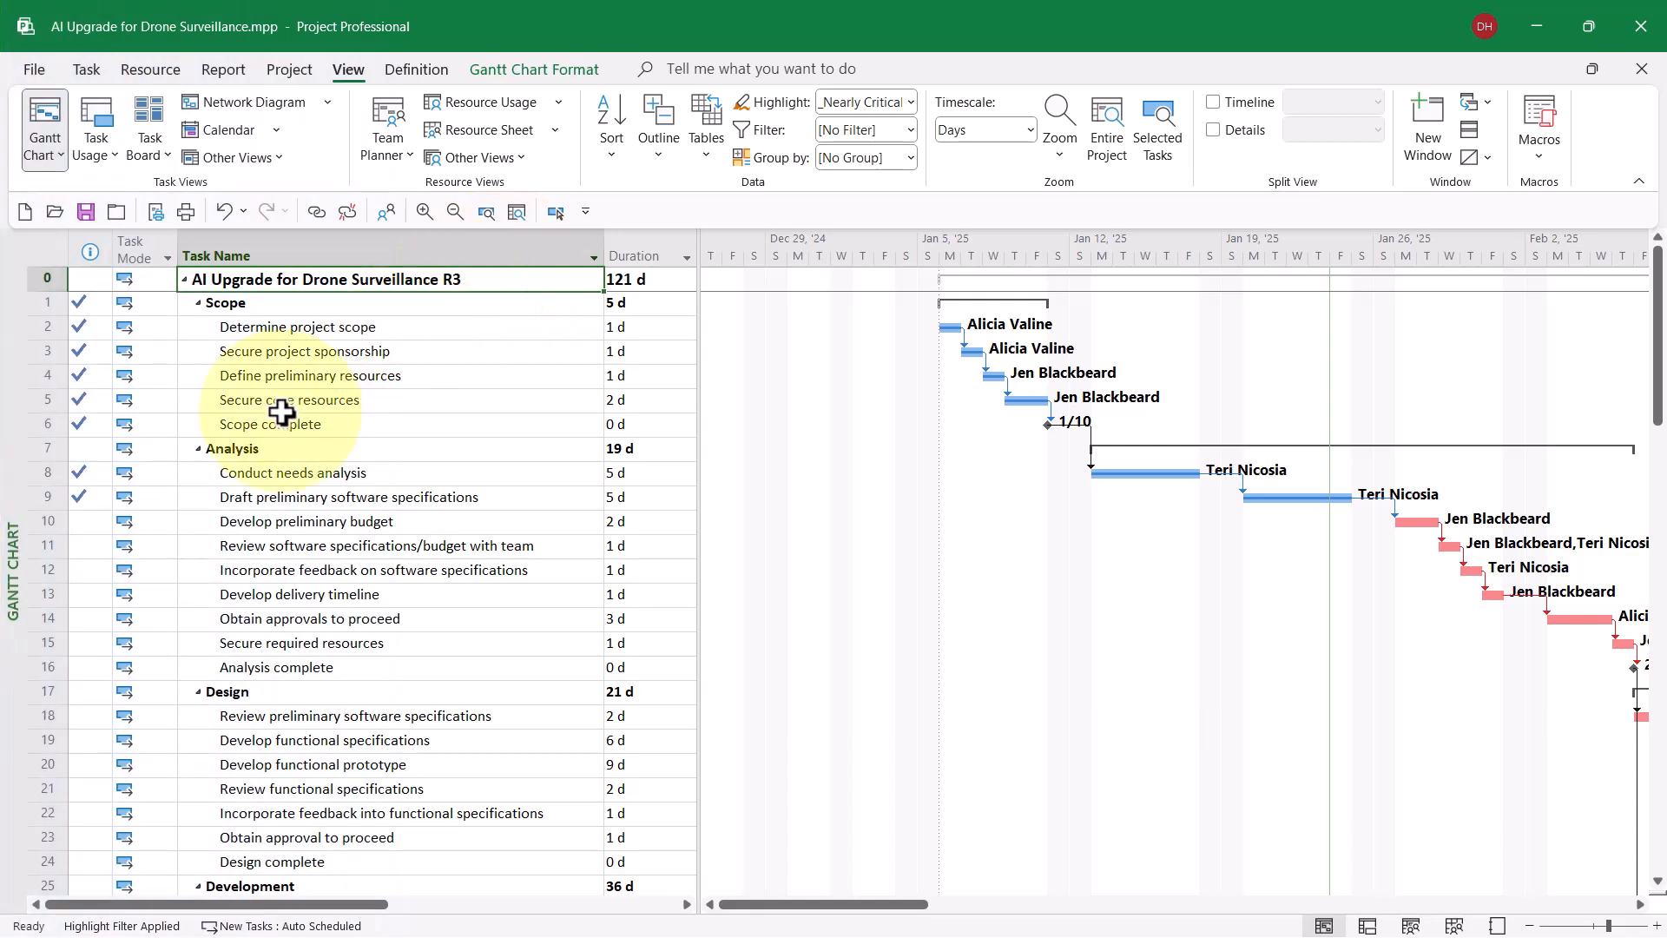